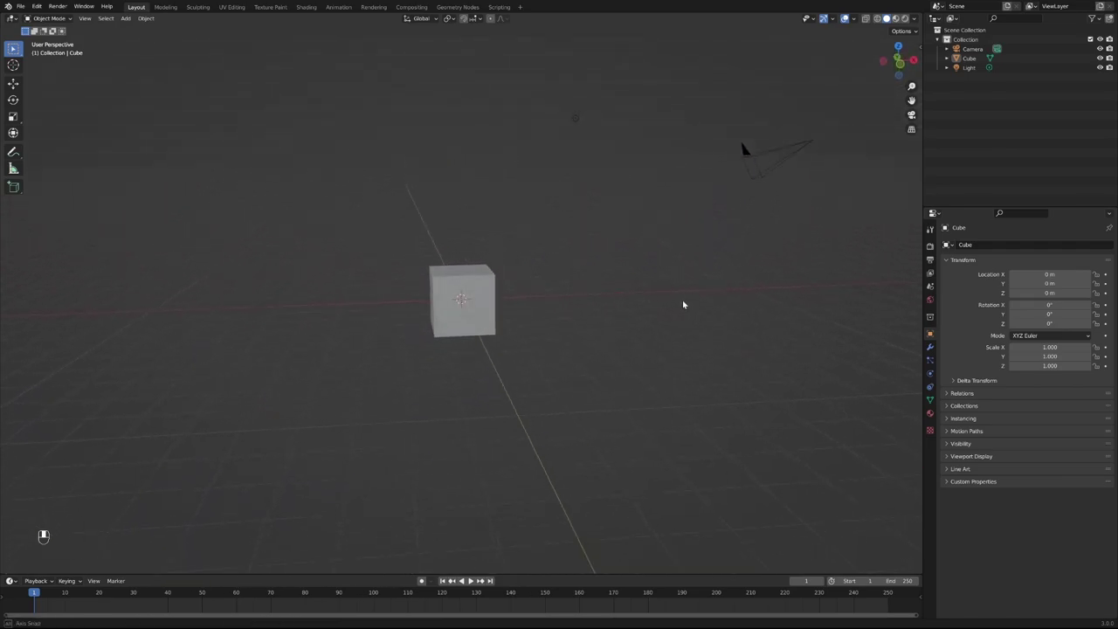
Delete the default Camera, Light and Cube, leaving only an empty collection
click(757, 153)
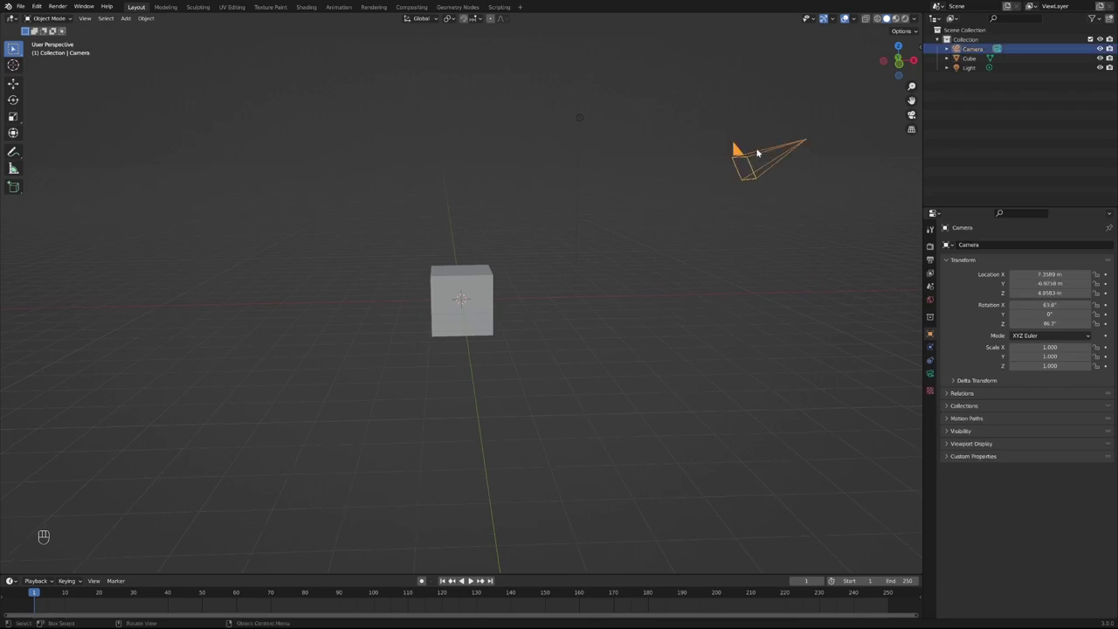
key(x)
click(756, 152)
click(580, 116)
key(x)
key(x)
click(579, 117)
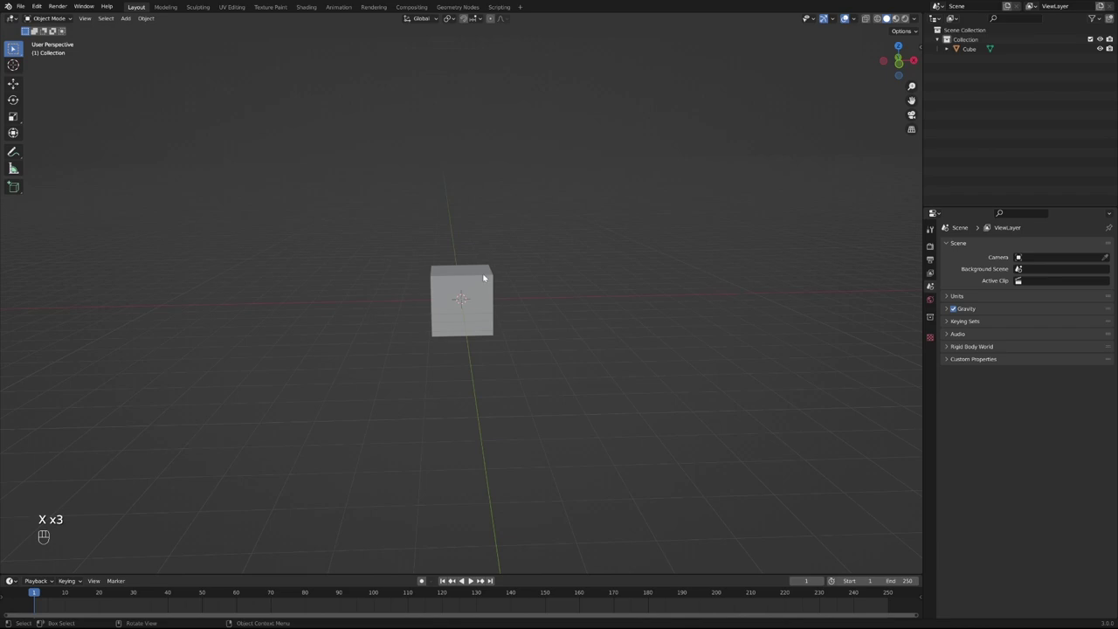
key(x)
click(483, 277)
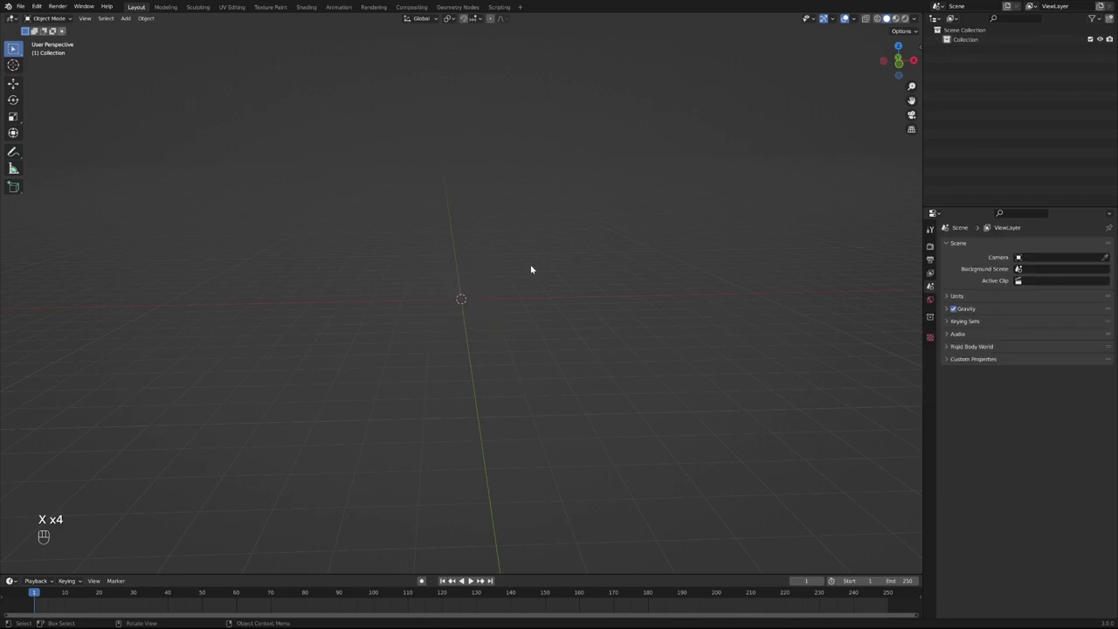
middle_drag(532, 268, 482, 271)
Add a mesh plane at the world origin
key(shift+a)
mouse_move(475, 255)
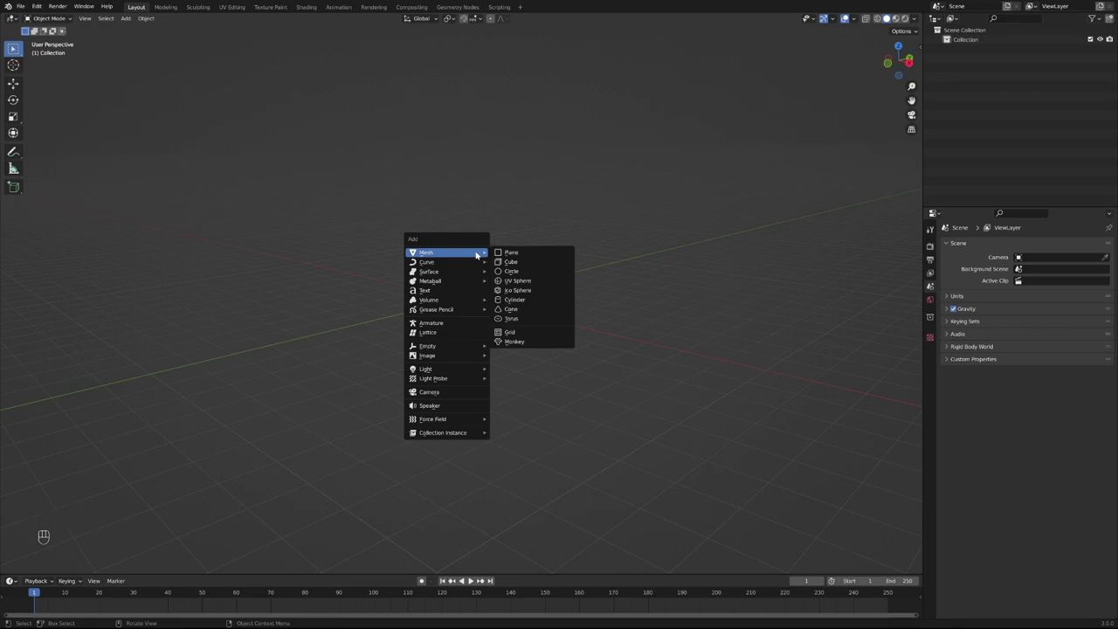
click(498, 252)
middle_drag(497, 254, 476, 272)
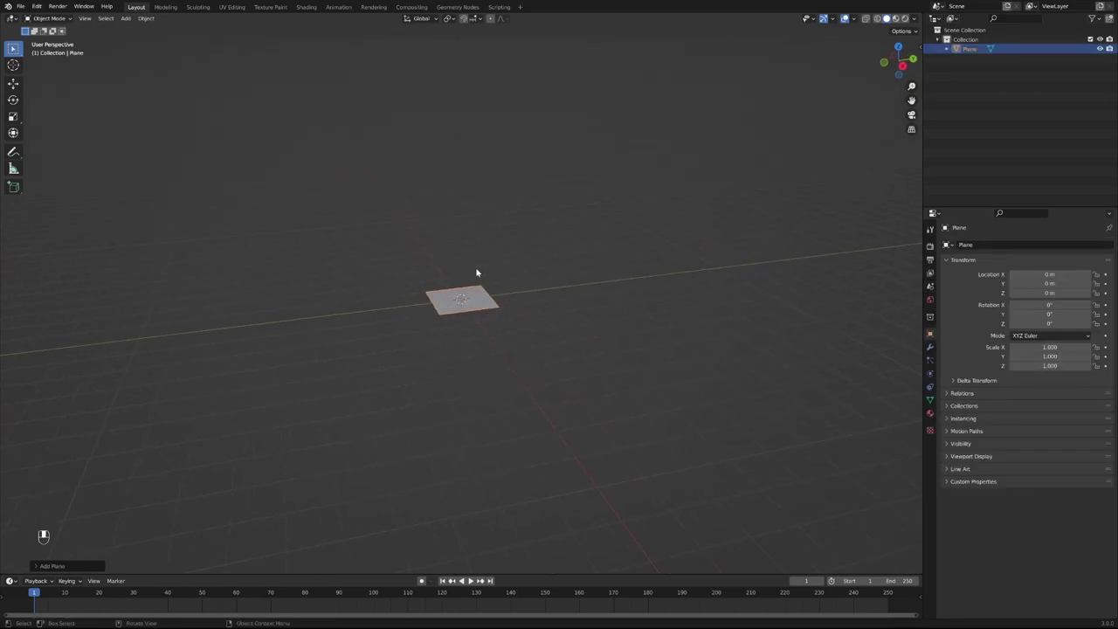
Rotate the plane 90° around X so it stands upright
text(rx)
text(90)
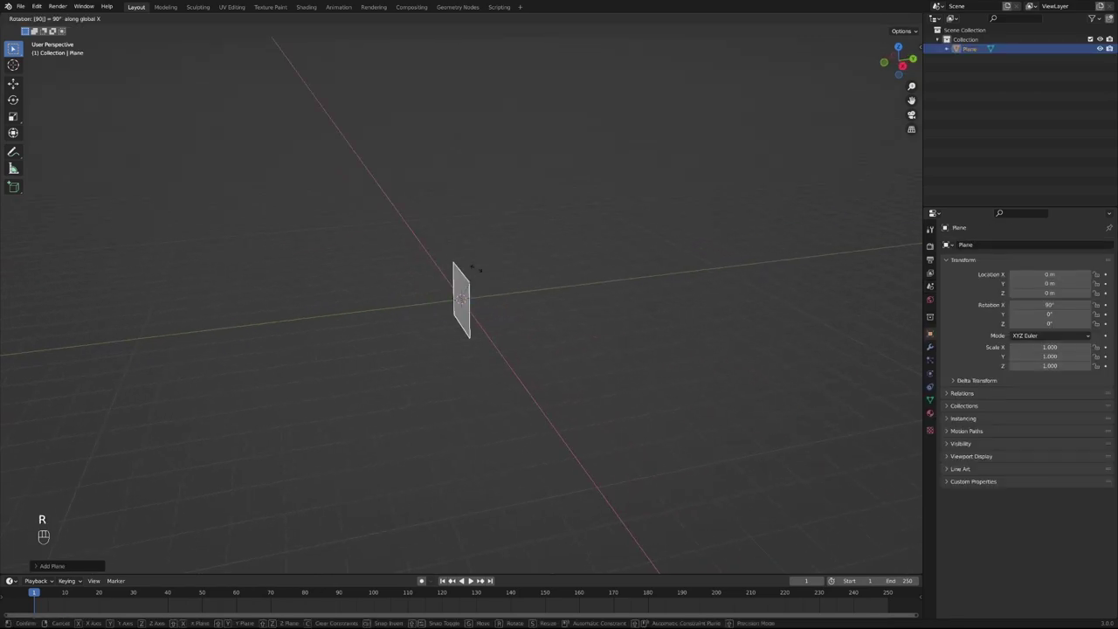
key(Return)
middle_drag(540, 286, 416, 278)
click(415, 278)
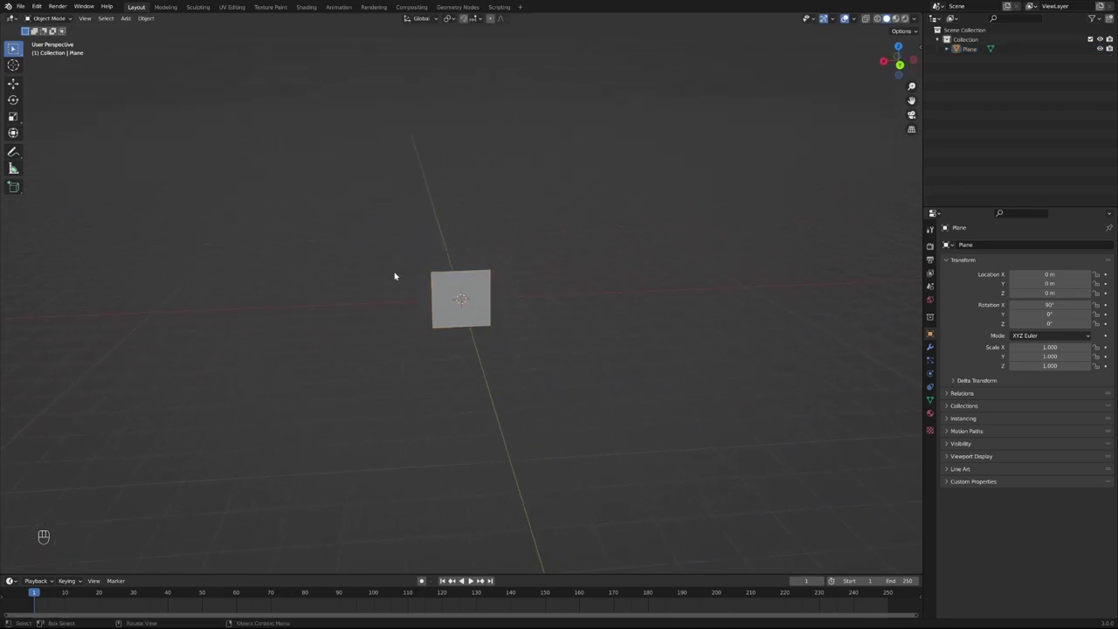
key(shift+a)
mouse_move(395, 276)
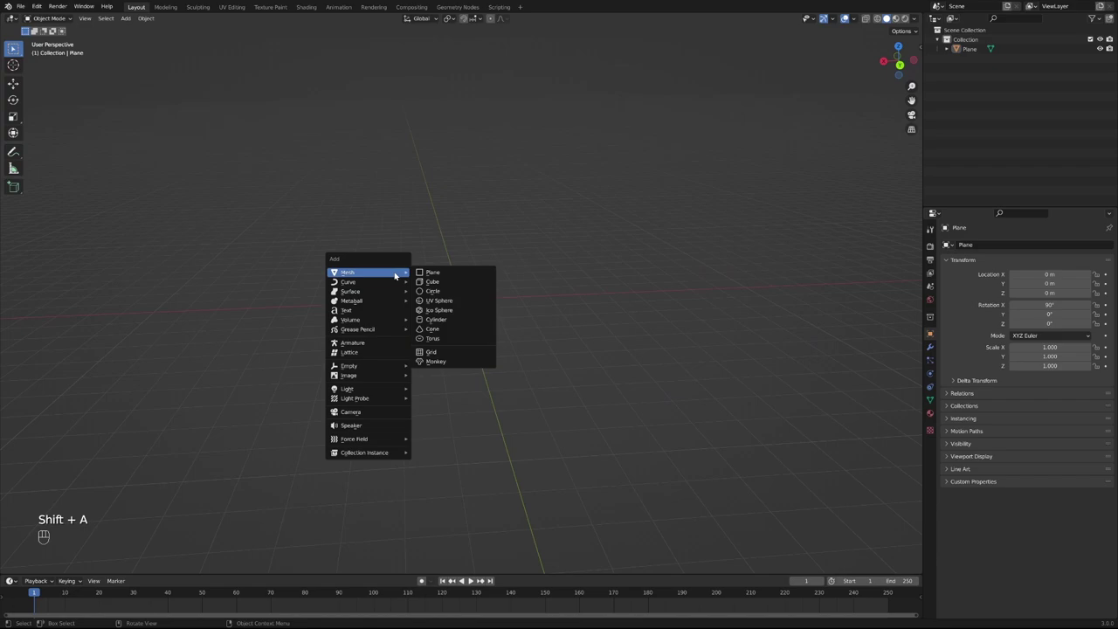
Remove the stray camera and switch the viewport to front view
click(380, 413)
key(x)
click(420, 405)
key(grave)
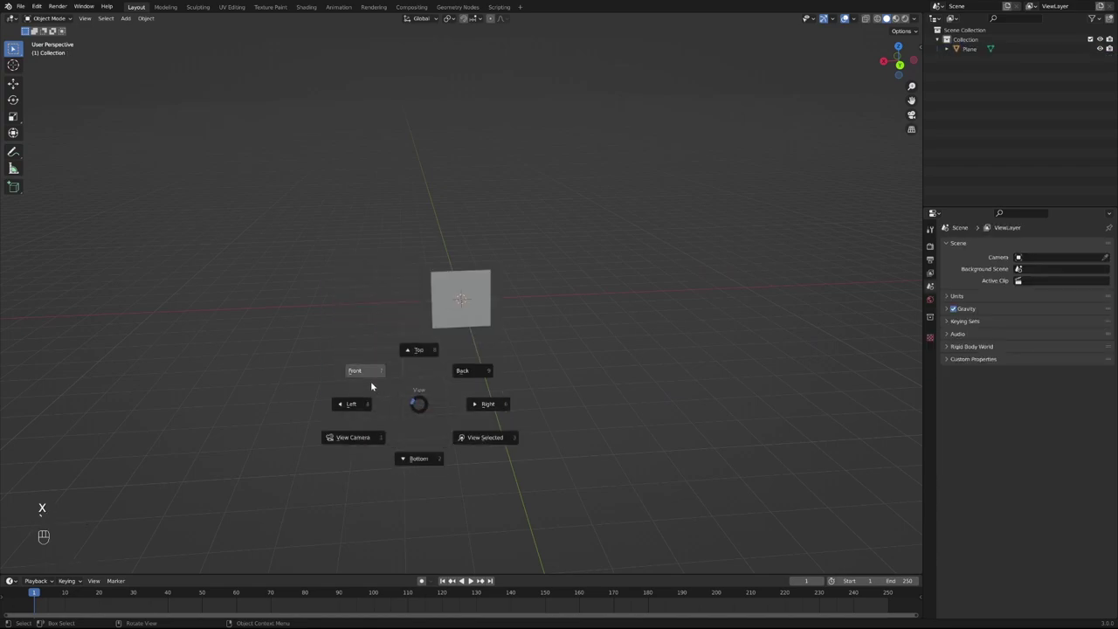
click(371, 385)
Add a camera facing the plane and move it along Y to −7 m
key(shift+a)
click(374, 382)
middle_drag(546, 345, 507, 354)
key(g)
key(y)
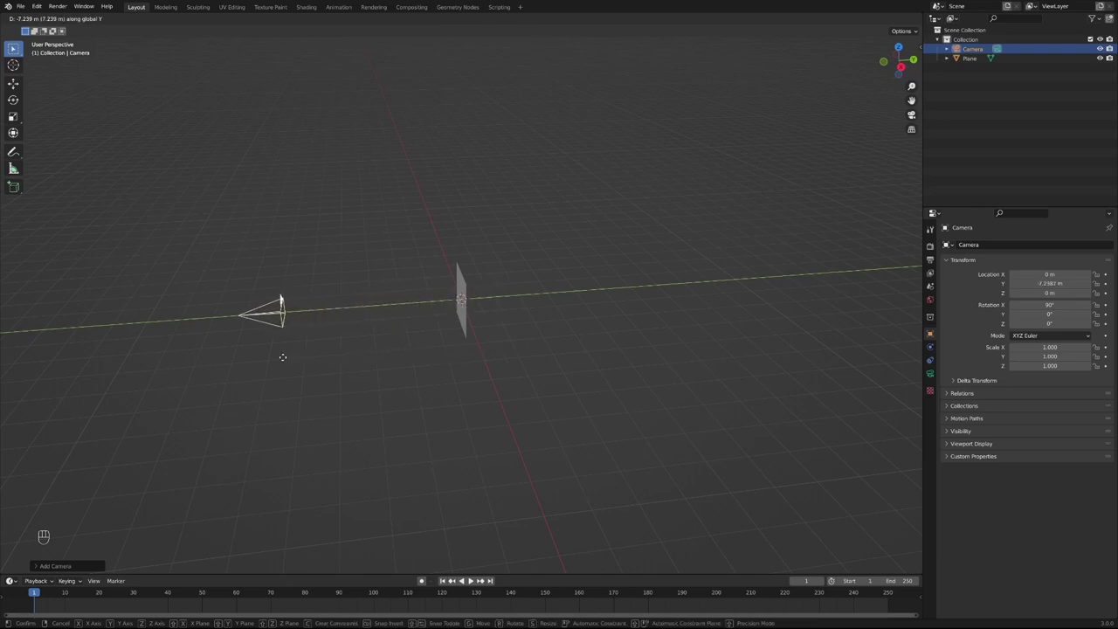
ctrl+click(290, 360)
middle_drag(365, 363, 419, 347)
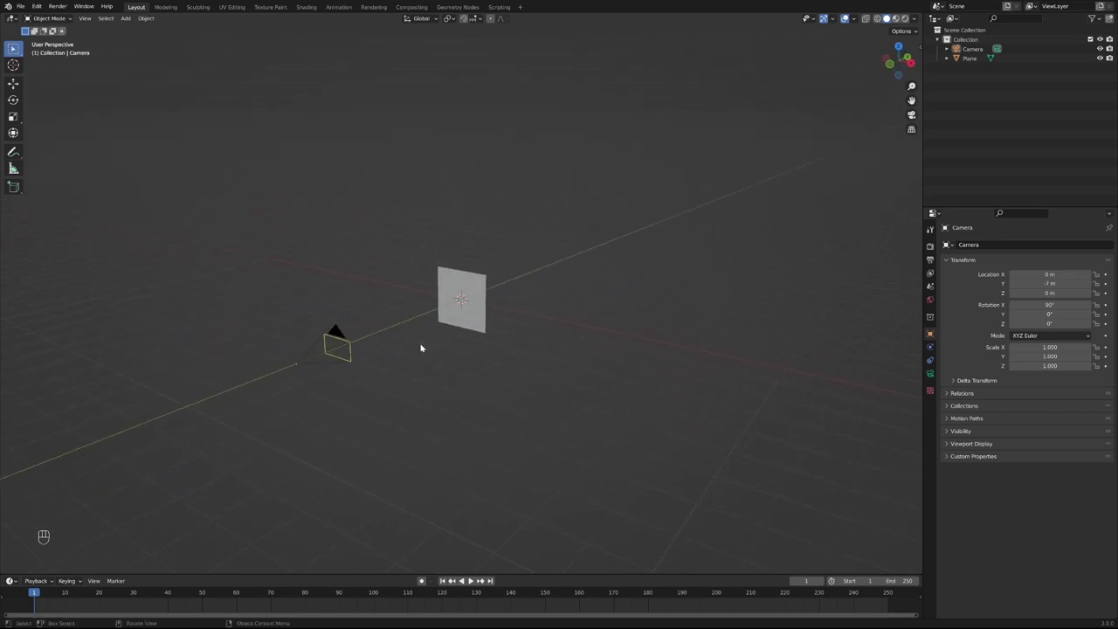
Rename the plane to 'Hair' in the Outliner
double_click(971, 58)
text(Hair)
key(Return)
click(318, 365)
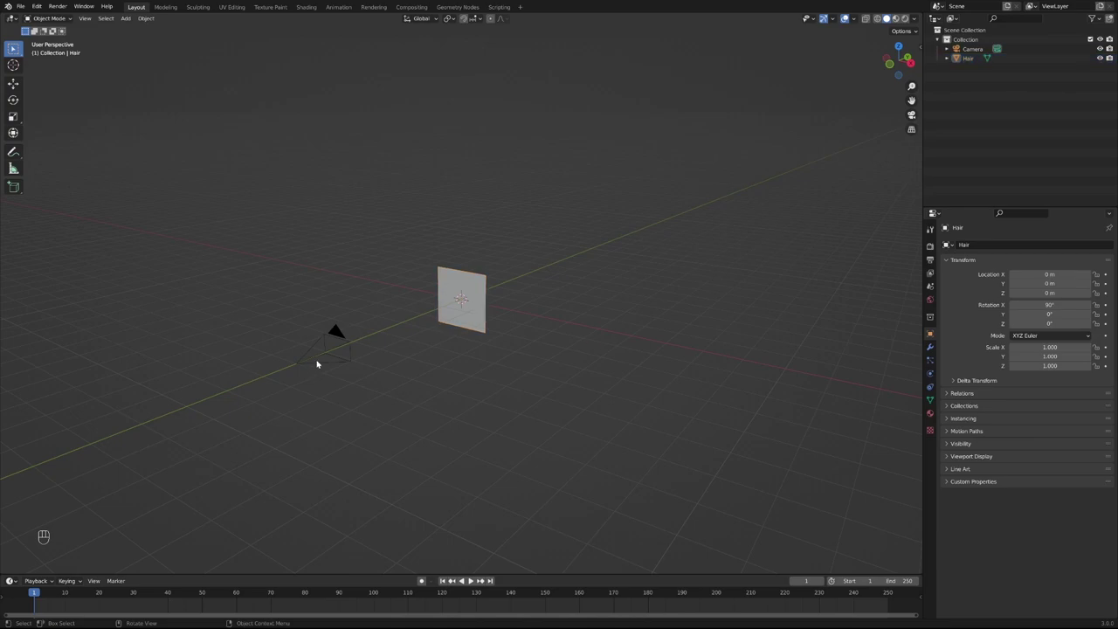
click(324, 364)
click(681, 349)
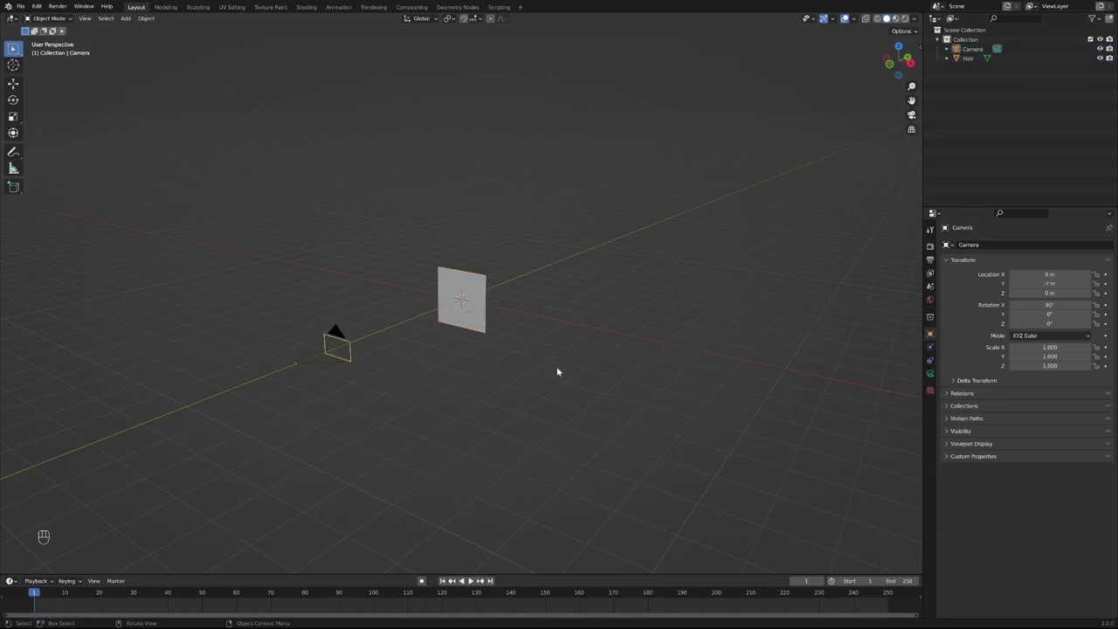
middle_drag(513, 367, 554, 360)
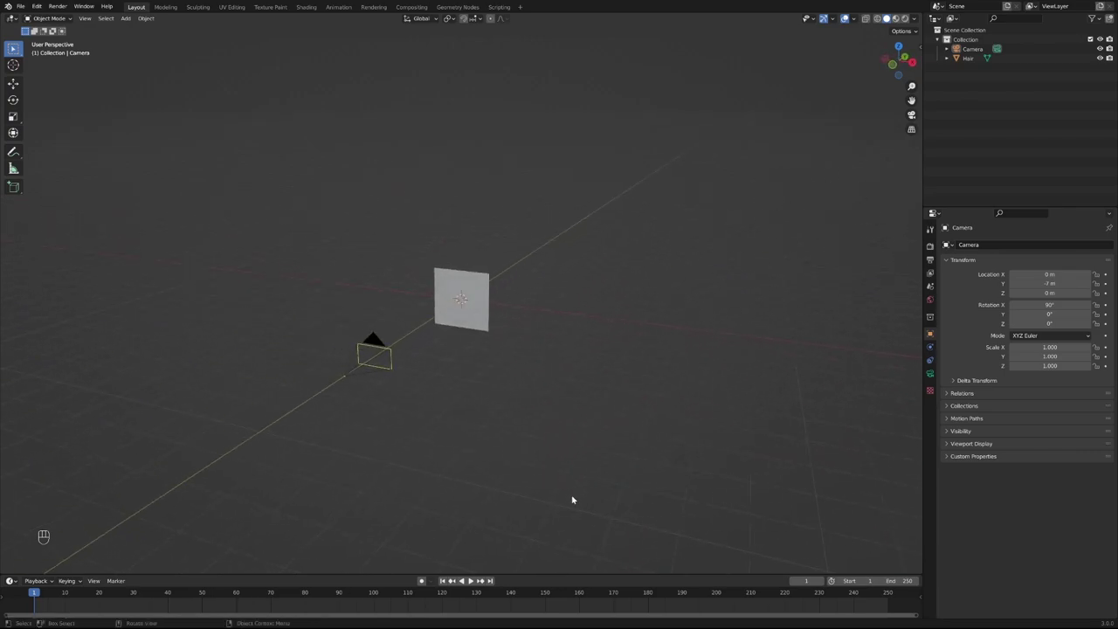
Split the viewport side by side, then divide the right area horizontally
right_click(460, 574)
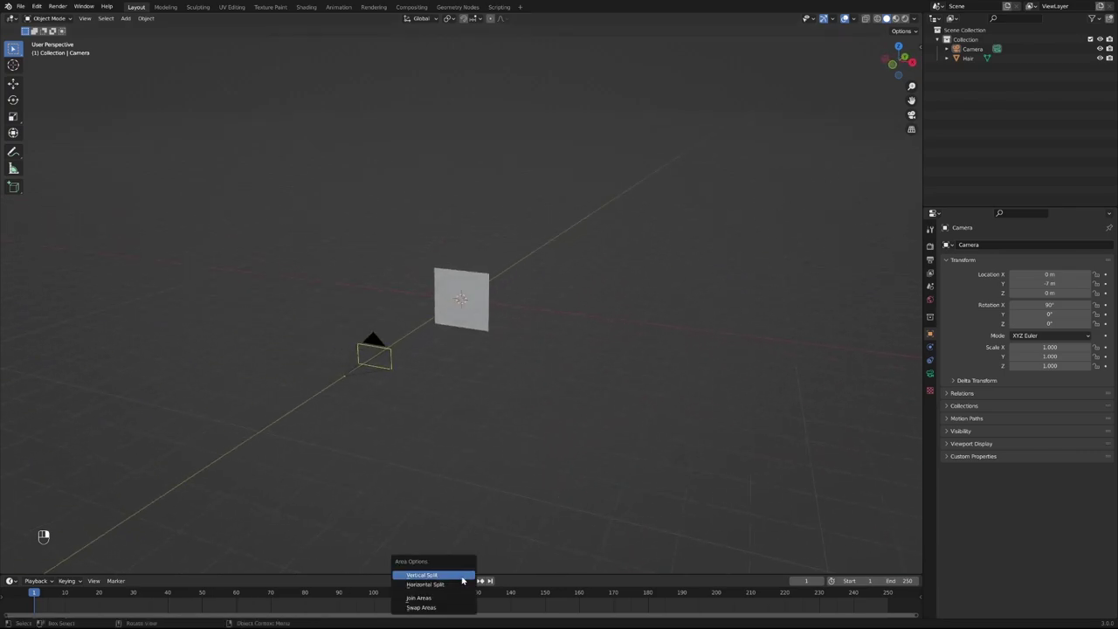
click(463, 575)
click(469, 497)
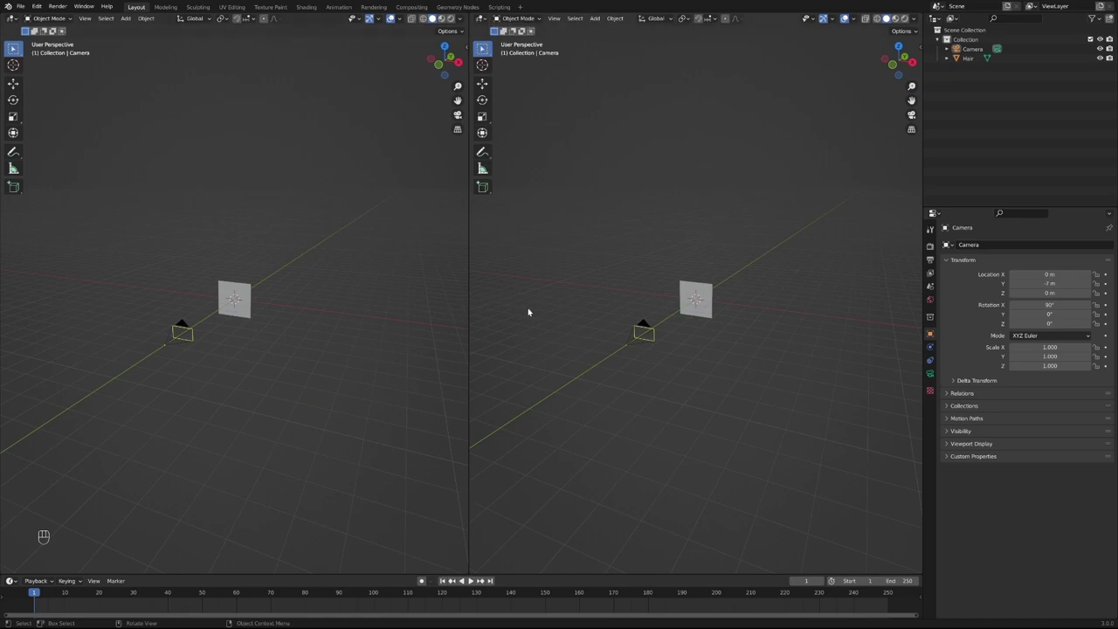
right_click(543, 576)
key(Escape)
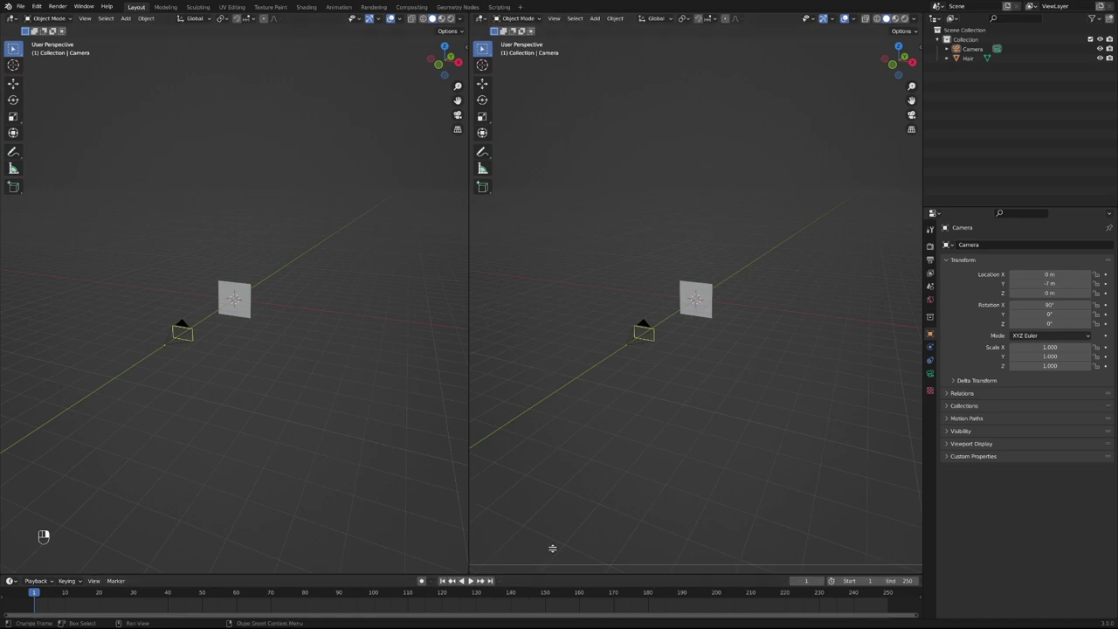
click(596, 284)
Turn the lower right area into a Shader Editor
click(482, 289)
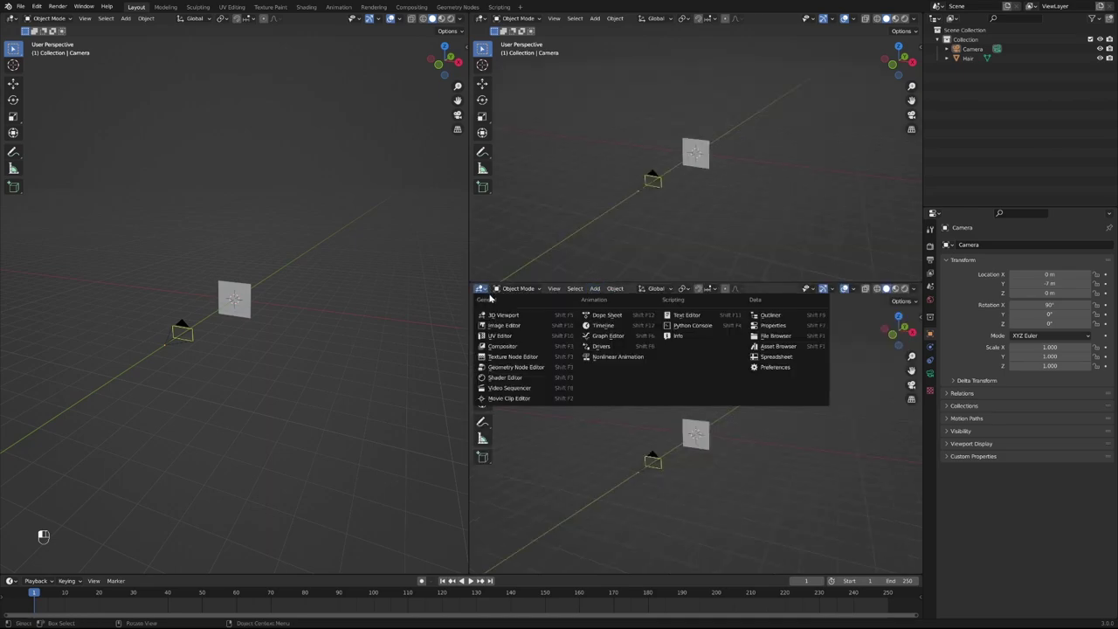
click(537, 377)
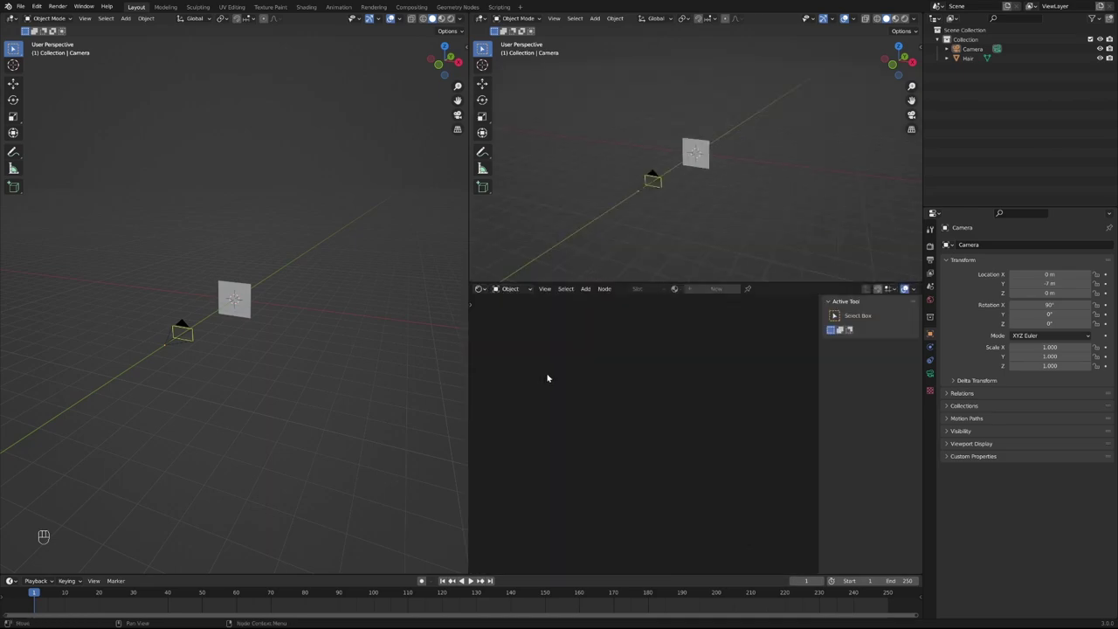
click(479, 18)
key(Escape)
Show the live camera view in the upper right area
key(grave)
click(541, 241)
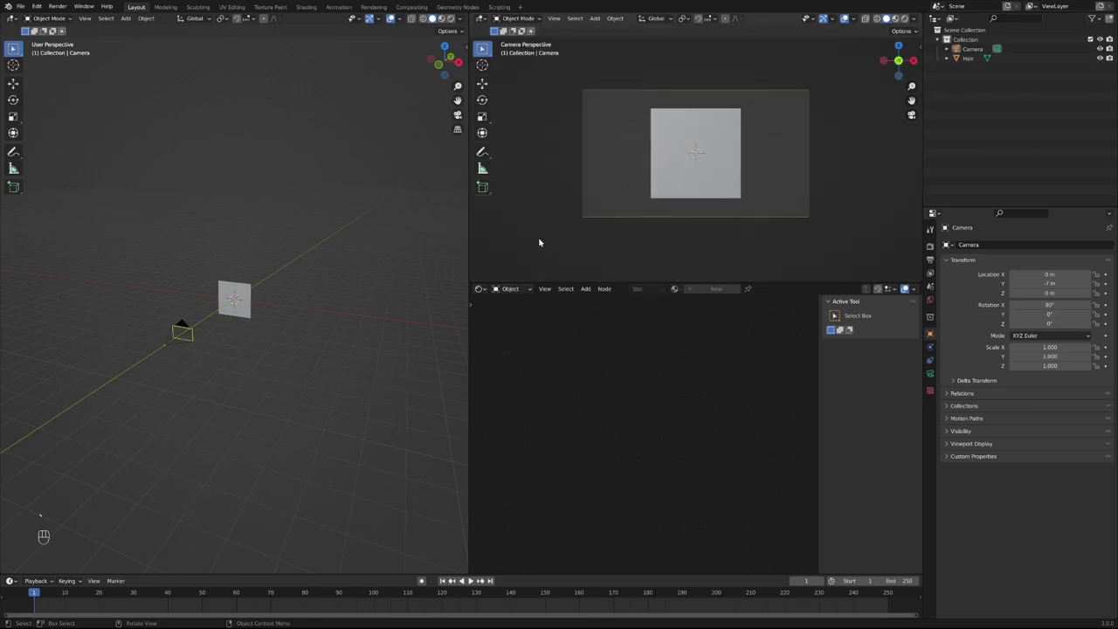
click(802, 219)
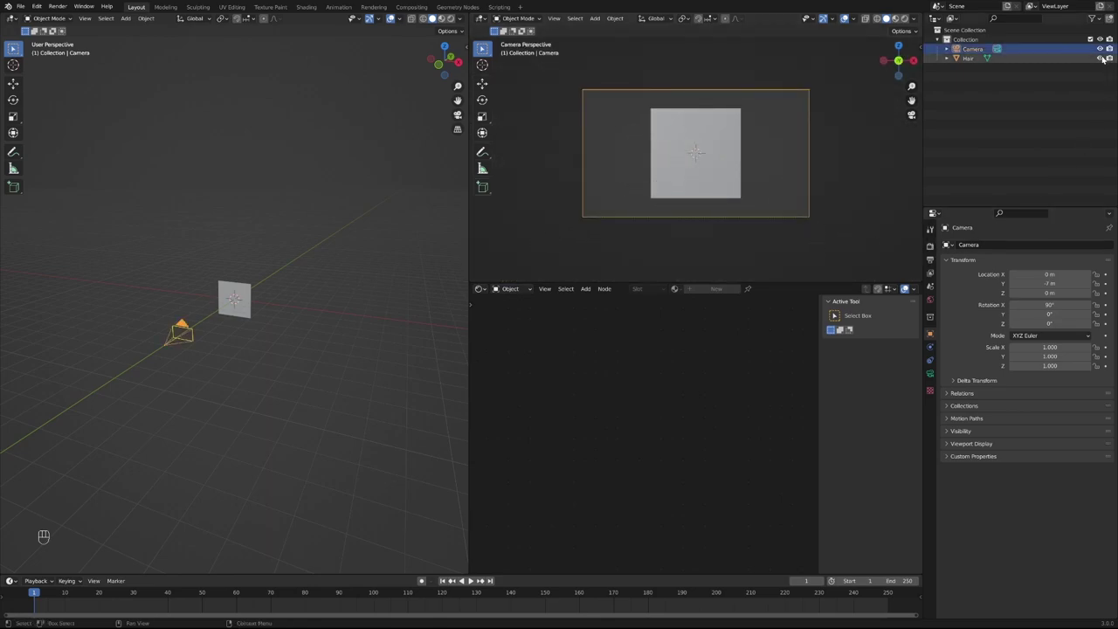
Set the output resolution to 1080 × 1350 px
click(930, 247)
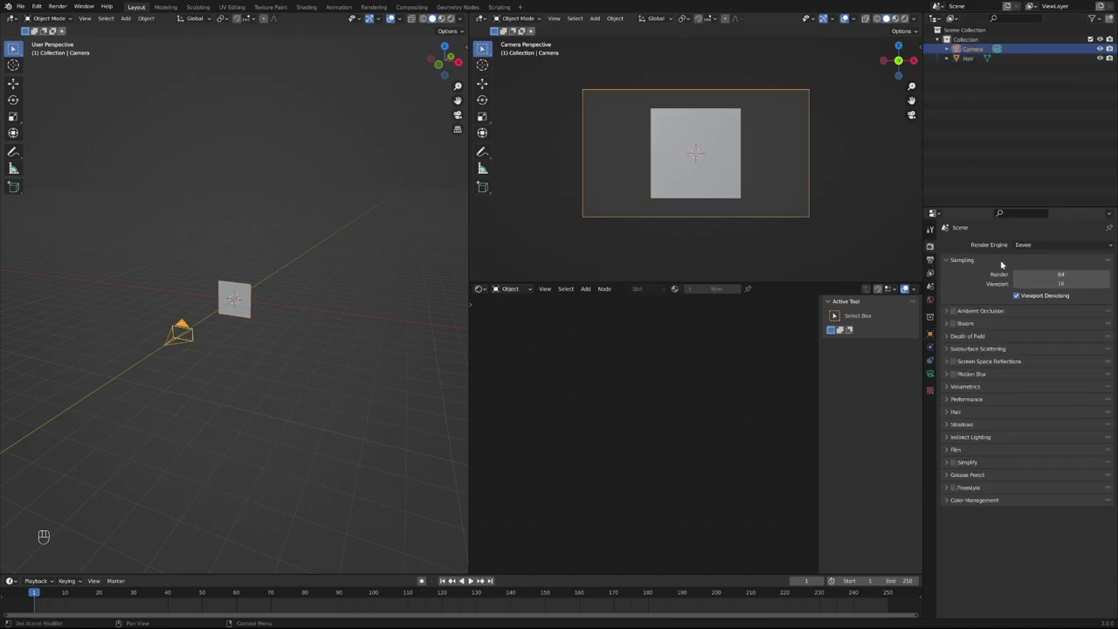
click(930, 260)
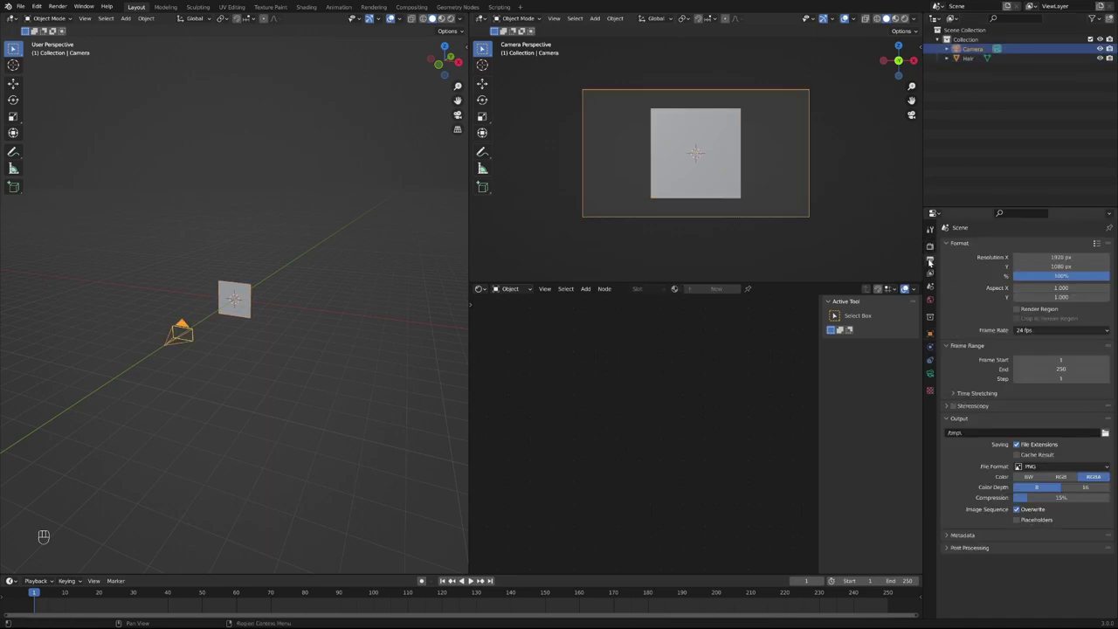
click(1045, 257)
text(1080)
key(Tab)
text(13)
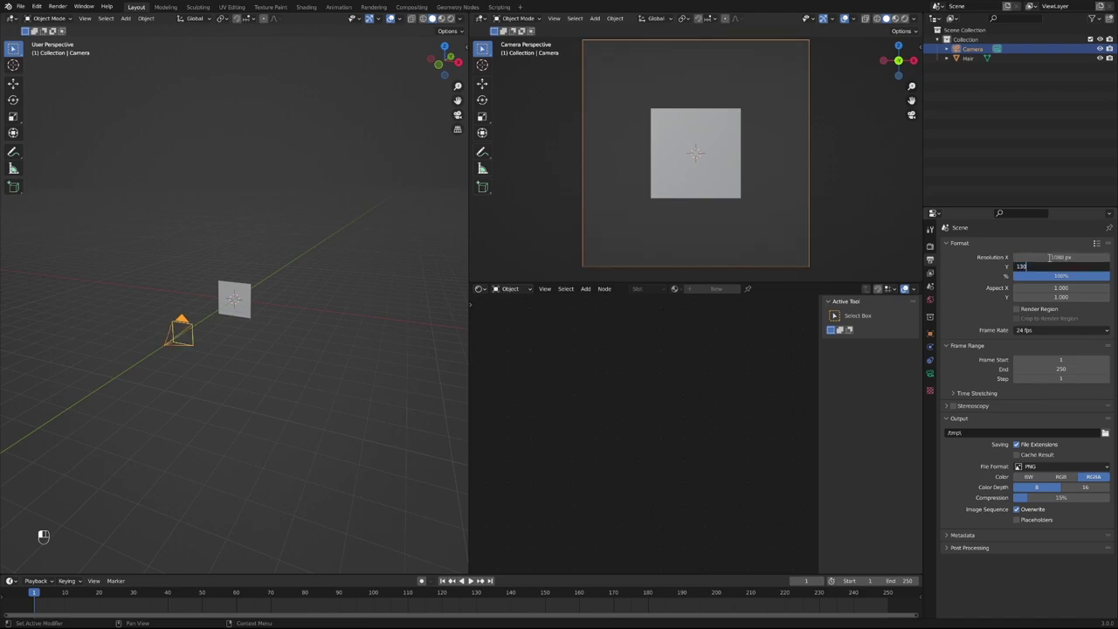
key(Return)
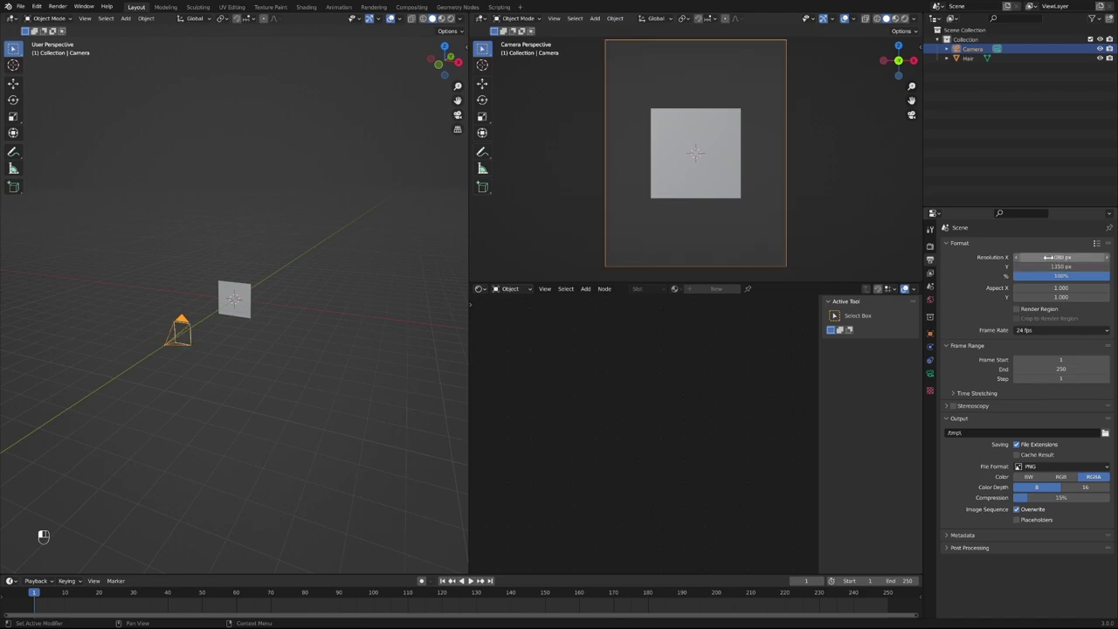
click(816, 186)
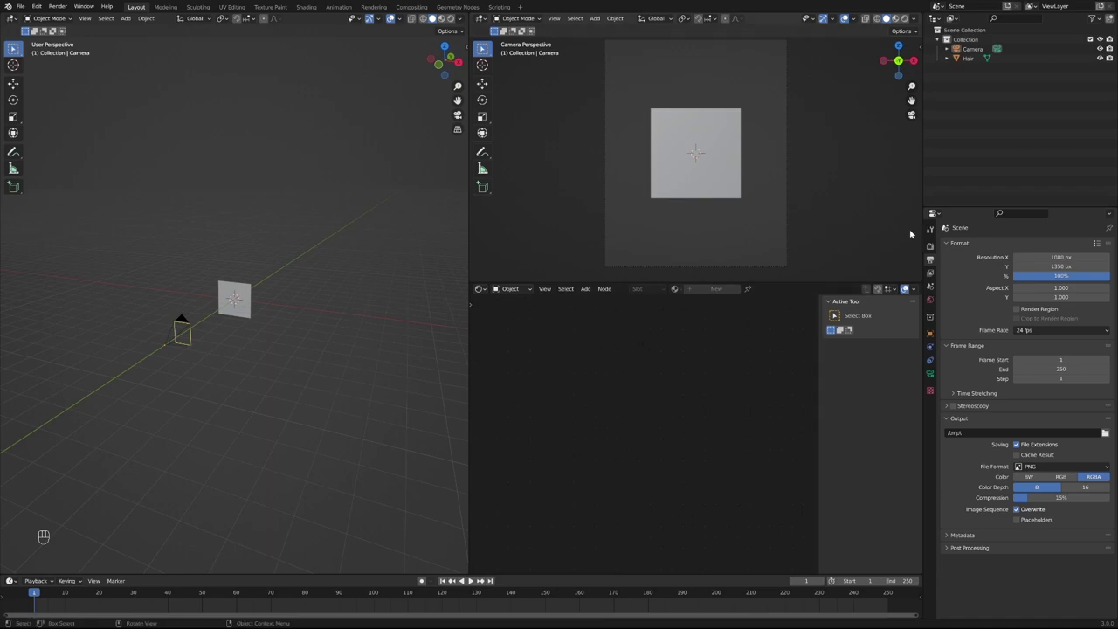
Keep the frame rate at 24 fps and go back to Render properties
click(1020, 332)
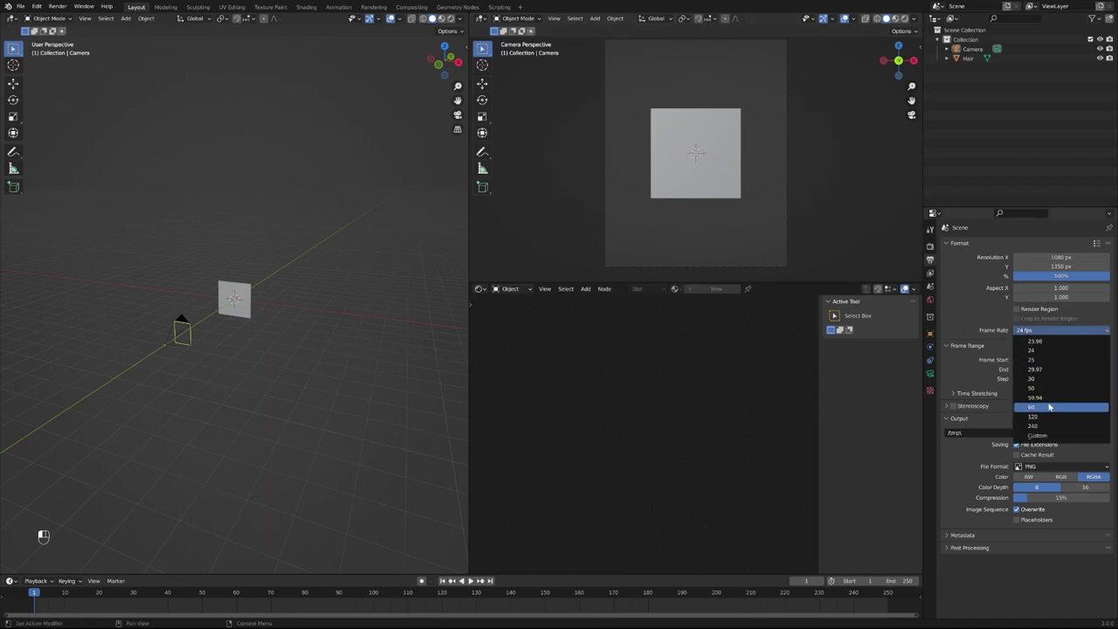
click(1024, 332)
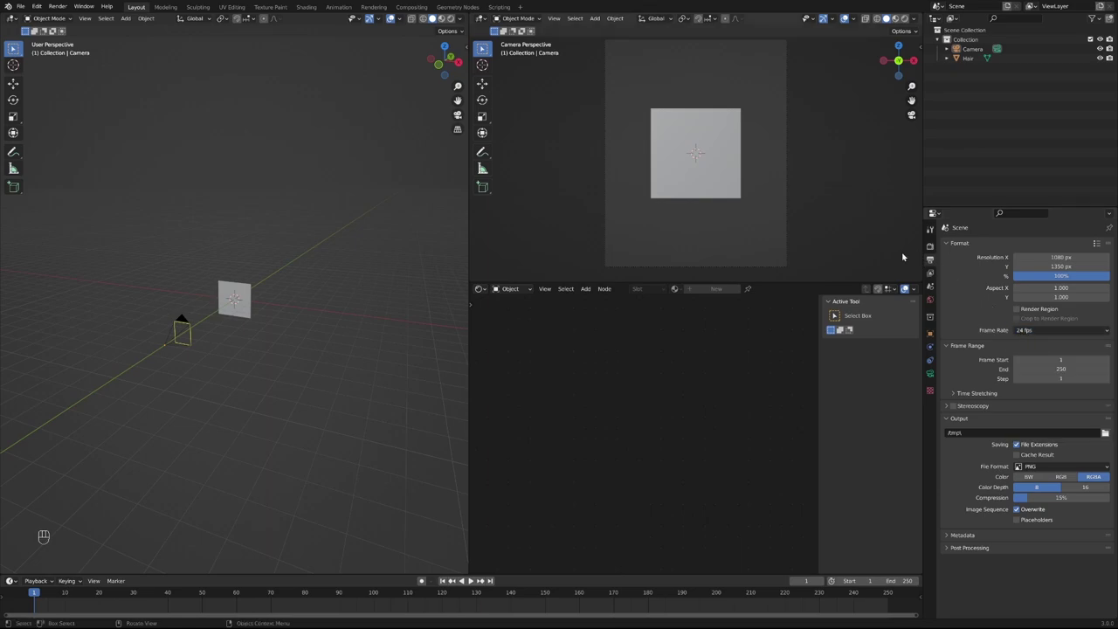
click(931, 246)
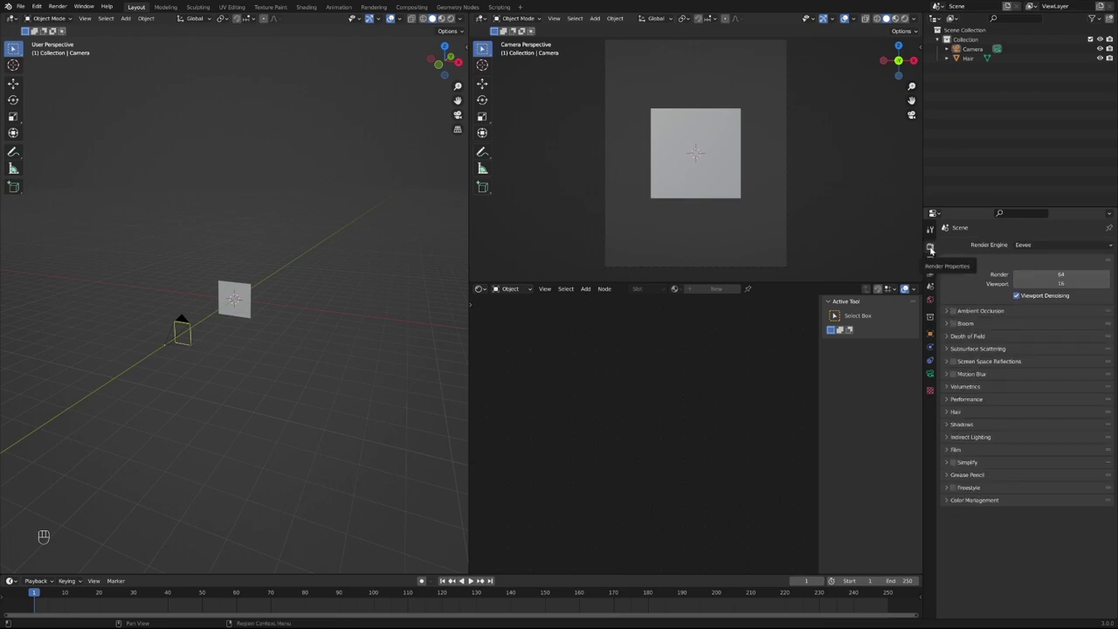
Enable Ambient Occlusion, Bloom and Screen Space Reflections in Eevee
click(953, 311)
click(953, 324)
click(953, 362)
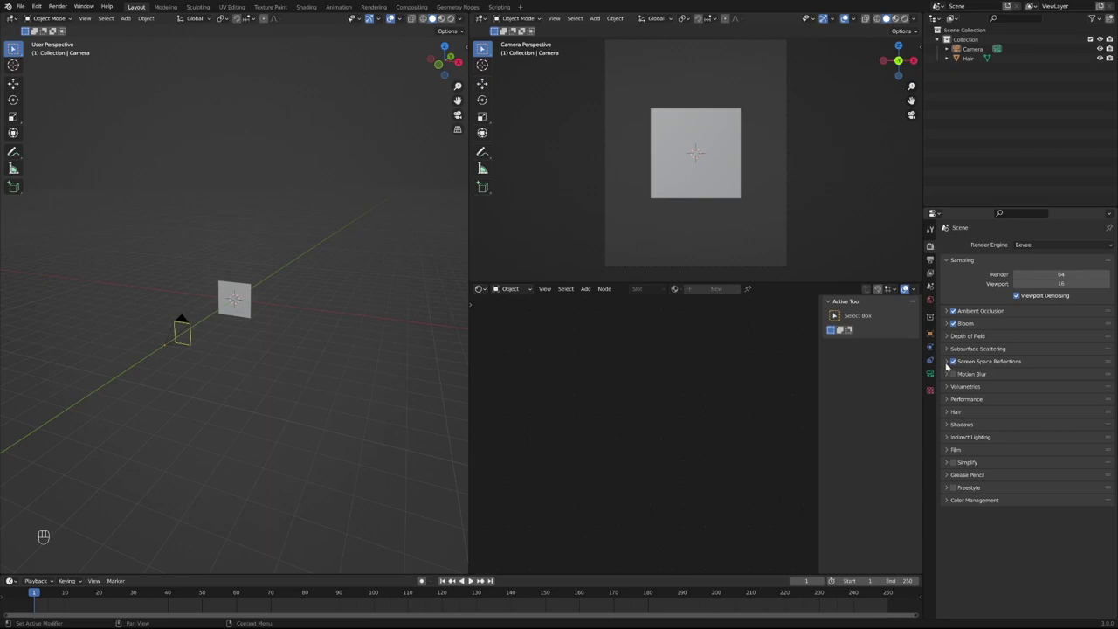
Render hair as Strip with 2 additional subdivisions
click(946, 416)
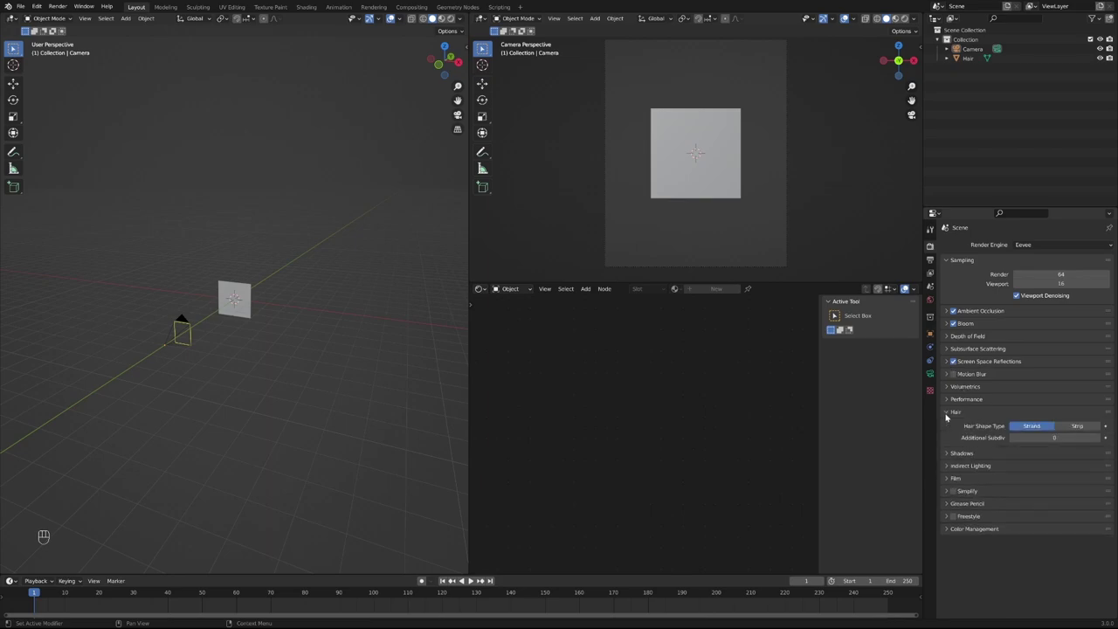
click(1075, 426)
drag(1059, 438, 1066, 438)
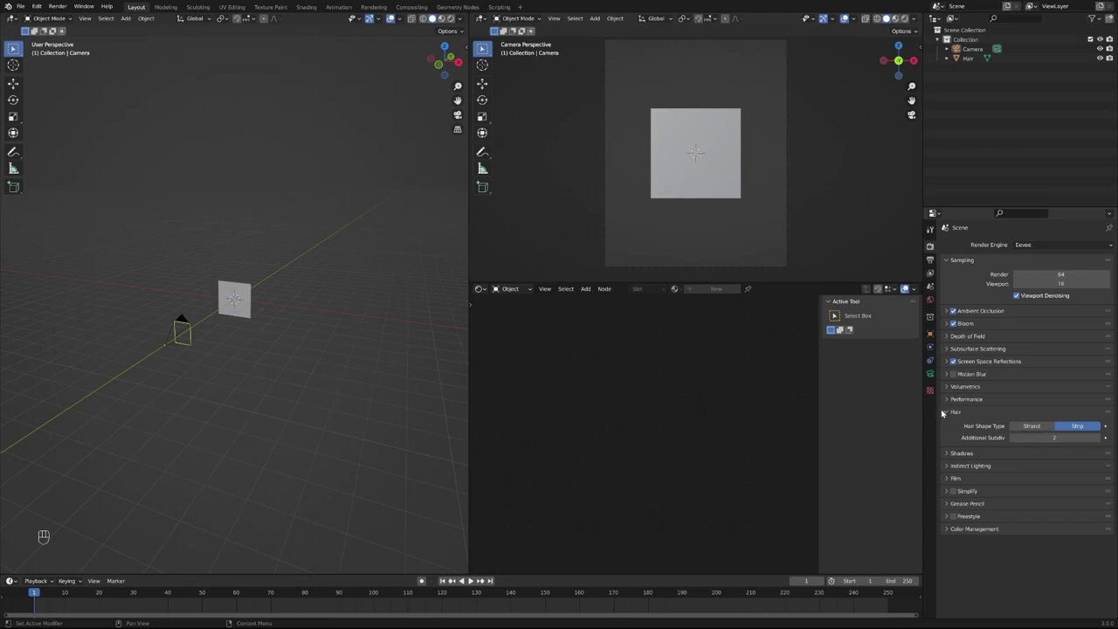
Set the Color Management look to Very High Contrast
click(957, 479)
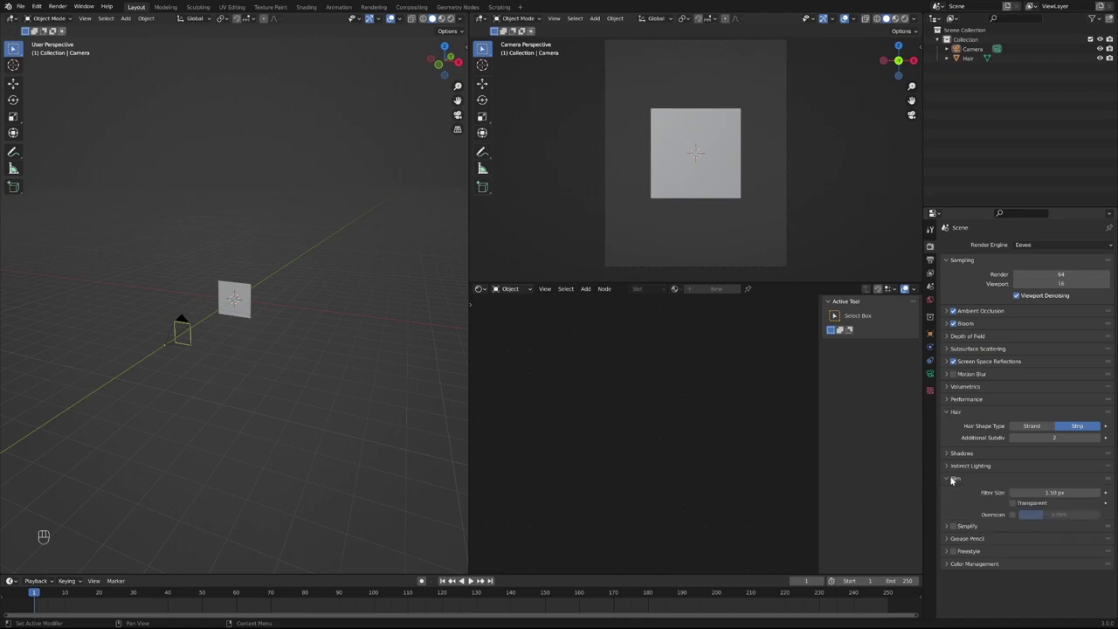
click(957, 479)
click(960, 529)
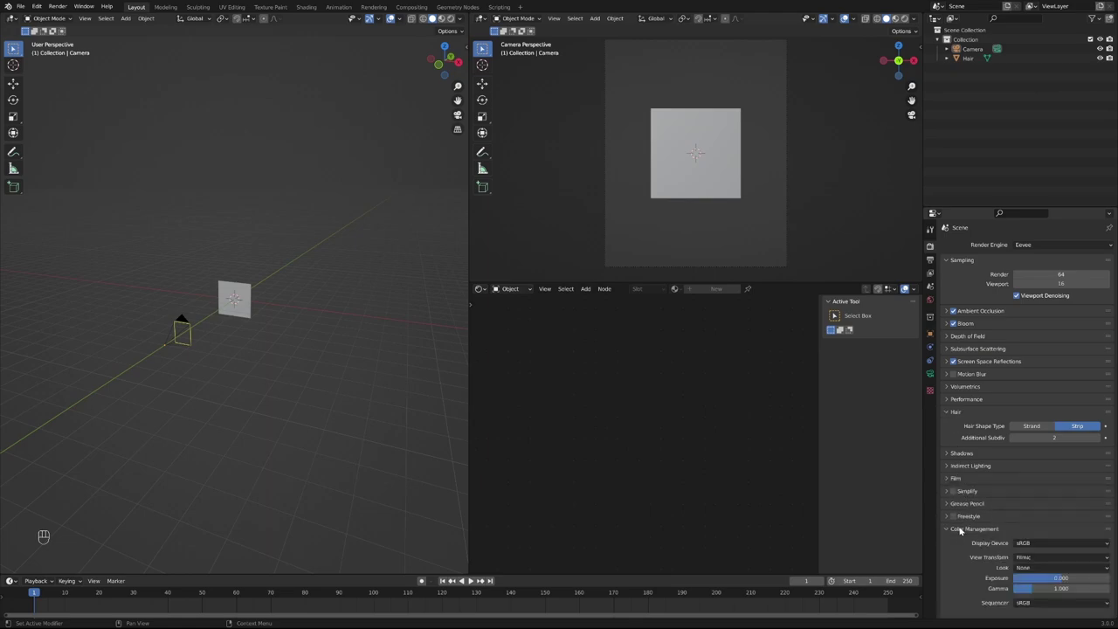
click(1038, 568)
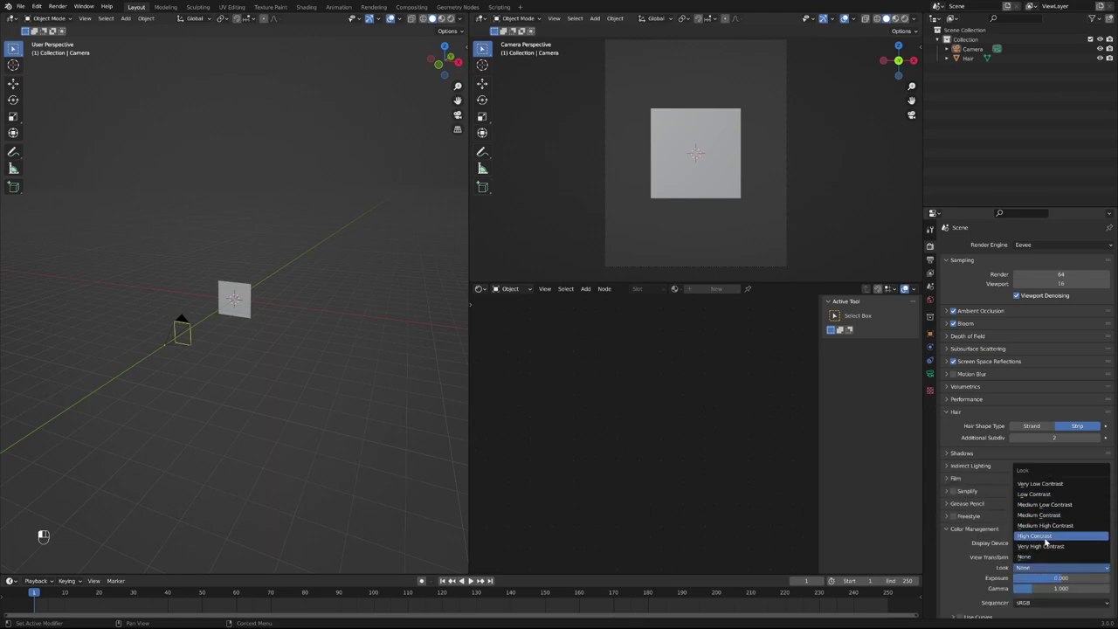
click(1040, 546)
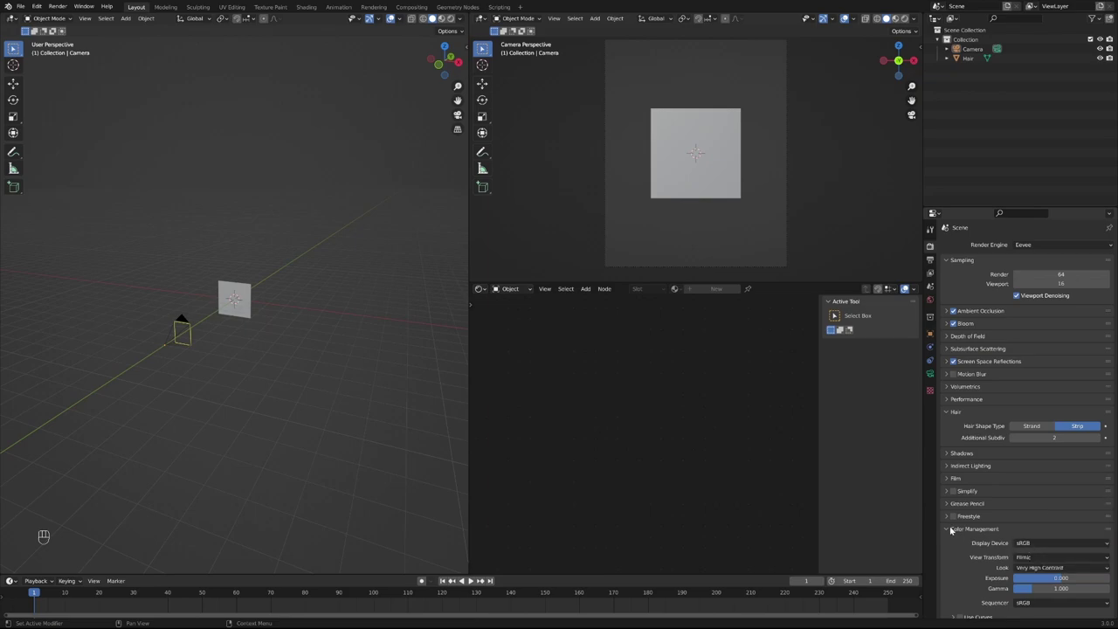
click(951, 531)
click(951, 533)
scroll(972, 496, down, 1)
scroll(984, 458, up, 1)
click(249, 297)
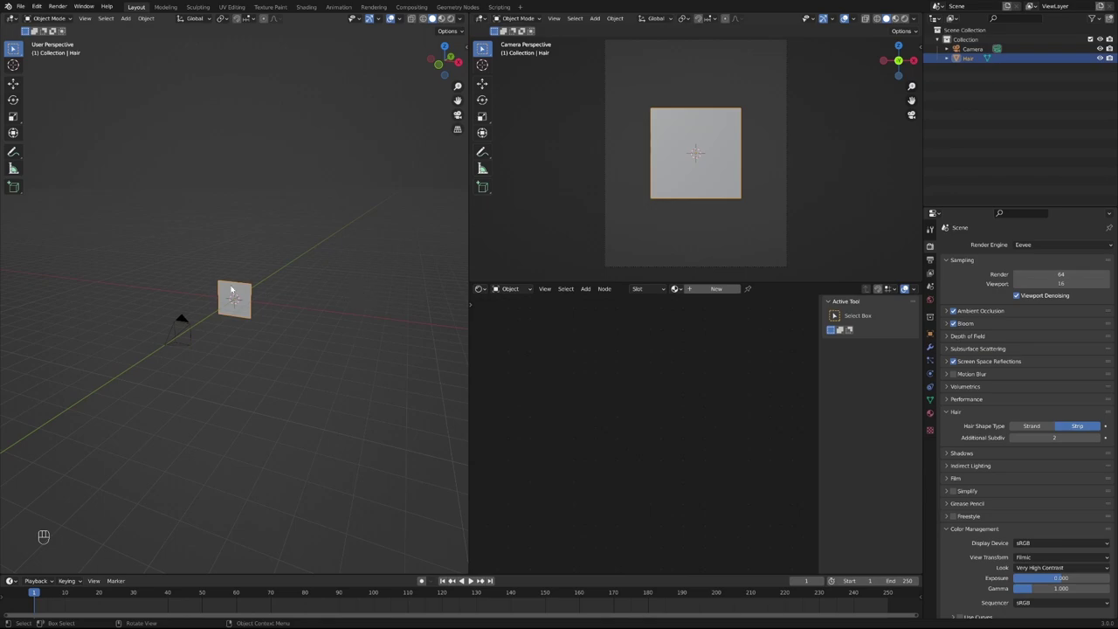
Add a Hair-type particle system to the Hair plane and enter 2000 as the strand count
click(930, 361)
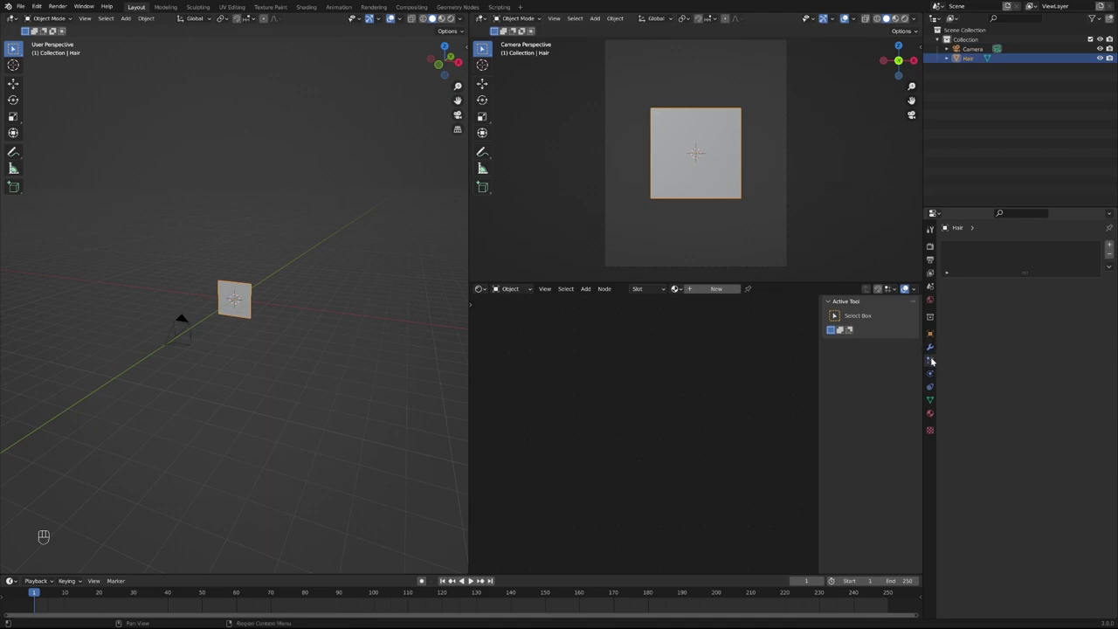
click(1107, 249)
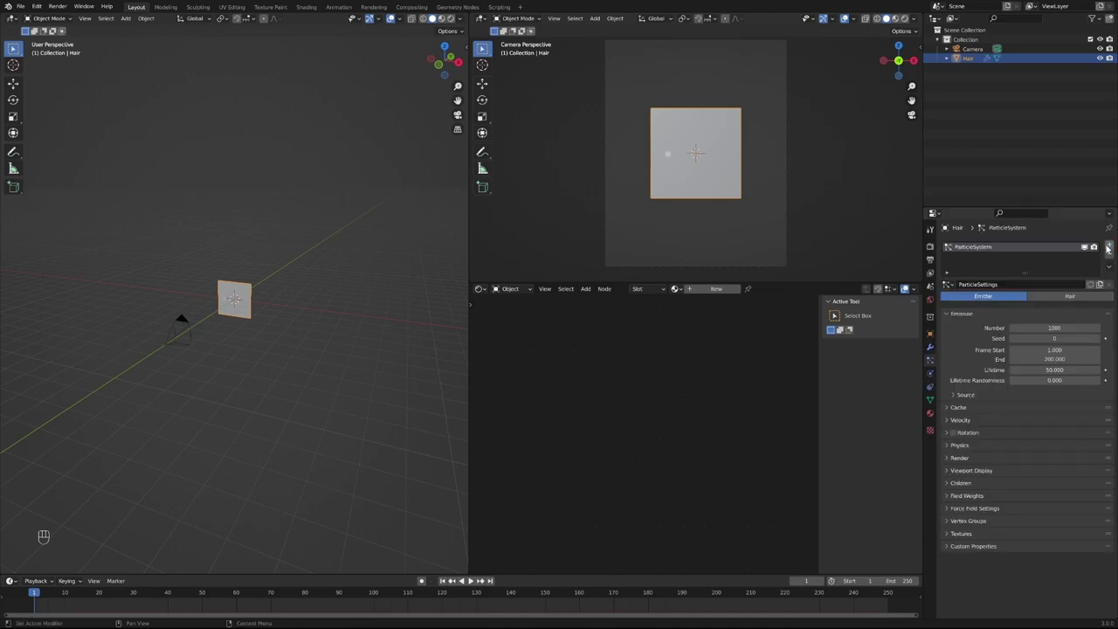
click(1045, 298)
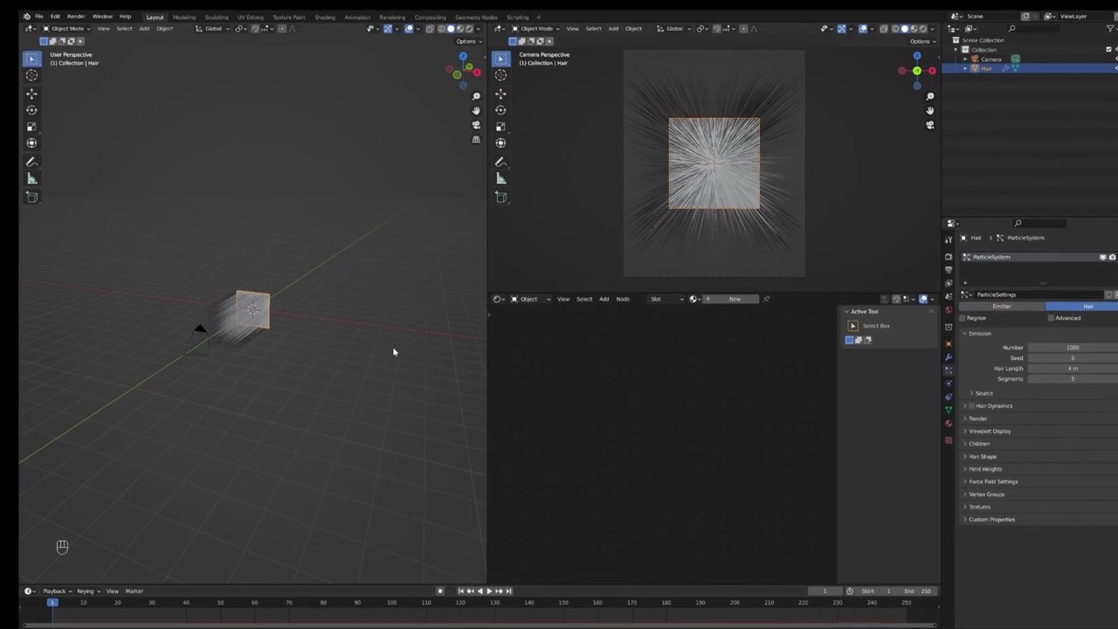
middle_drag(345, 357, 370, 356)
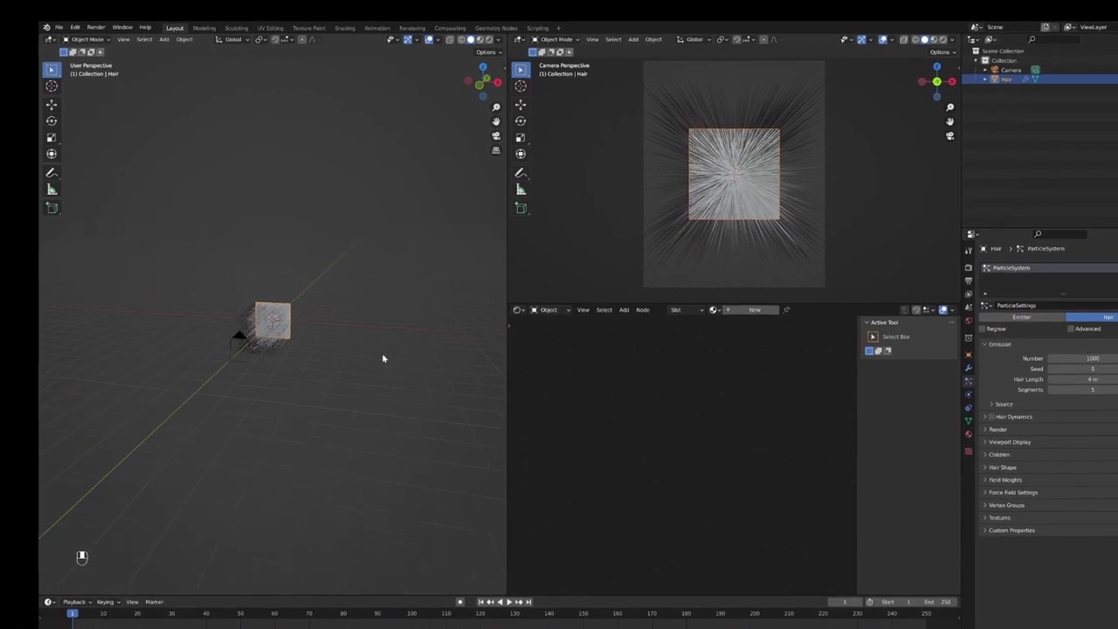
scroll(371, 358, up, 2)
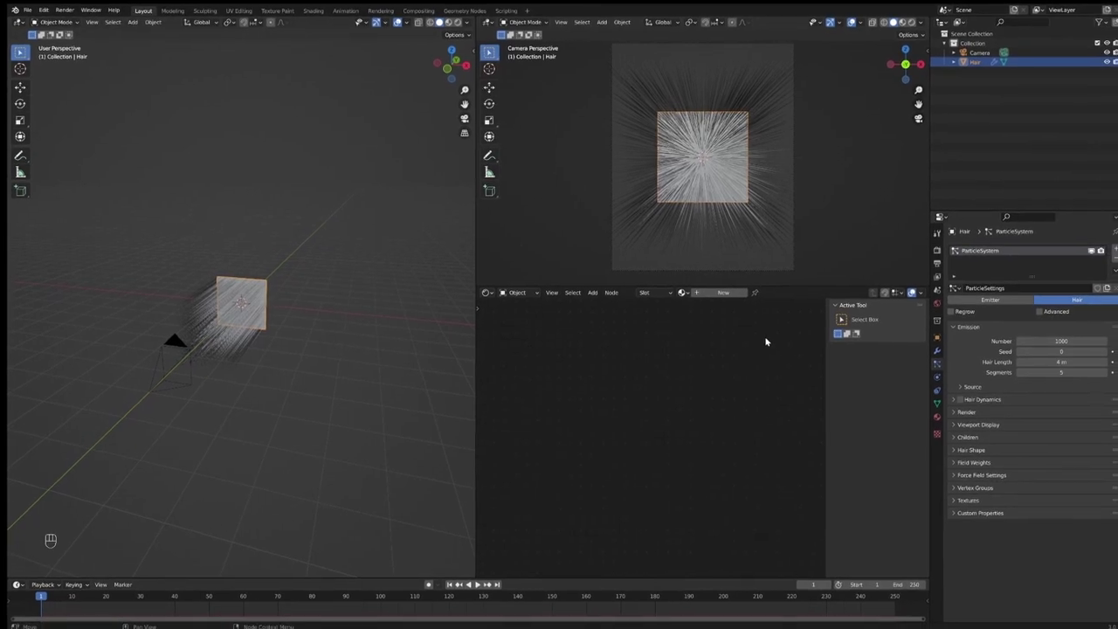
double_click(1044, 339)
text(2000)
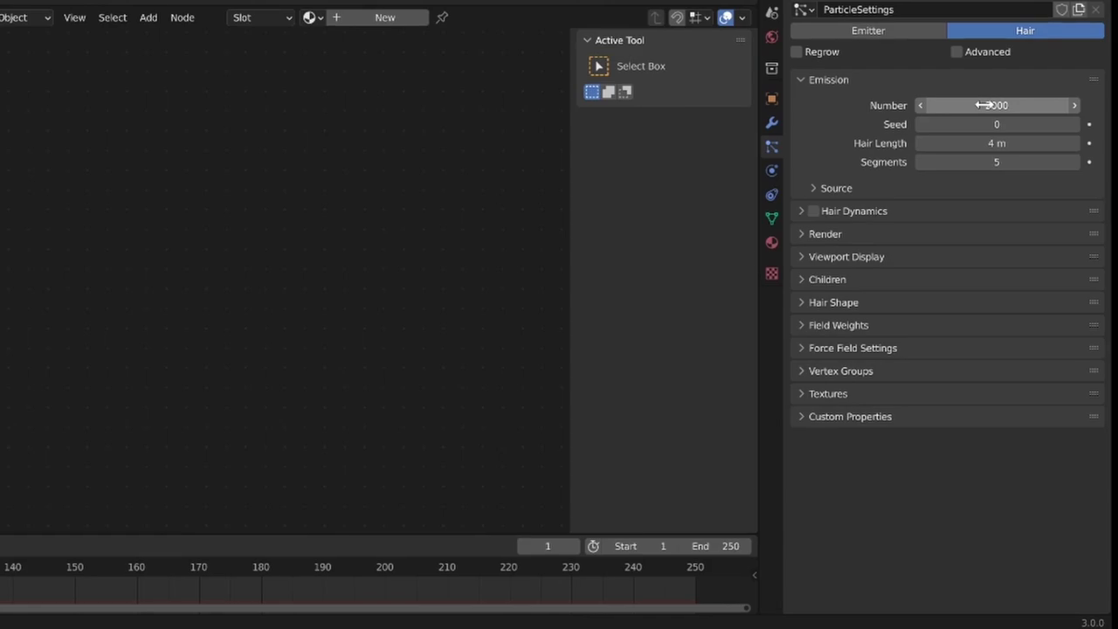
Commit 2000 hair strands and turn off Random Order in the Source settings
key(Return)
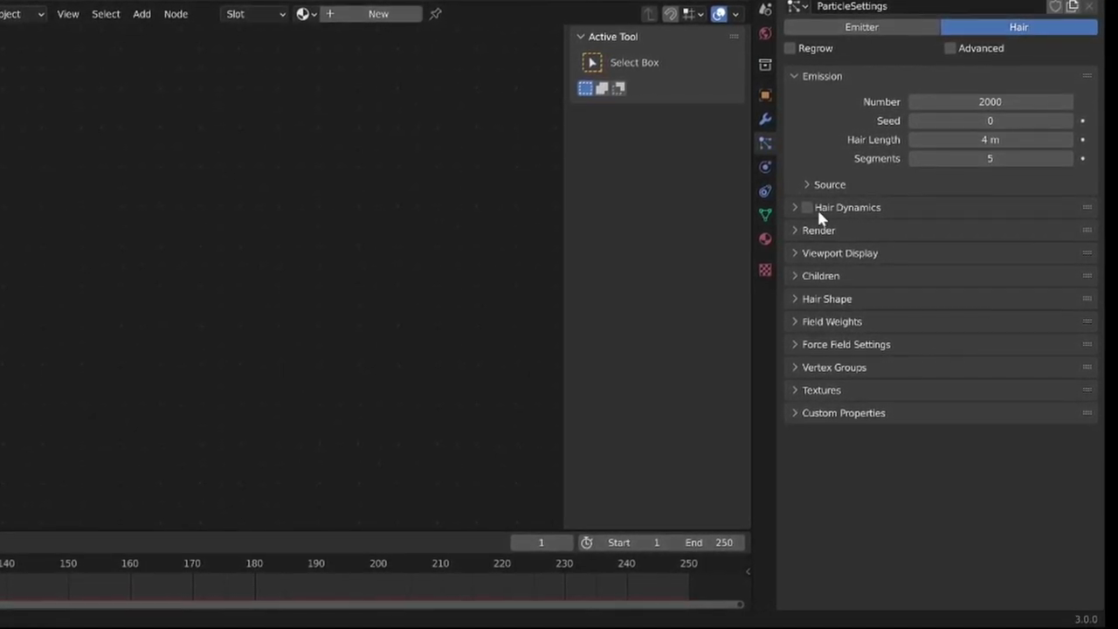
click(813, 187)
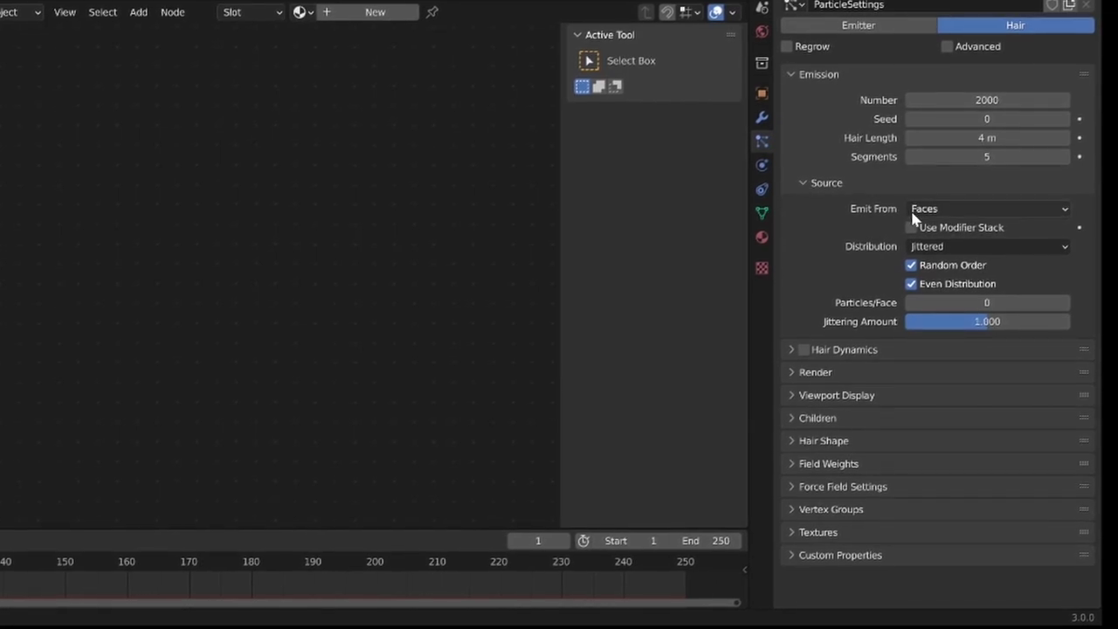
click(912, 264)
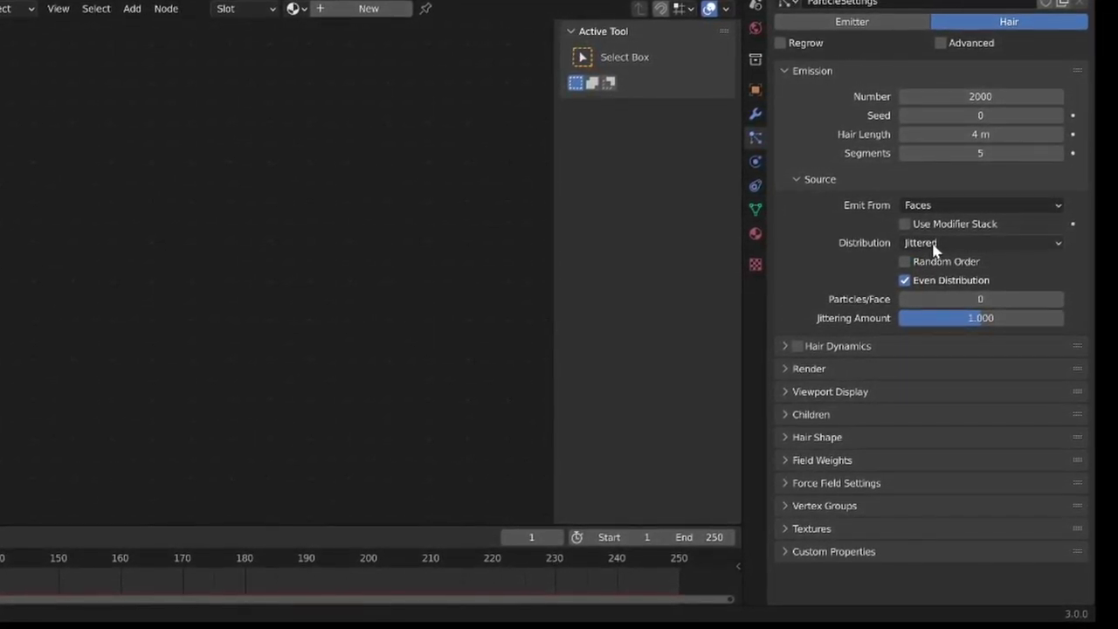
click(798, 179)
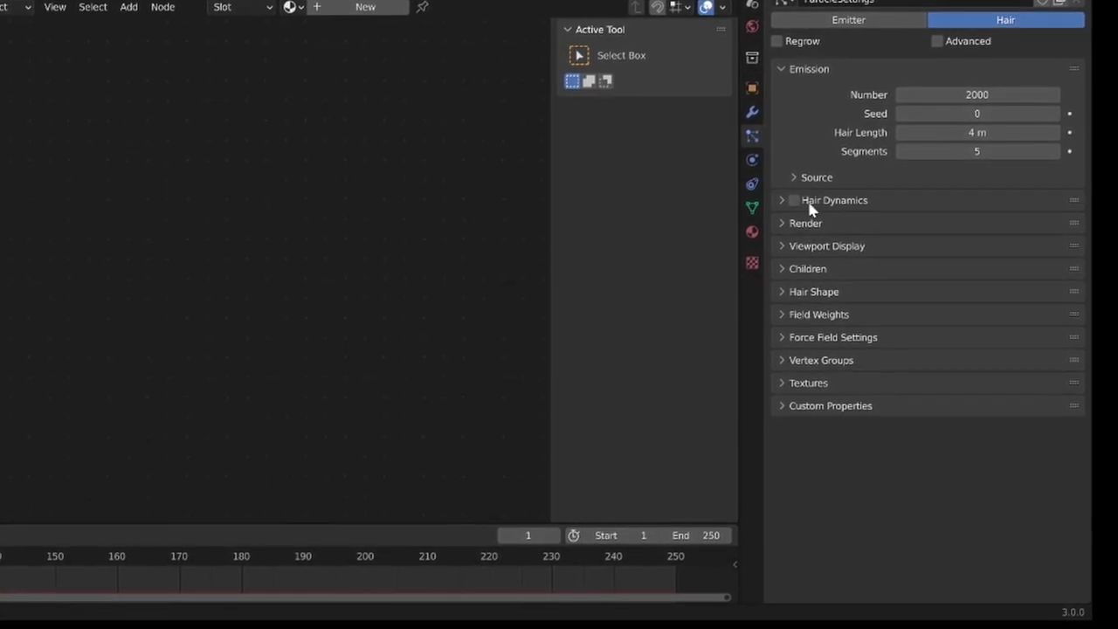
Turn off Show Emitter in both Viewport Display and Render
click(786, 225)
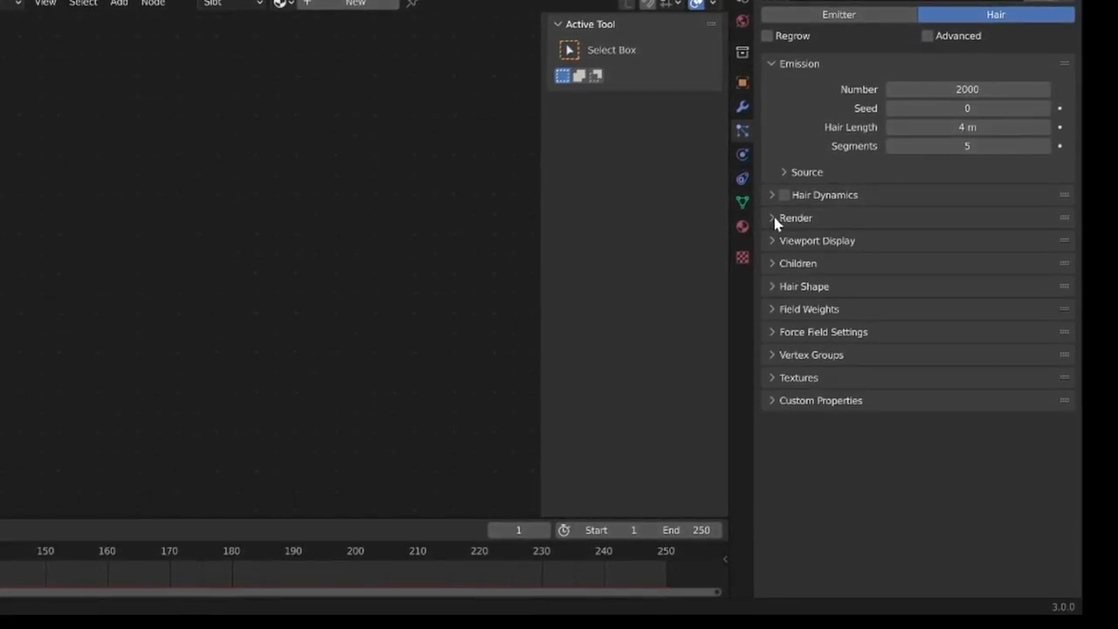
click(779, 249)
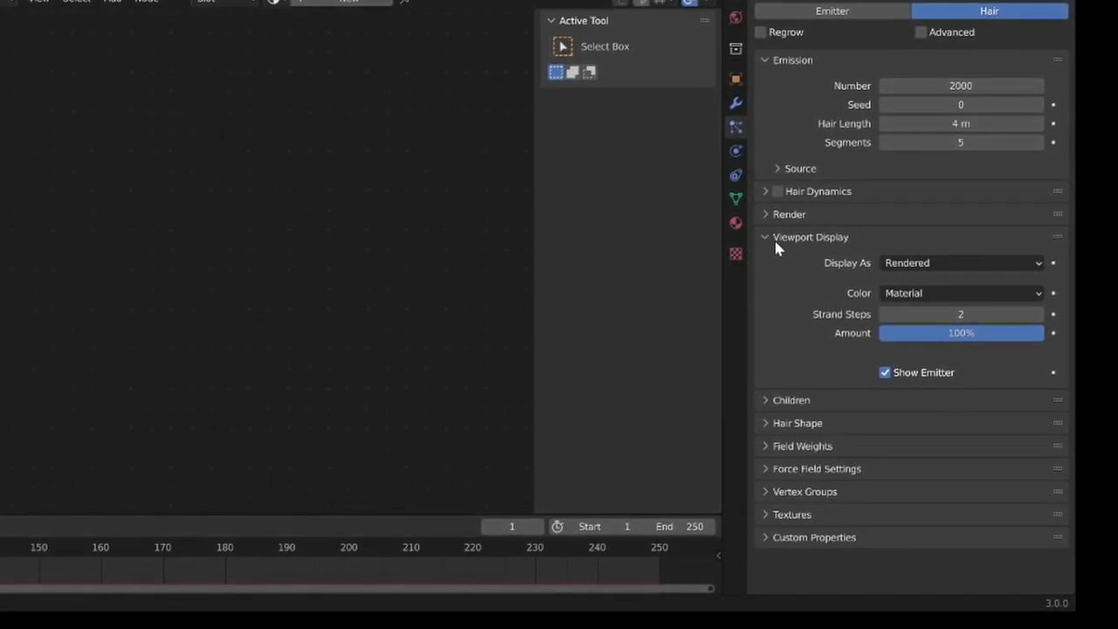
click(777, 248)
click(774, 238)
click(884, 372)
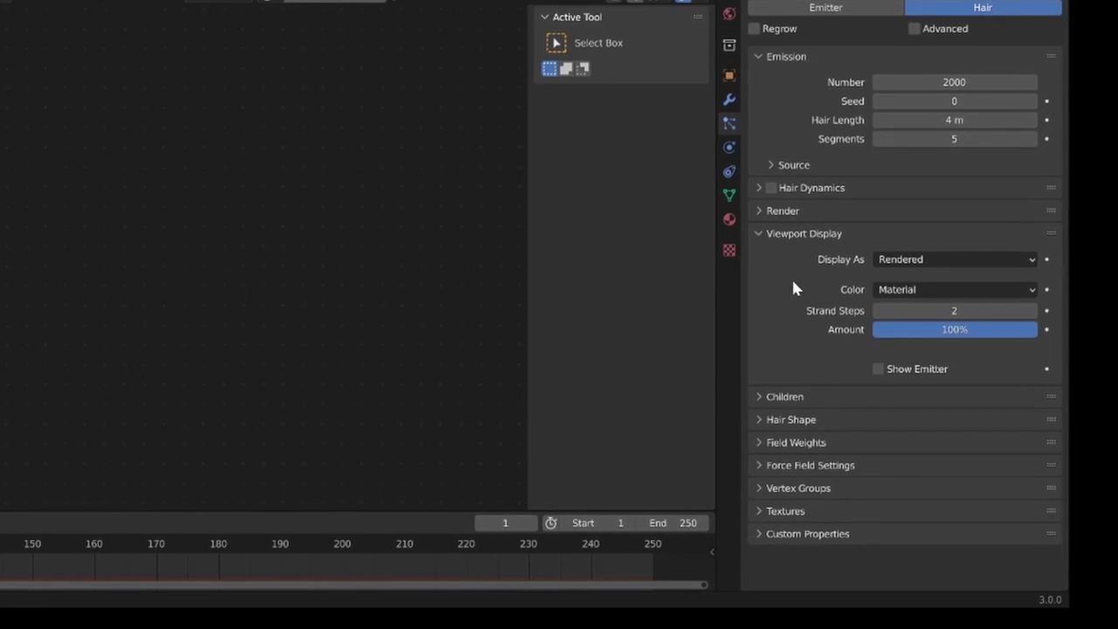
click(768, 218)
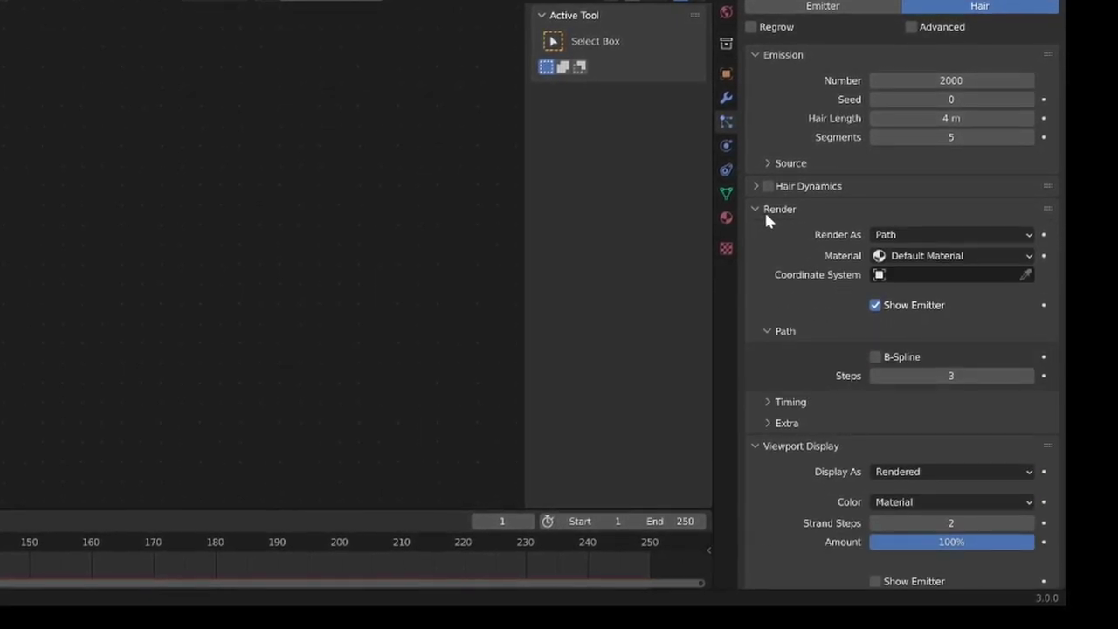
click(877, 307)
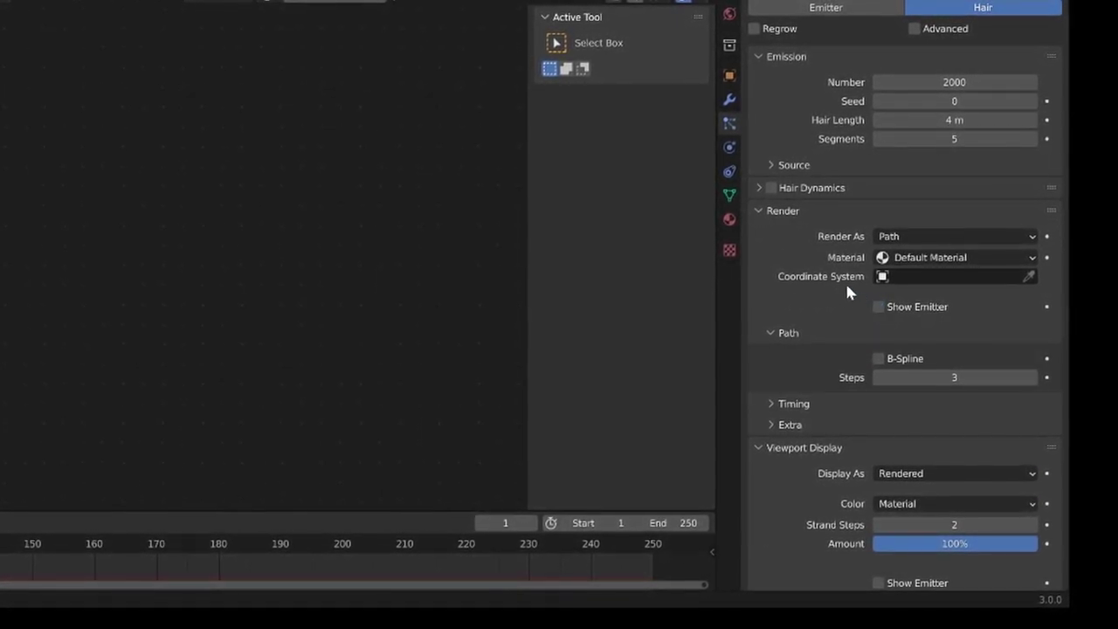
click(878, 238)
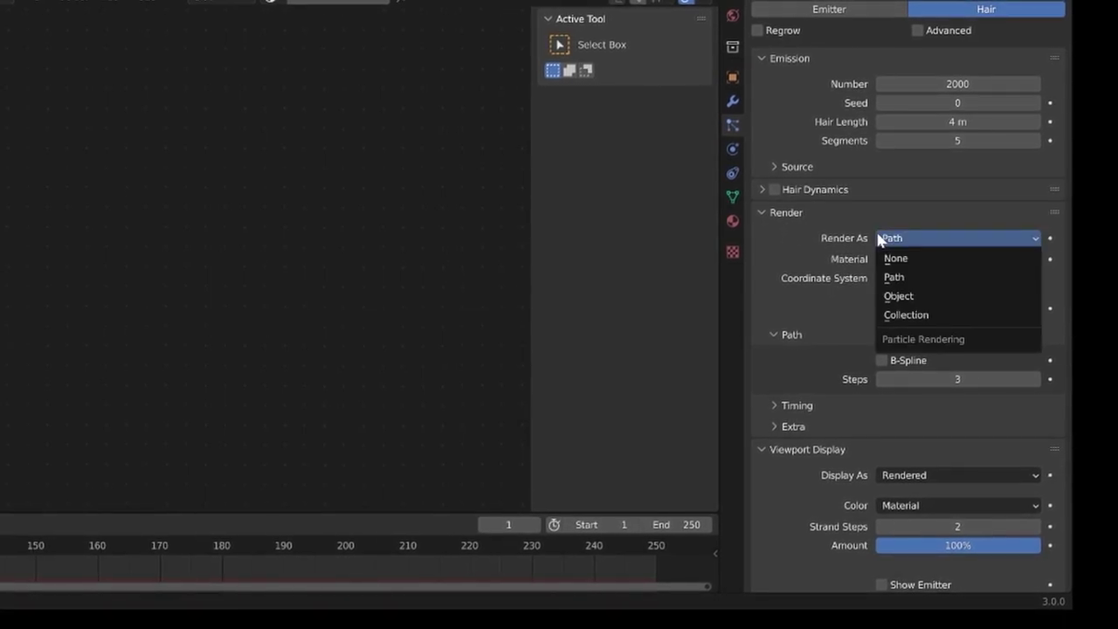
click(767, 213)
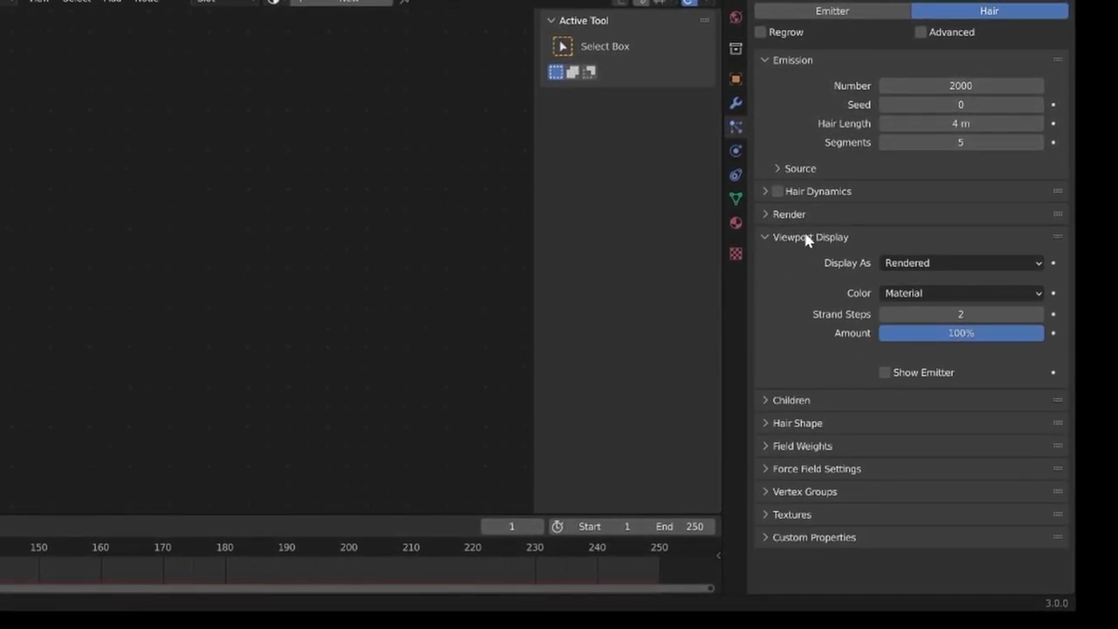
click(774, 424)
Change the Hair Shape Tip from 1.4 m to 5 m, keeping Root at 1 m
scroll(797, 428, down, 1)
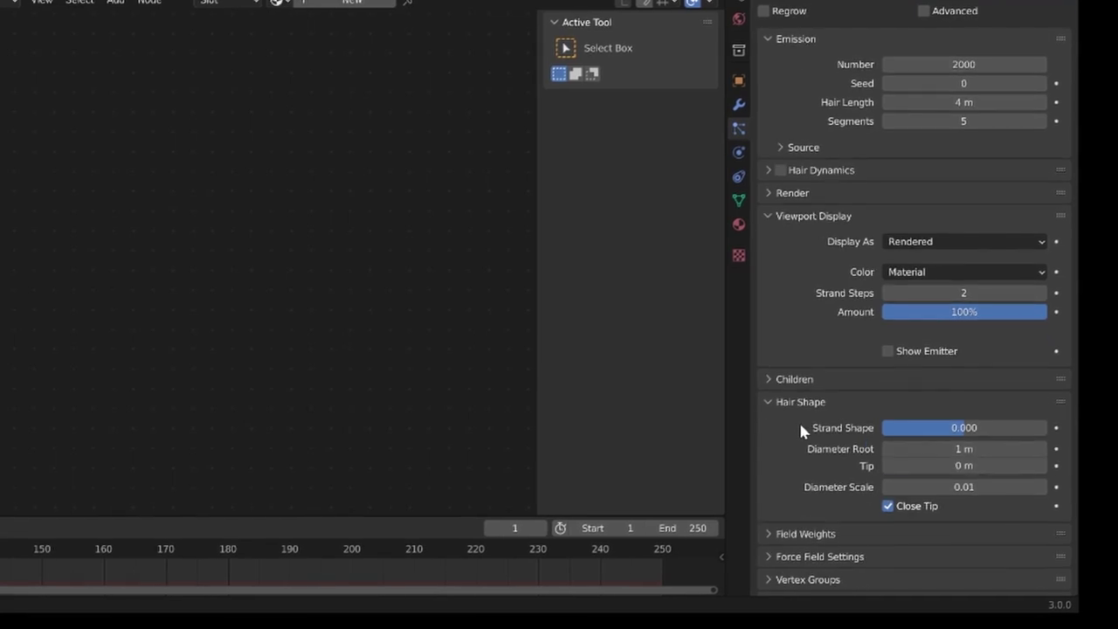
mouse_move(928, 465)
mouse_down()
mouse_move(1040, 465)
mouse_move(941, 465)
mouse_up()
click(955, 467)
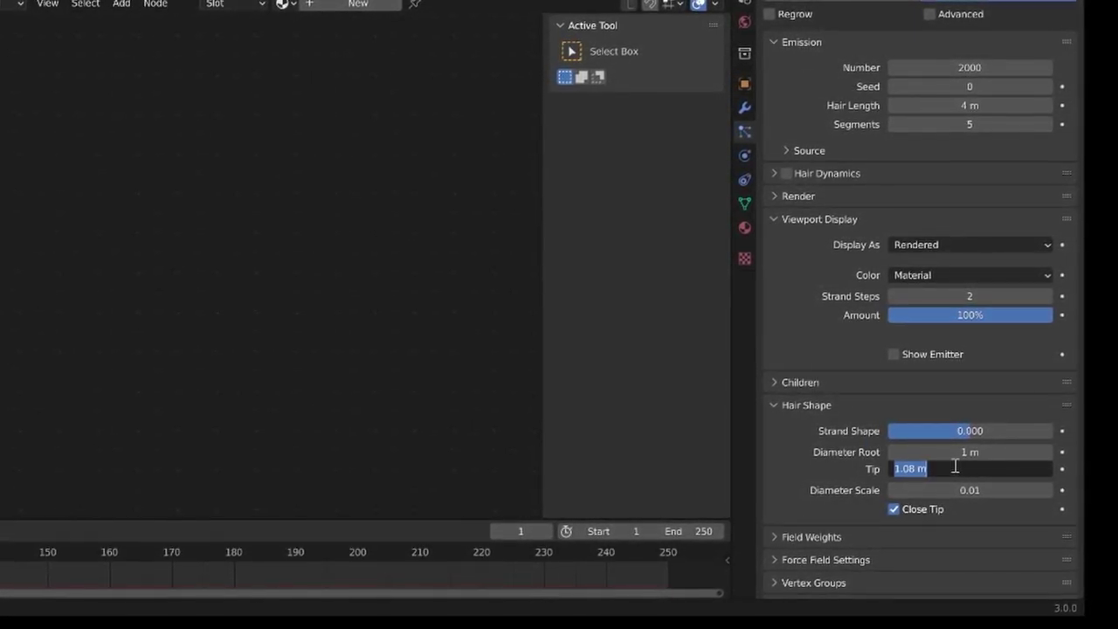
text(5)
key(Return)
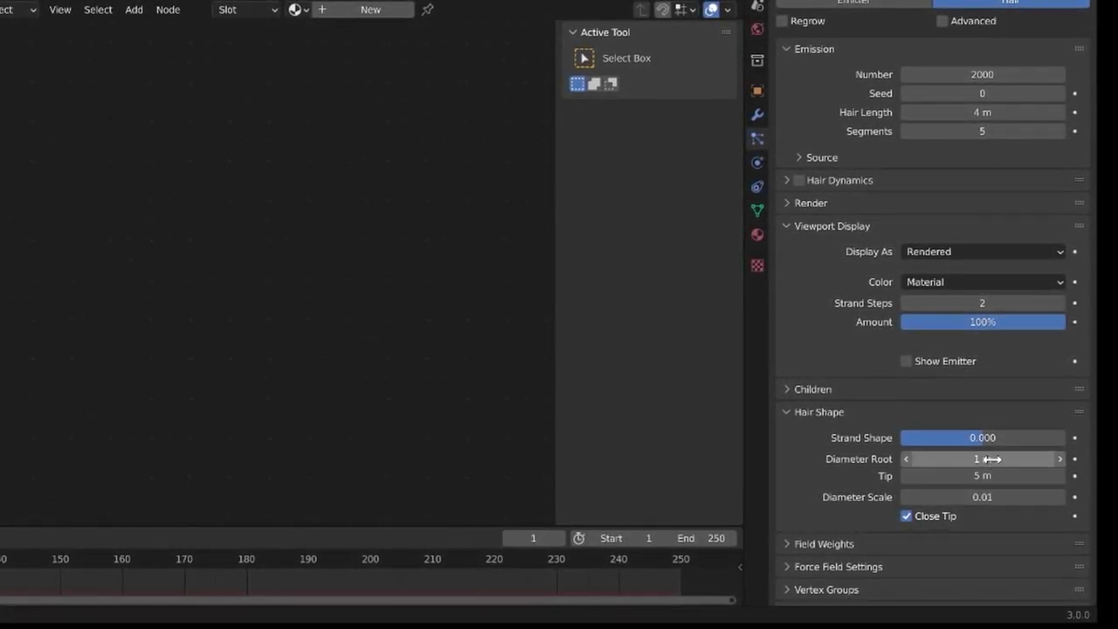
click(792, 410)
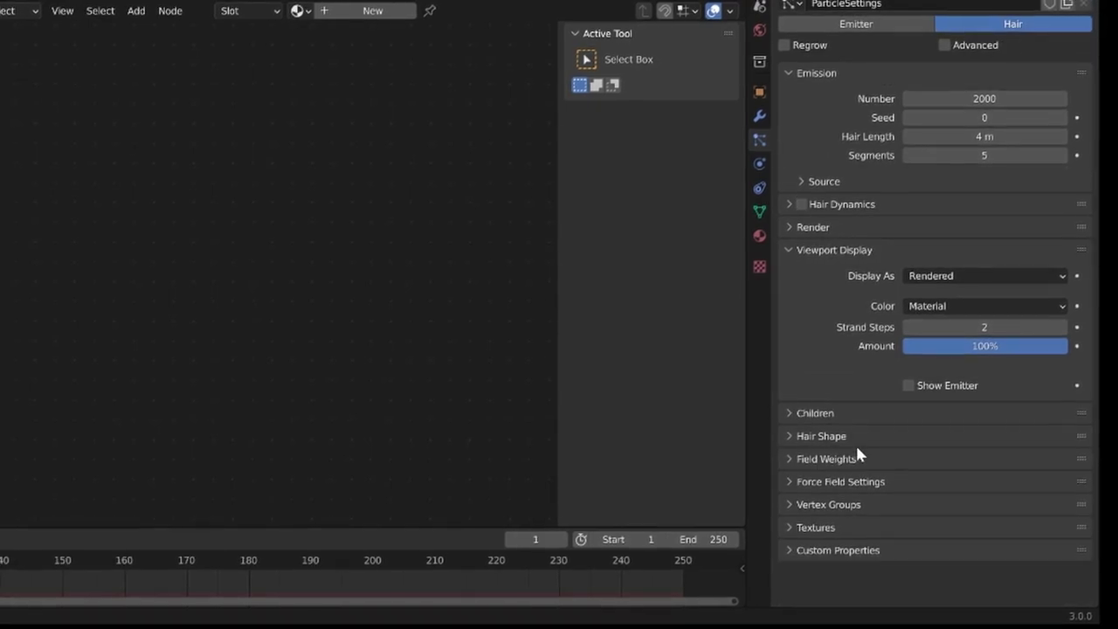
Browse the Force Field, Field Weights, Hair Shape and Children particle panels
click(821, 482)
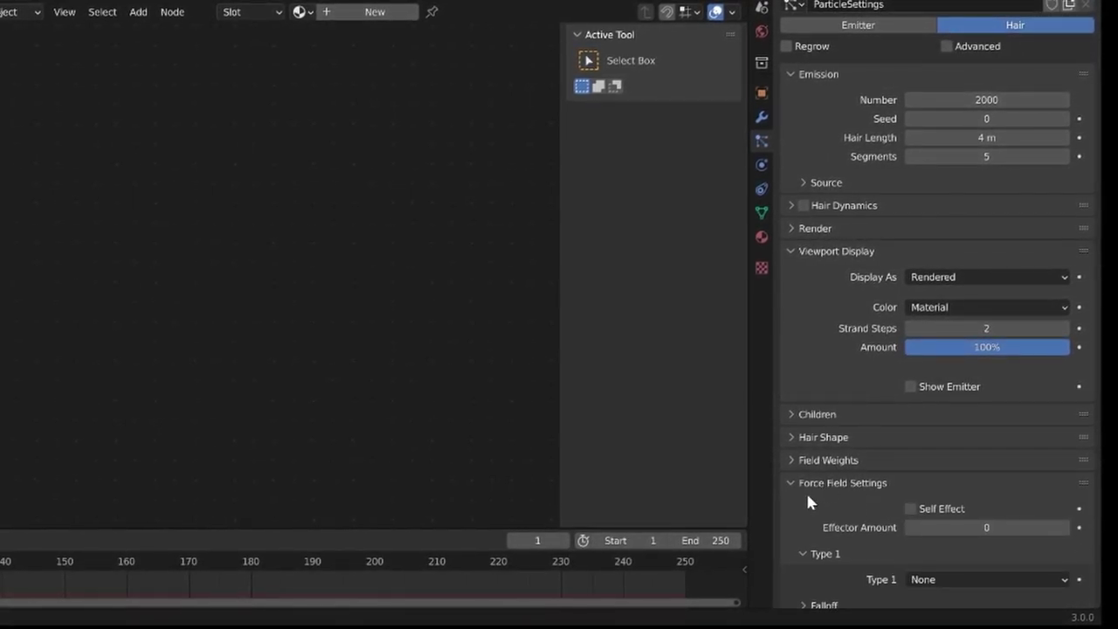
scroll(812, 499, down, 3)
click(812, 392)
click(830, 483)
click(831, 483)
click(829, 464)
click(828, 463)
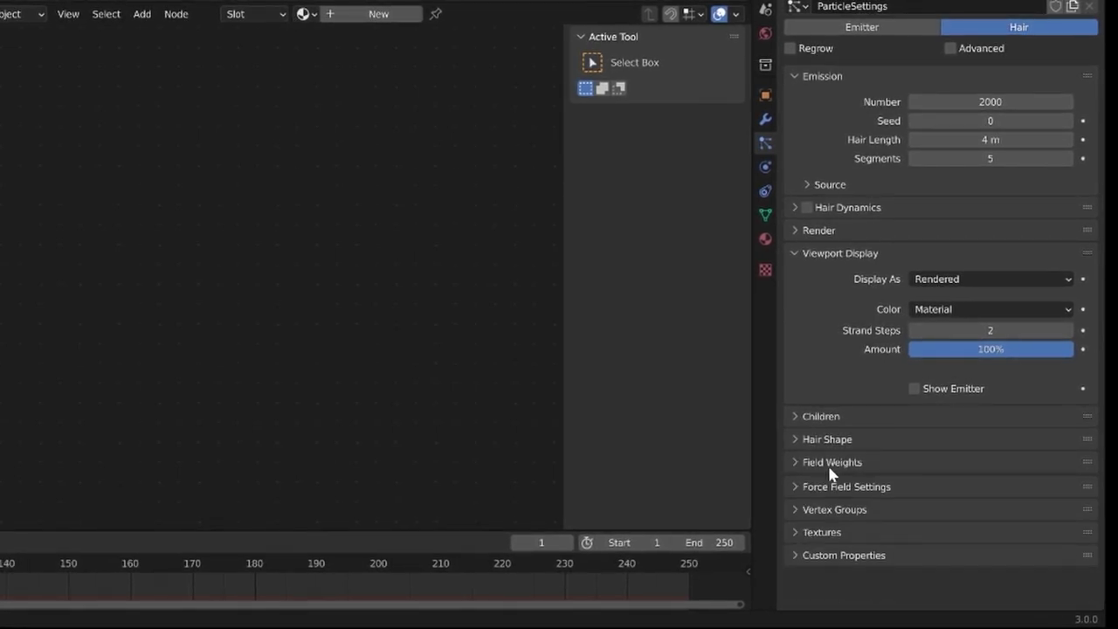
click(827, 440)
click(828, 440)
click(825, 420)
click(825, 420)
click(825, 421)
click(824, 419)
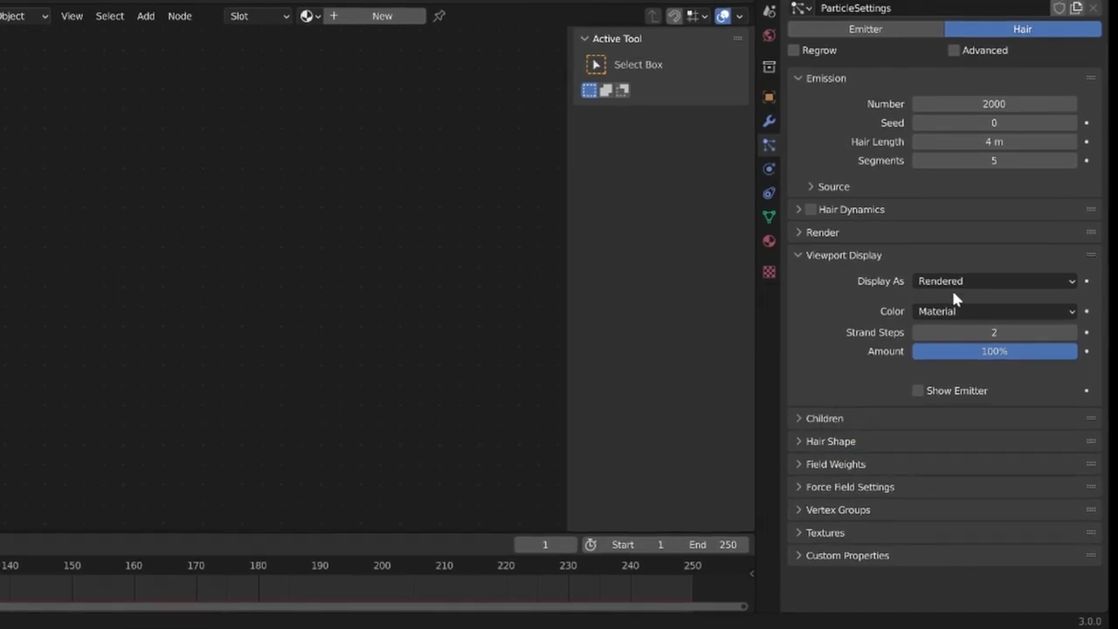
Set the viewport Strand Steps to 5
click(978, 331)
text(5)
key(Return)
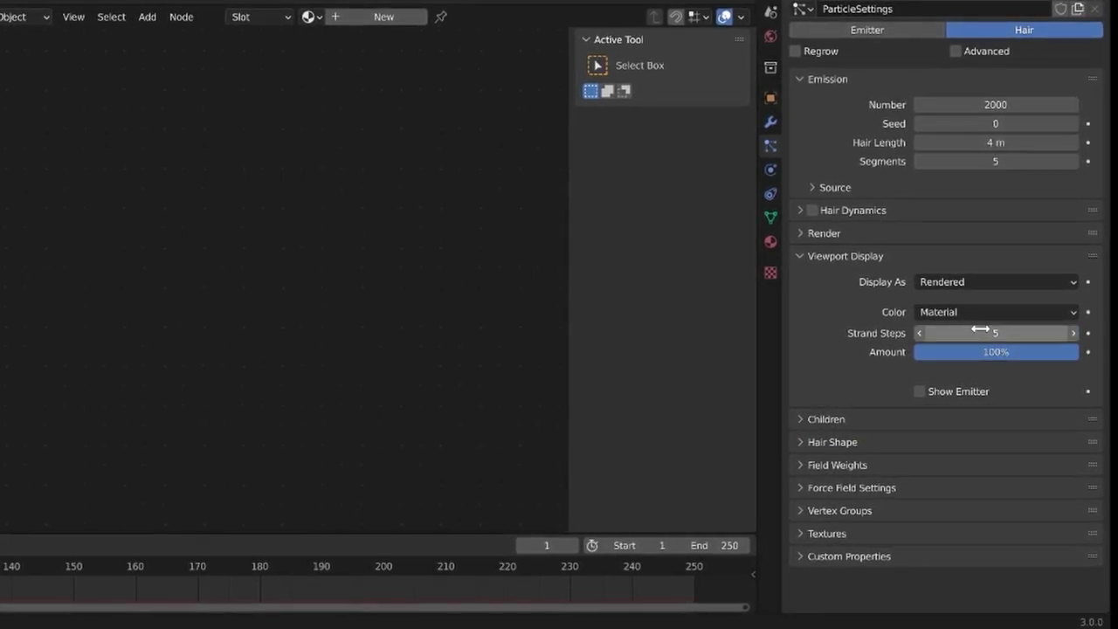
click(830, 229)
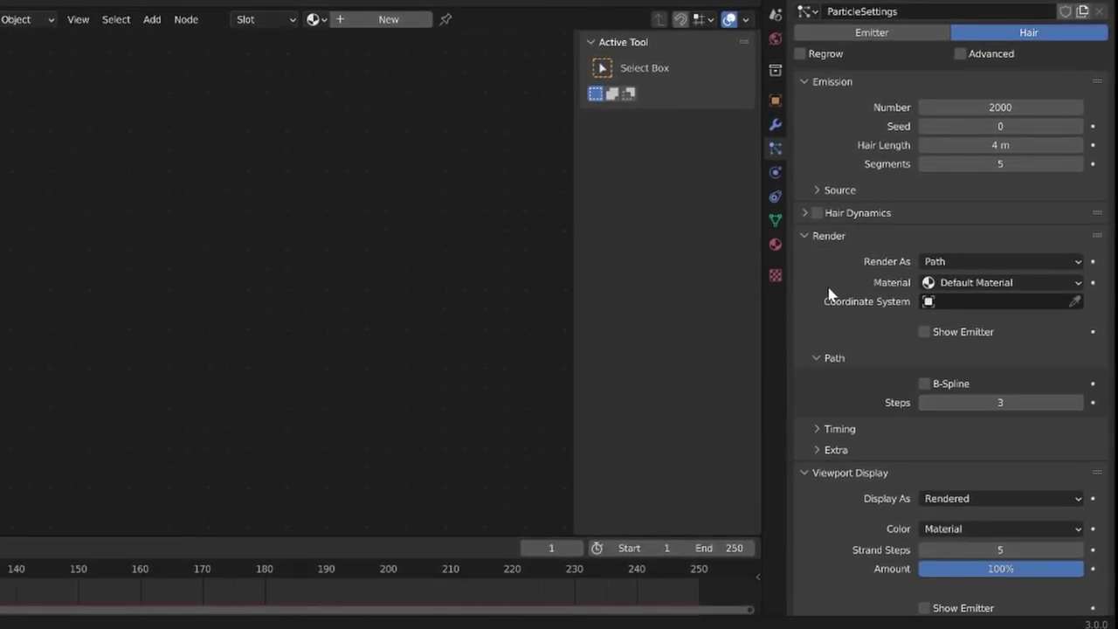
click(809, 234)
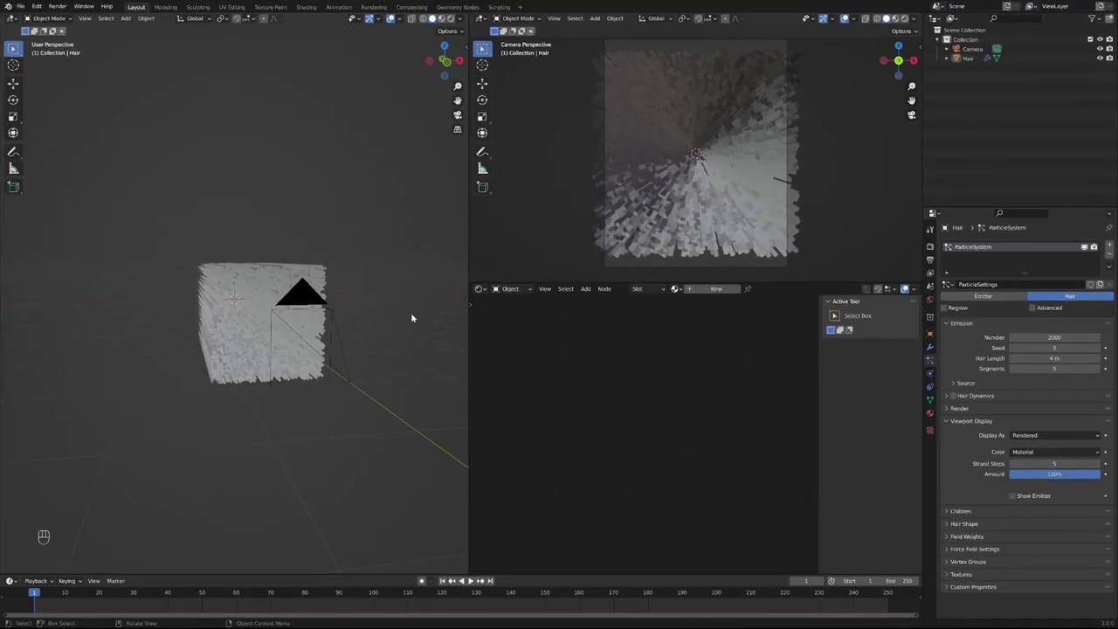
mouse_move(410, 318)
middle_down()
mouse_move(341, 335)
mouse_move(398, 318)
mouse_move(450, 328)
mouse_move(327, 329)
mouse_move(300, 349)
mouse_move(347, 332)
mouse_move(423, 339)
mouse_move(47, 338)
mouse_move(442, 347)
mouse_move(381, 341)
mouse_move(392, 326)
middle_up()
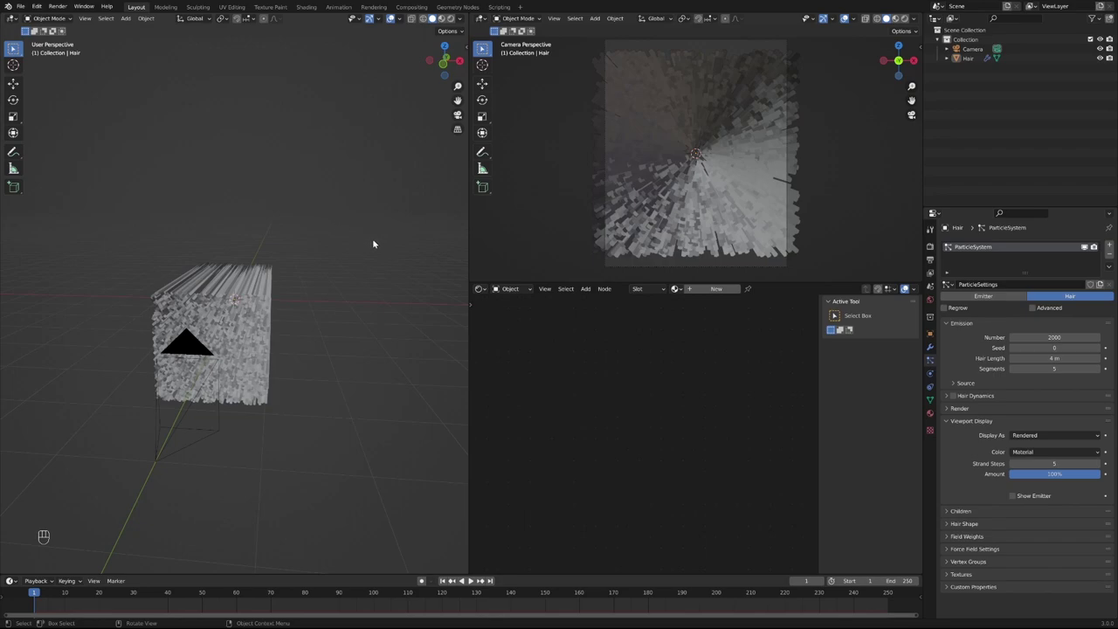
Add a Turbulence force field to the scene and view it from the side
key(shift+a)
mouse_move(339, 298)
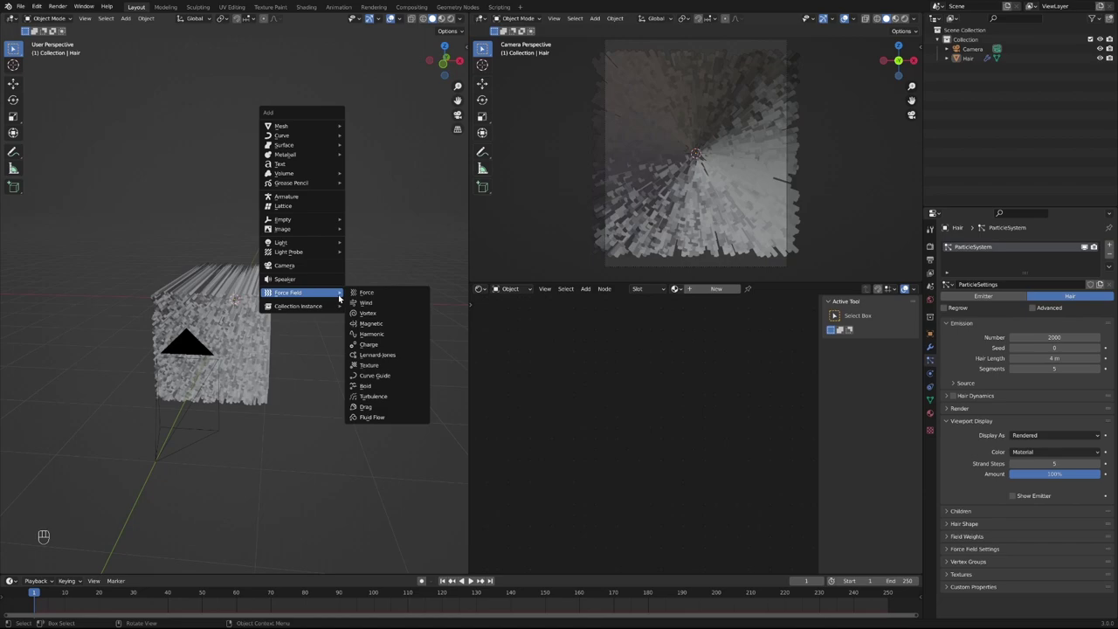
click(406, 403)
middle_drag(382, 379, 266, 316)
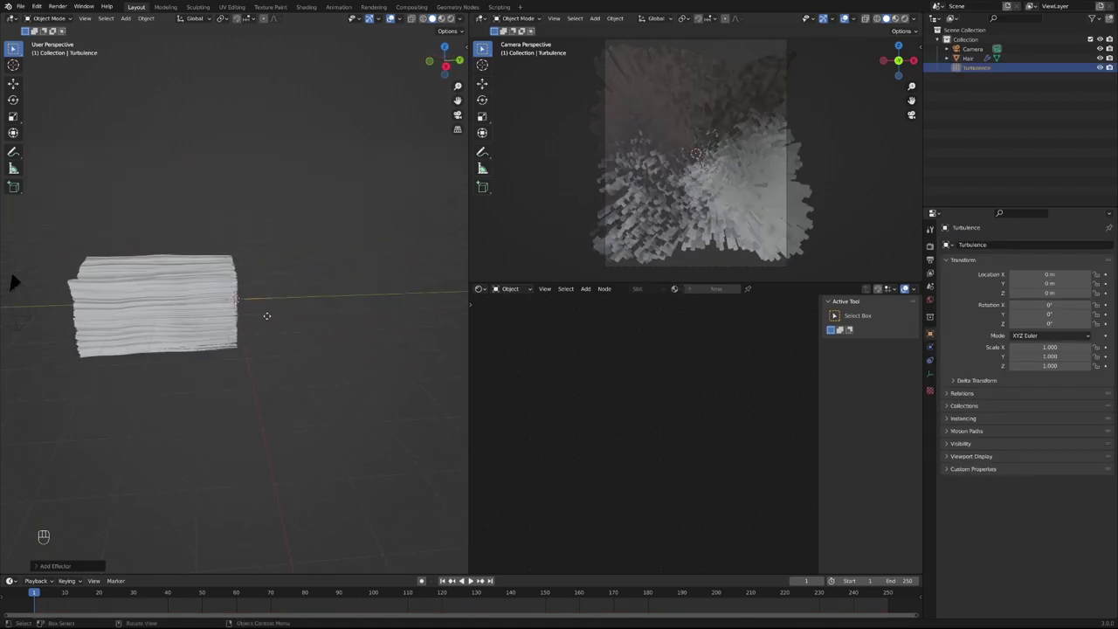
Move the Turbulence field along Y to about 2 m beside the hair block, previewing the swirl
key(g)
key(y)
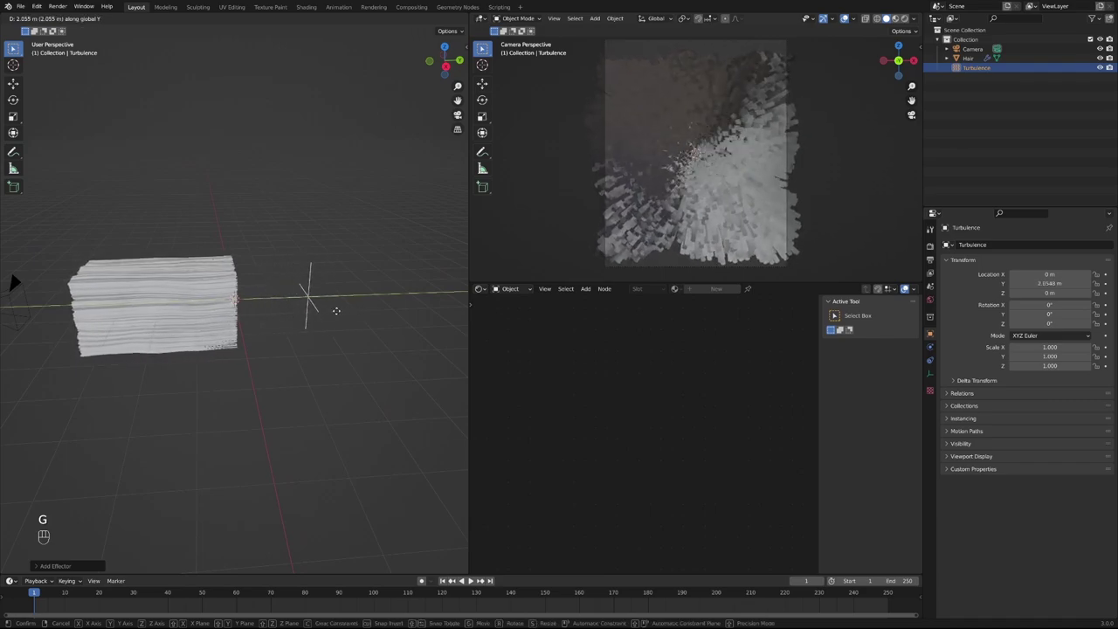
click(340, 315)
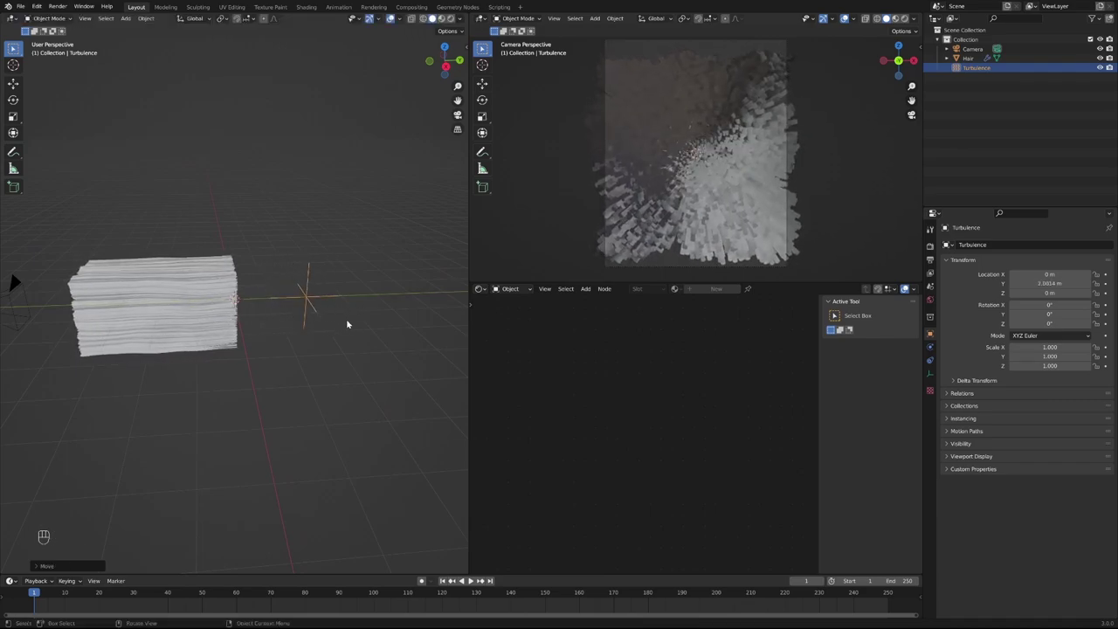
key(space)
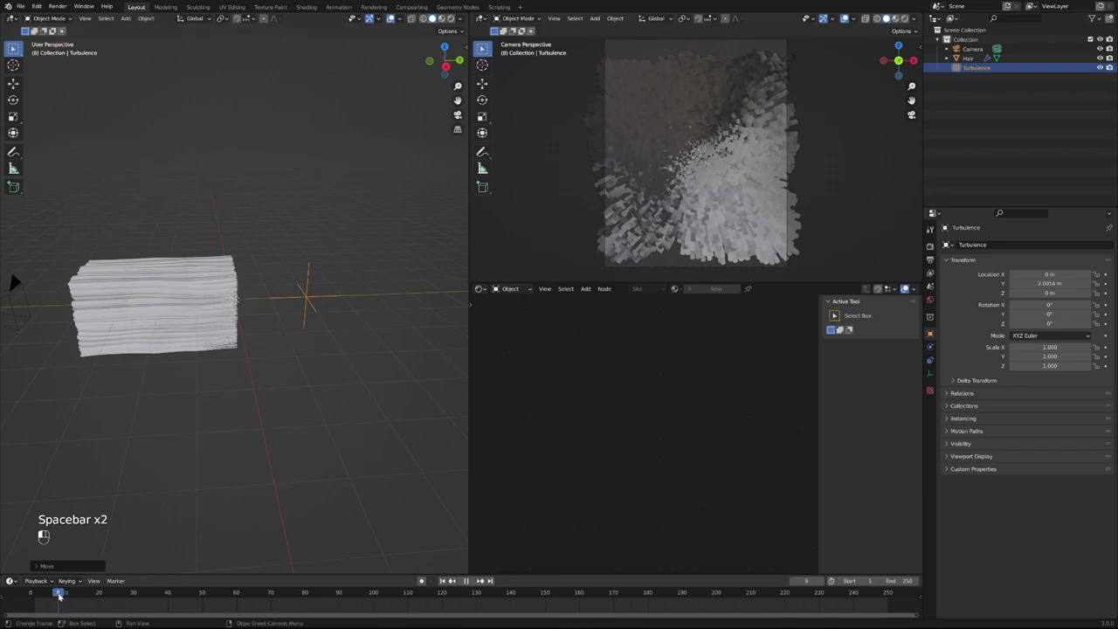
key(g)
key(y)
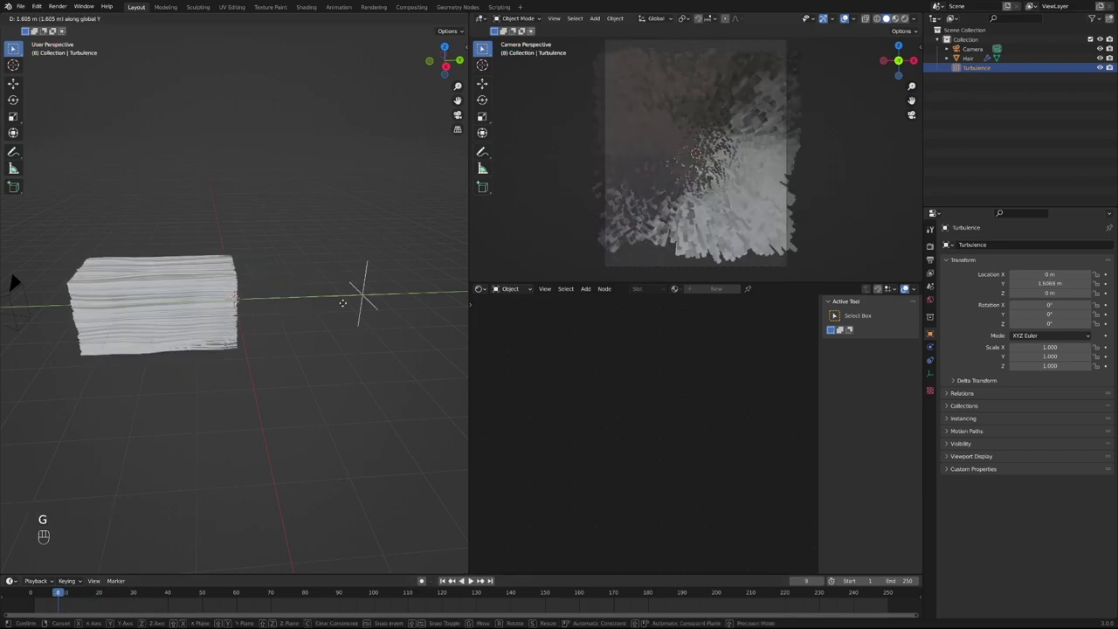
click(284, 304)
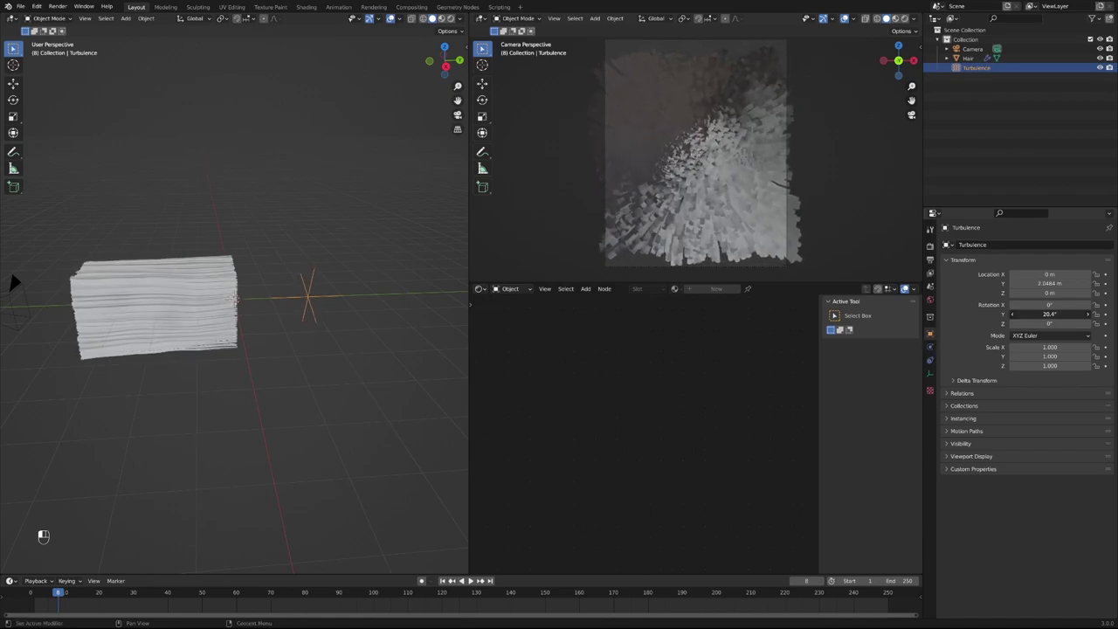
Undo the trial X rotation so the field stays at 0°, and make the timeline slightly taller
key(ctrl+z)
drag(1049, 304, 1117, 304)
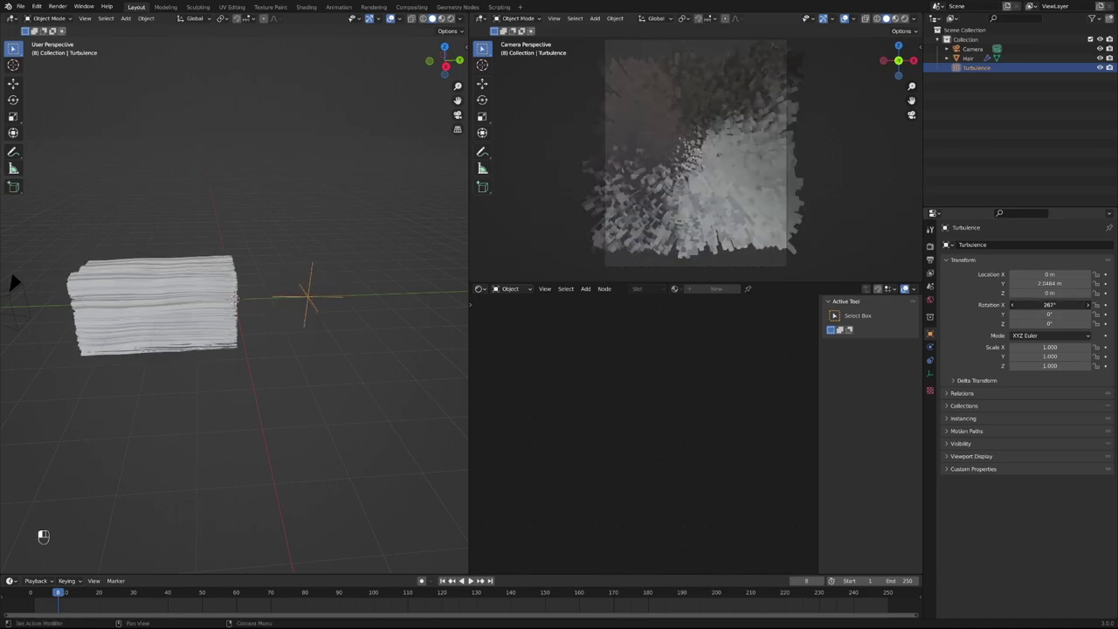
key(ctrl+z)
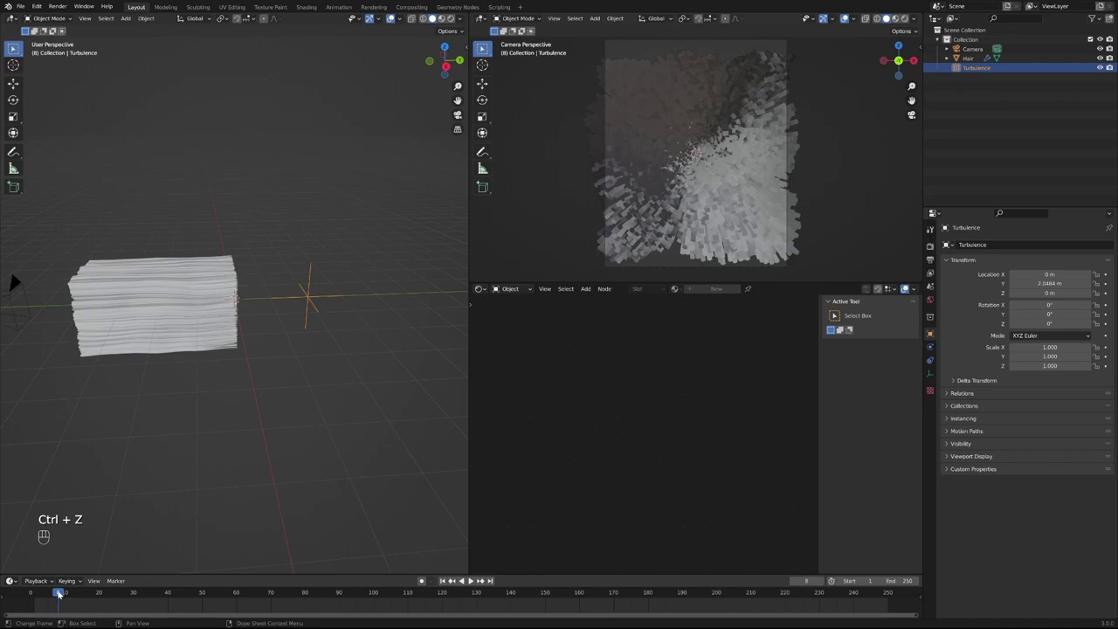
drag(168, 575, 170, 560)
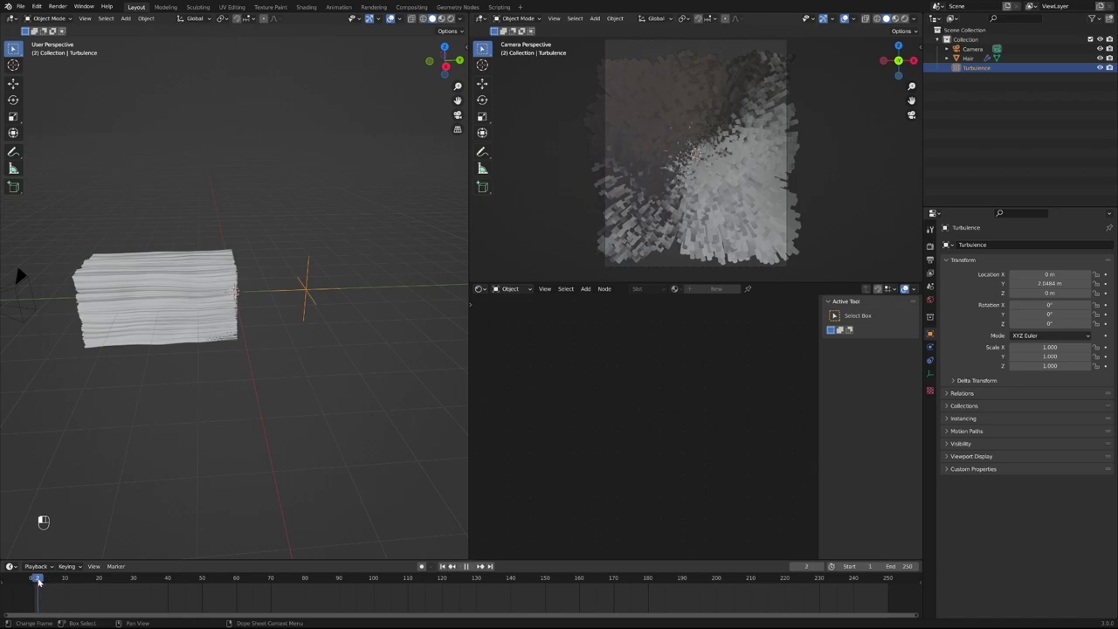
click(12, 566)
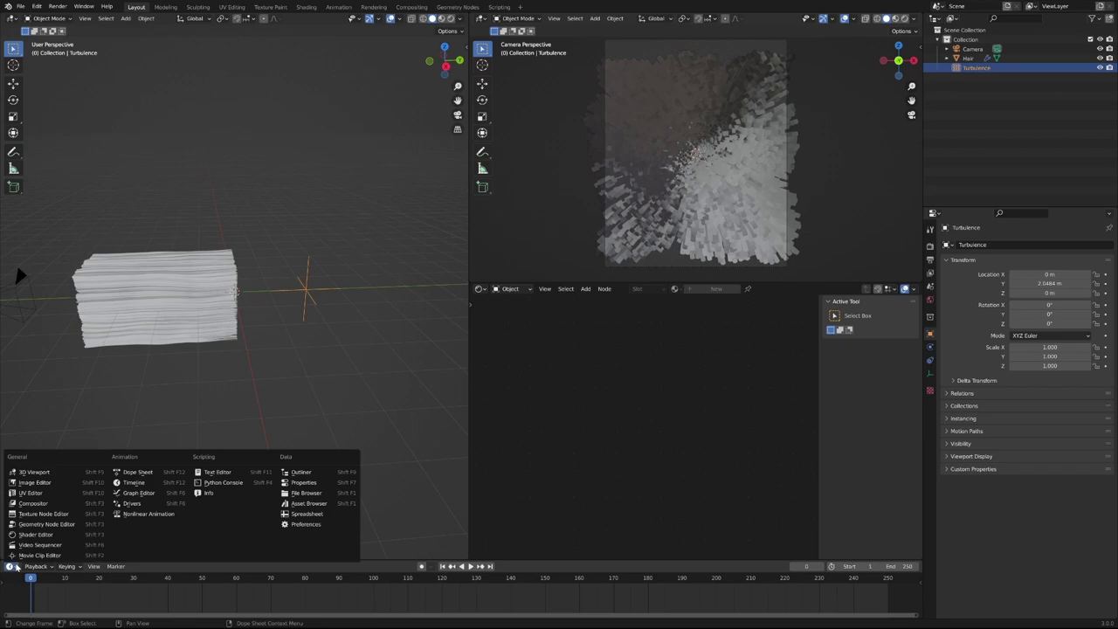
Enlarge the timeline and keyframe the Turbulence field's X rotation at frame 0
key(Escape)
drag(146, 560, 179, 492)
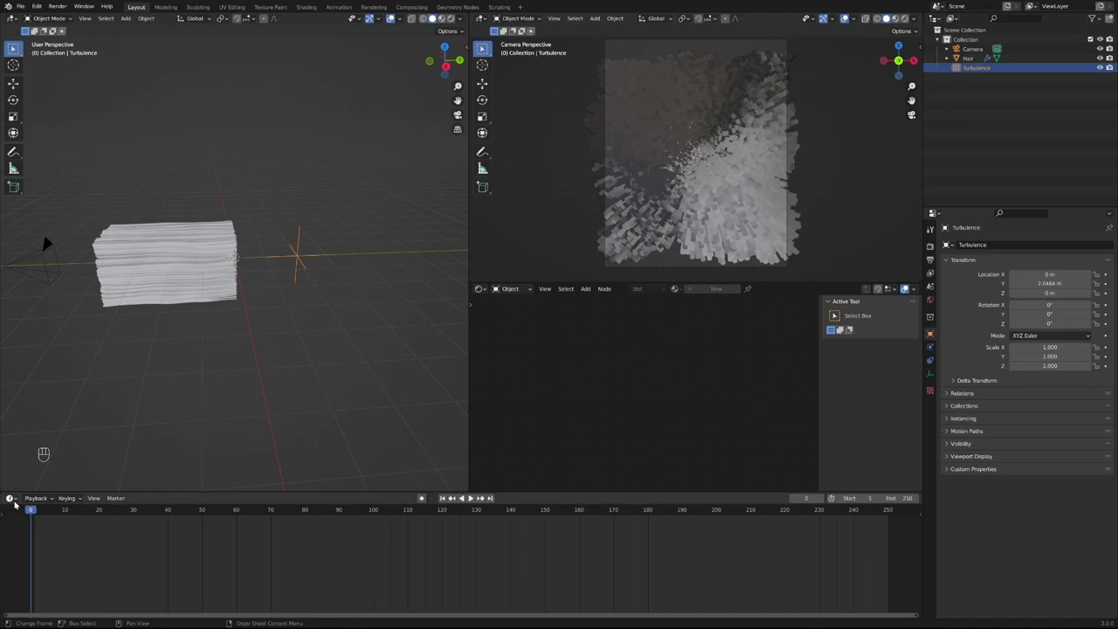
right_click(1048, 312)
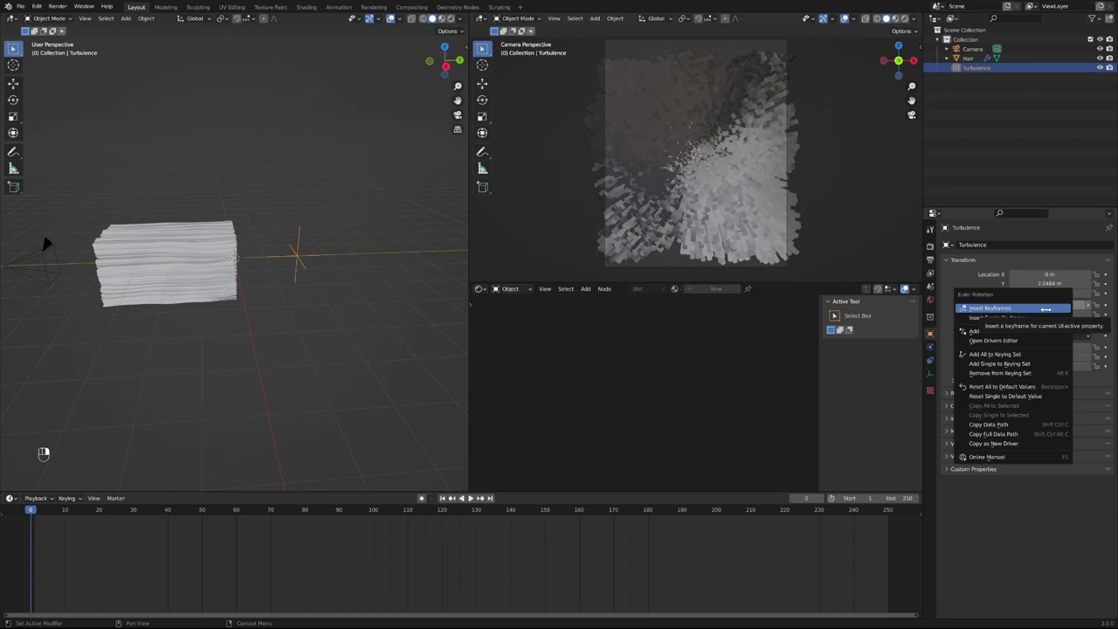
click(1028, 318)
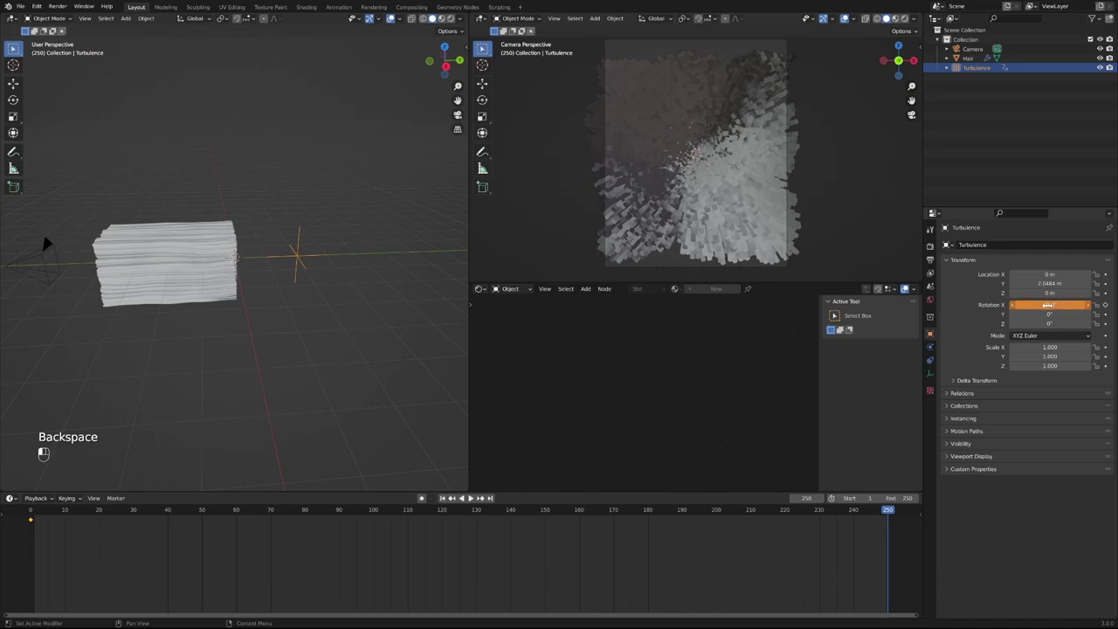
Keyframe the changed X rotation at frame 250 and play the animation back
right_click(1048, 305)
click(1047, 306)
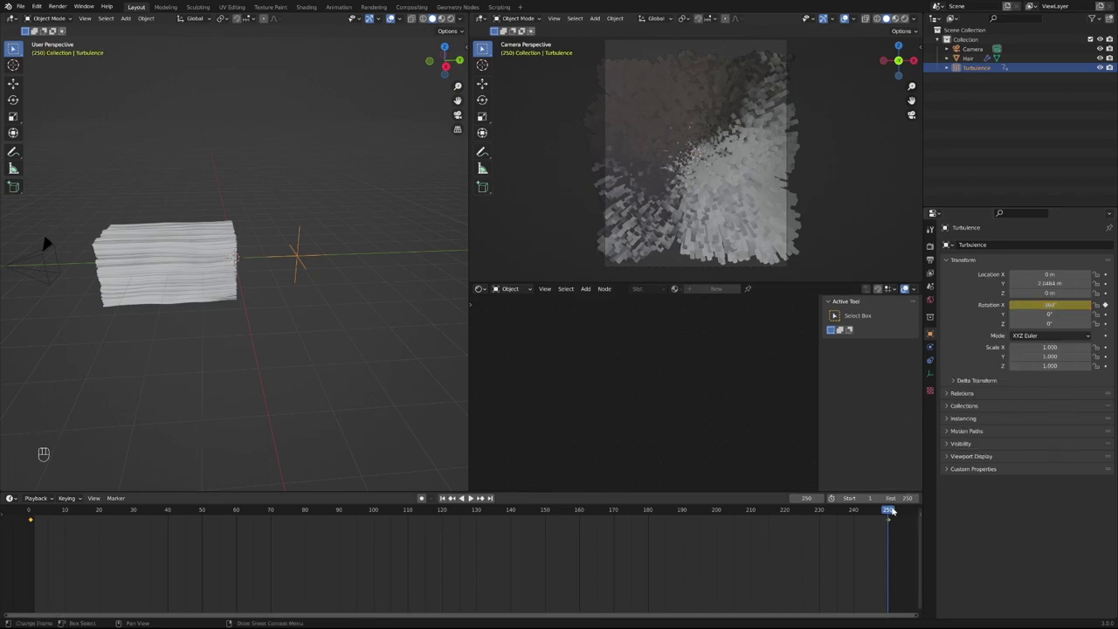
drag(890, 513, 41, 517)
key(space)
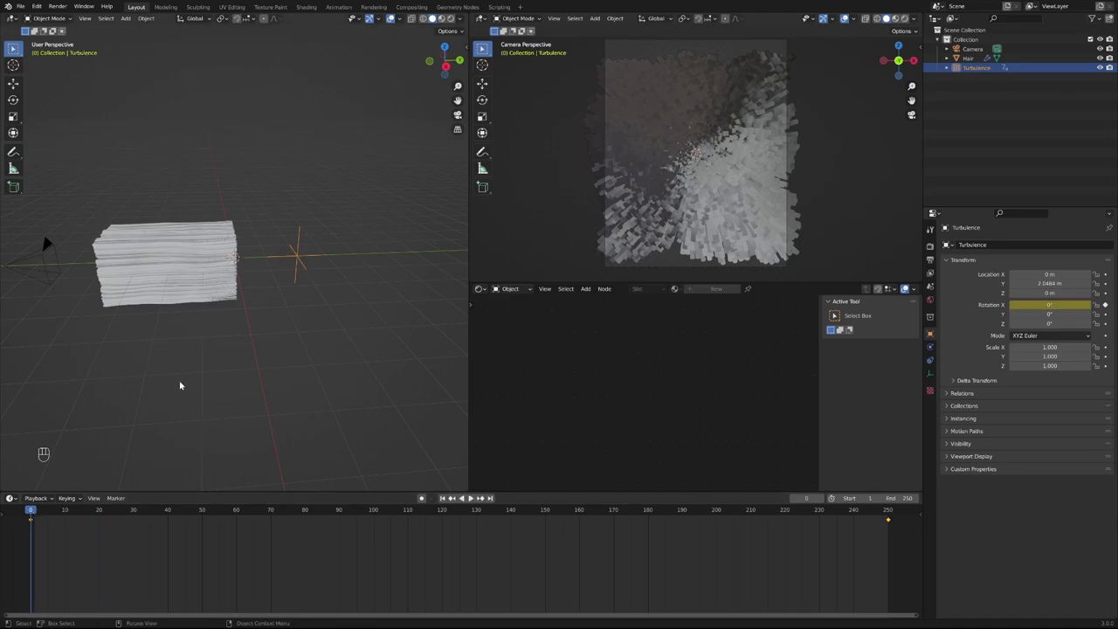
key(space)
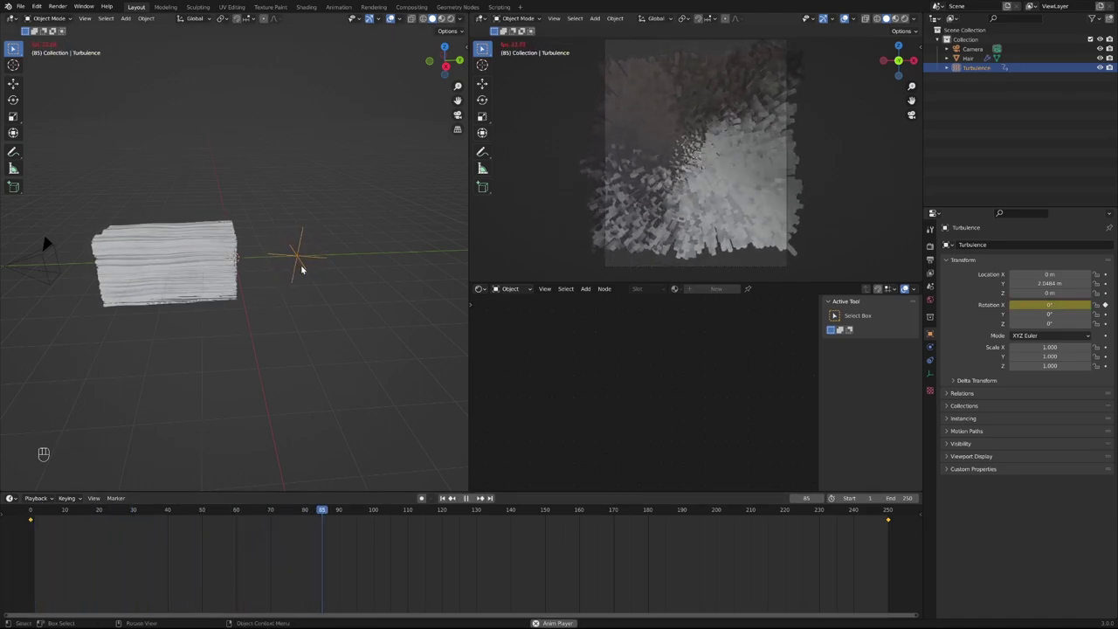
key(space)
Re-key the X rotation at frame 250 as −3600° and replay the spin from the start
key(shift+Right)
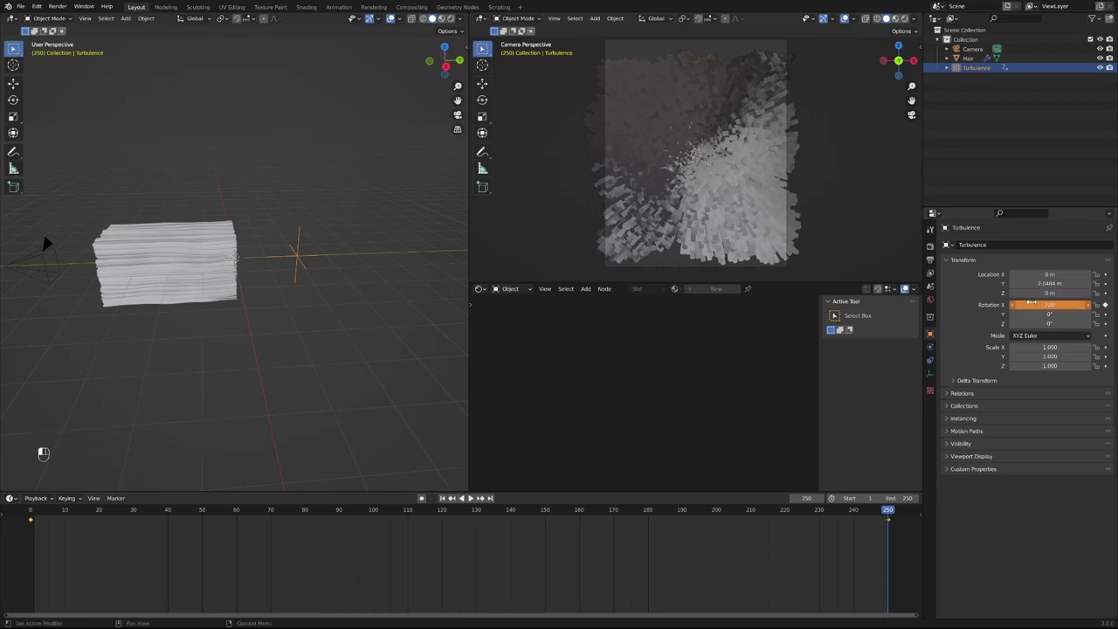
right_click(1030, 304)
click(1031, 301)
key(shift+Left)
key(Left)
key(space)
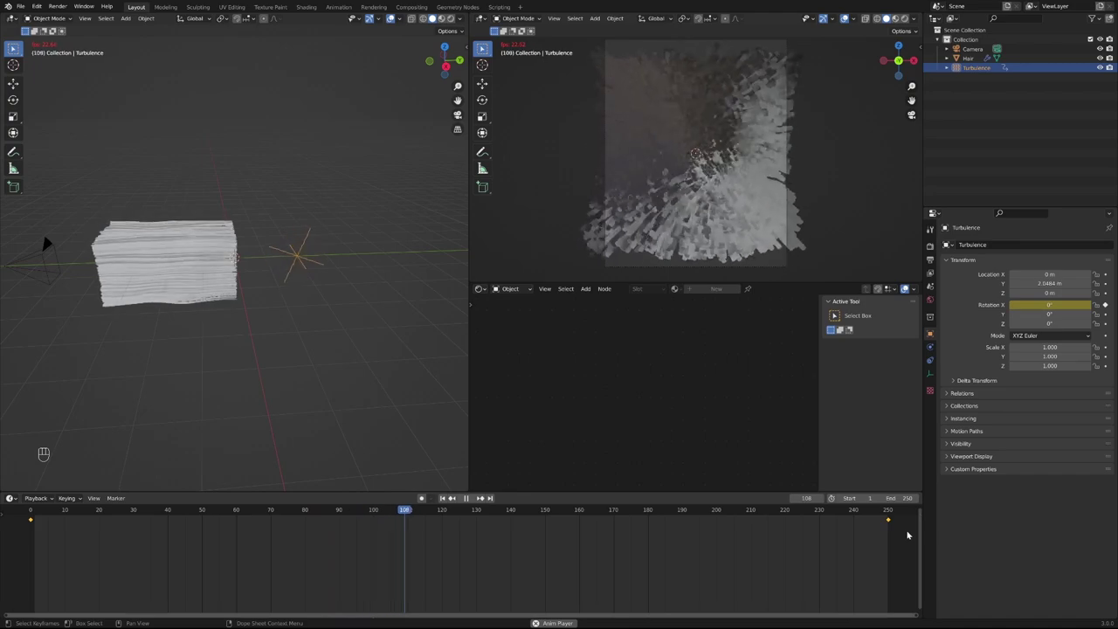
key(space)
key(space)
drag(447, 513, 37, 522)
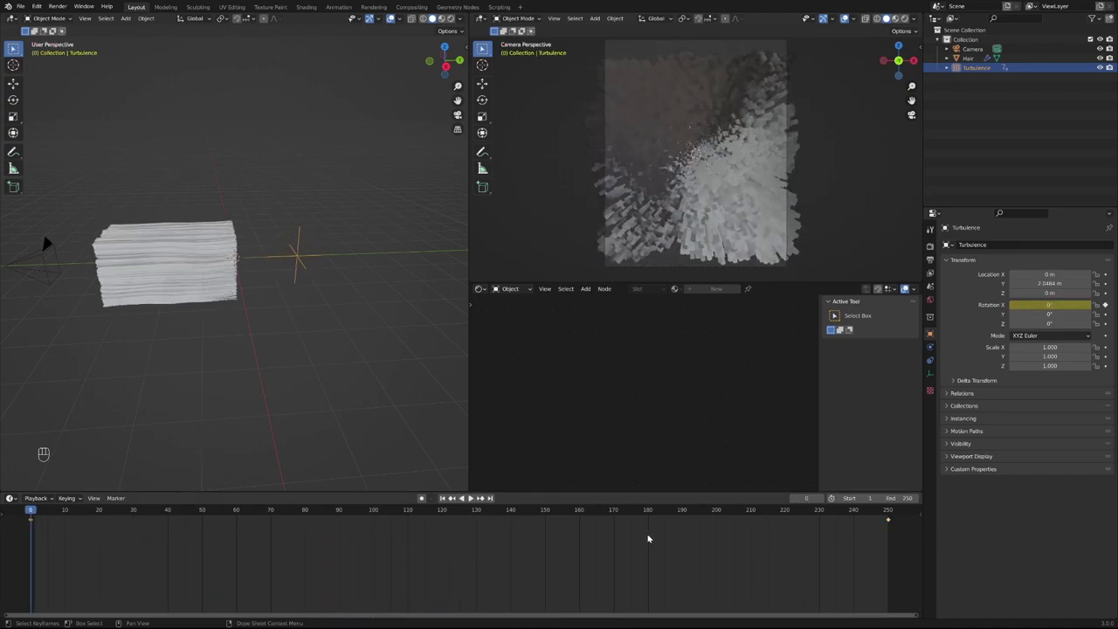
Set the Turbulence rotation keyframes to linear interpolation
right_click(889, 522)
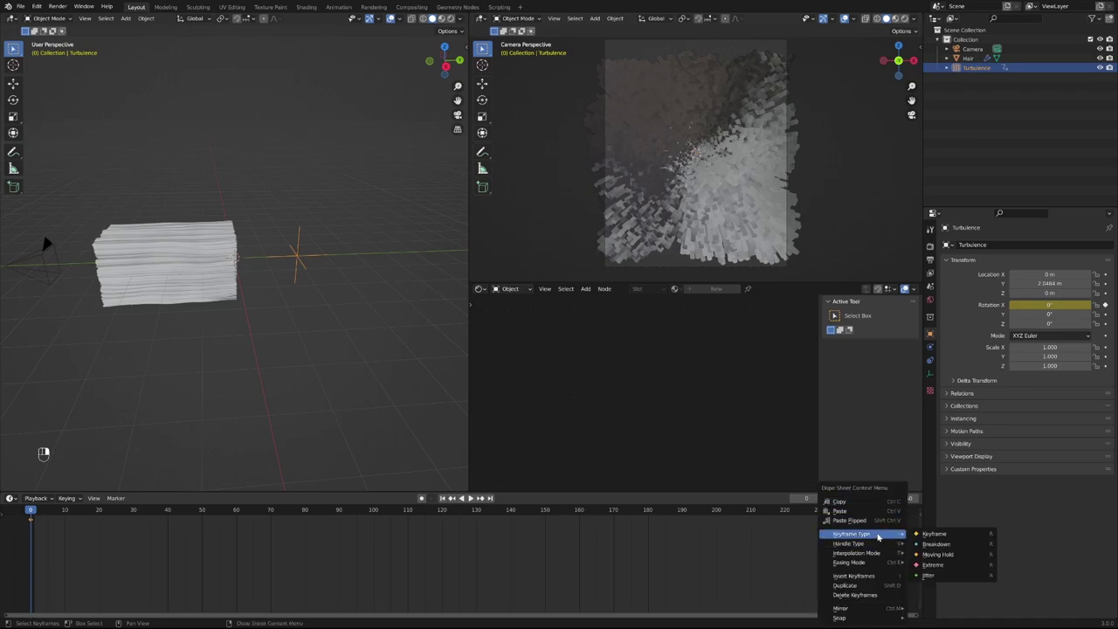
mouse_move(878, 555)
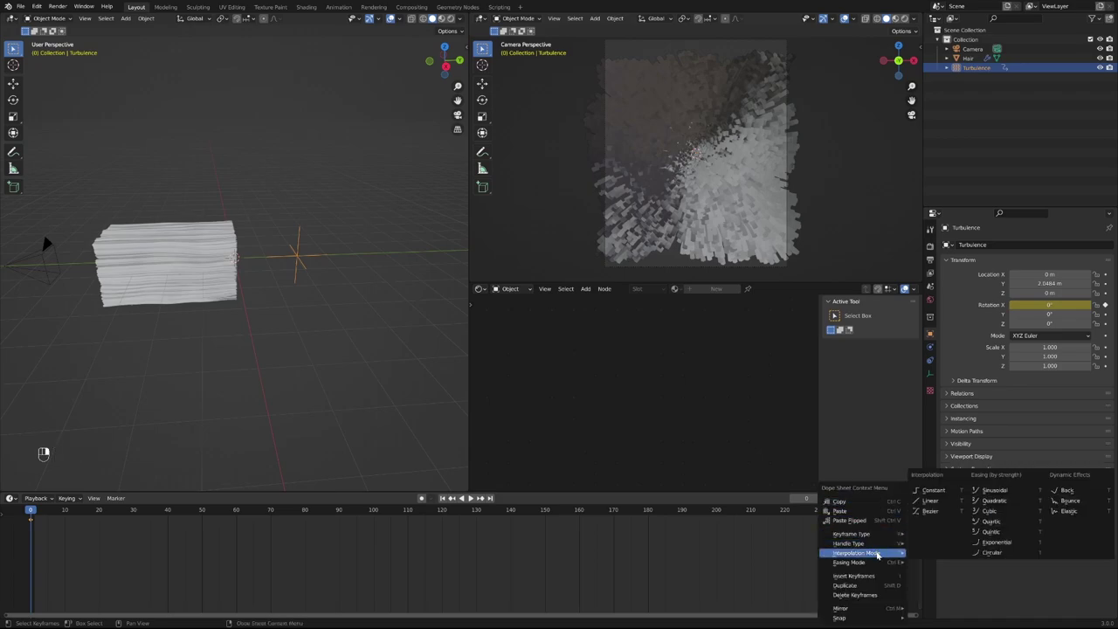
click(938, 502)
Play back and scrub the timeline to check the field's steady rotation
key(shift+space)
key(space)
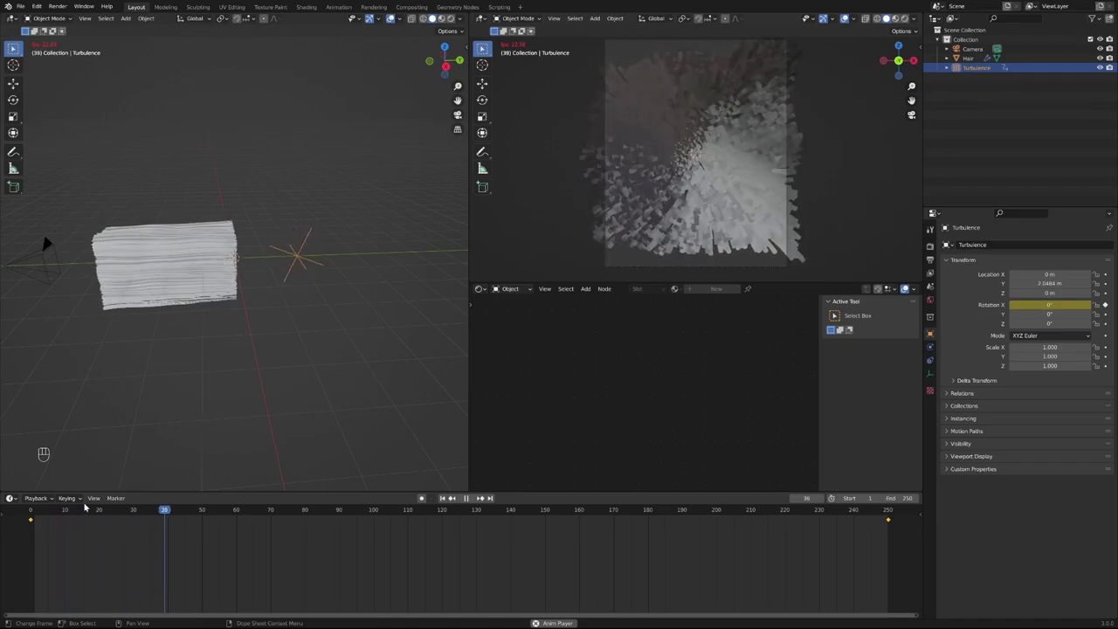
key(space)
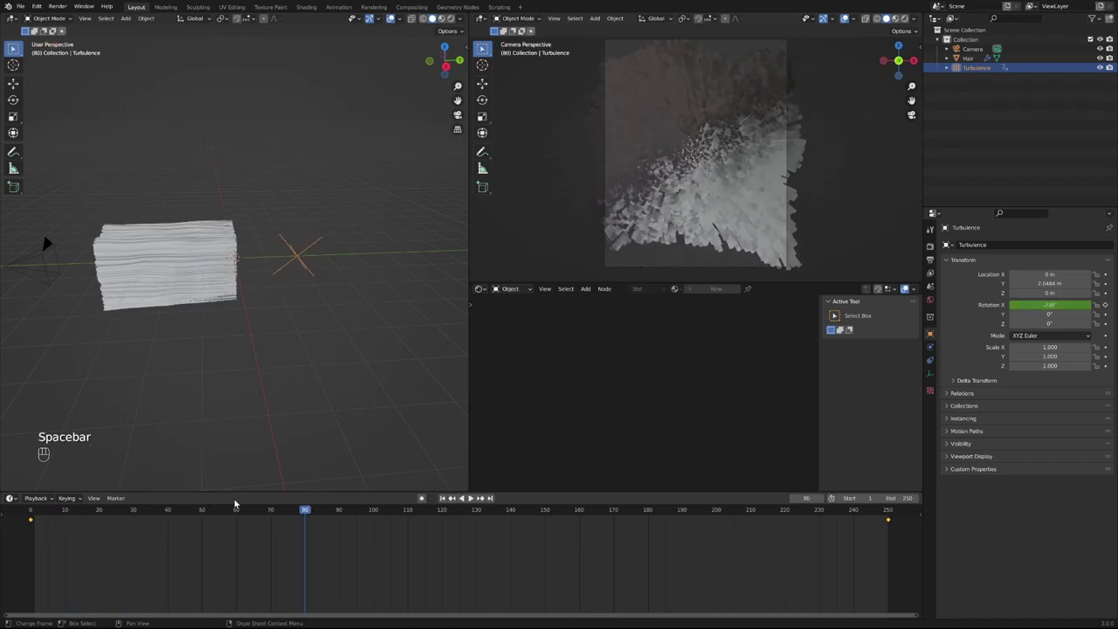
key(space)
drag(303, 509, 31, 524)
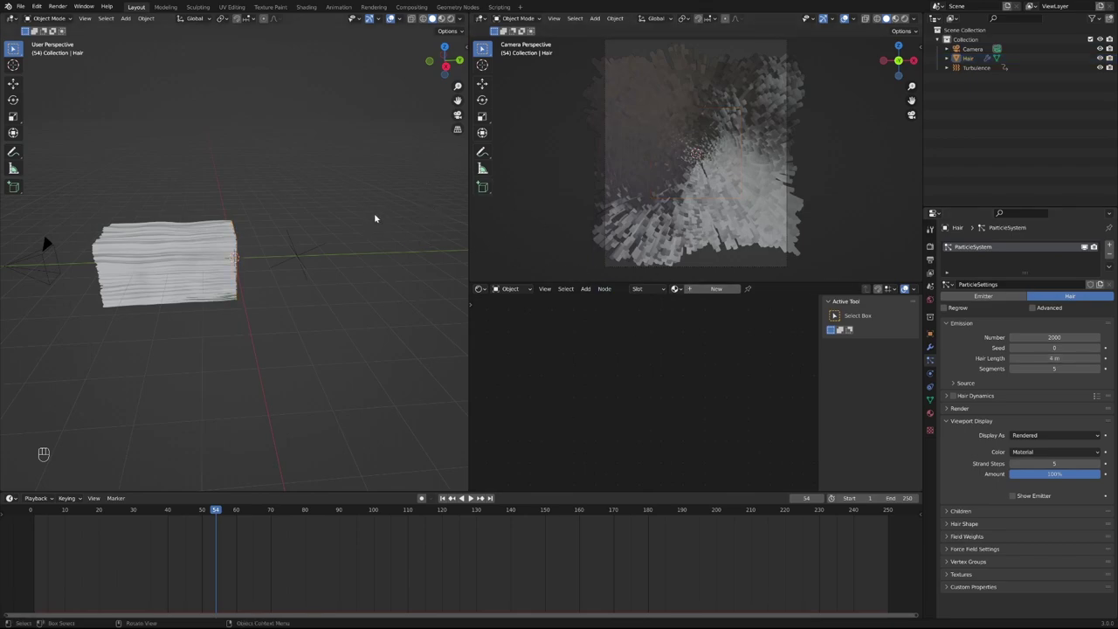
Set Hair Length to 1 m, preview the thinner swirling strands, and rewind to frame 0
key(space)
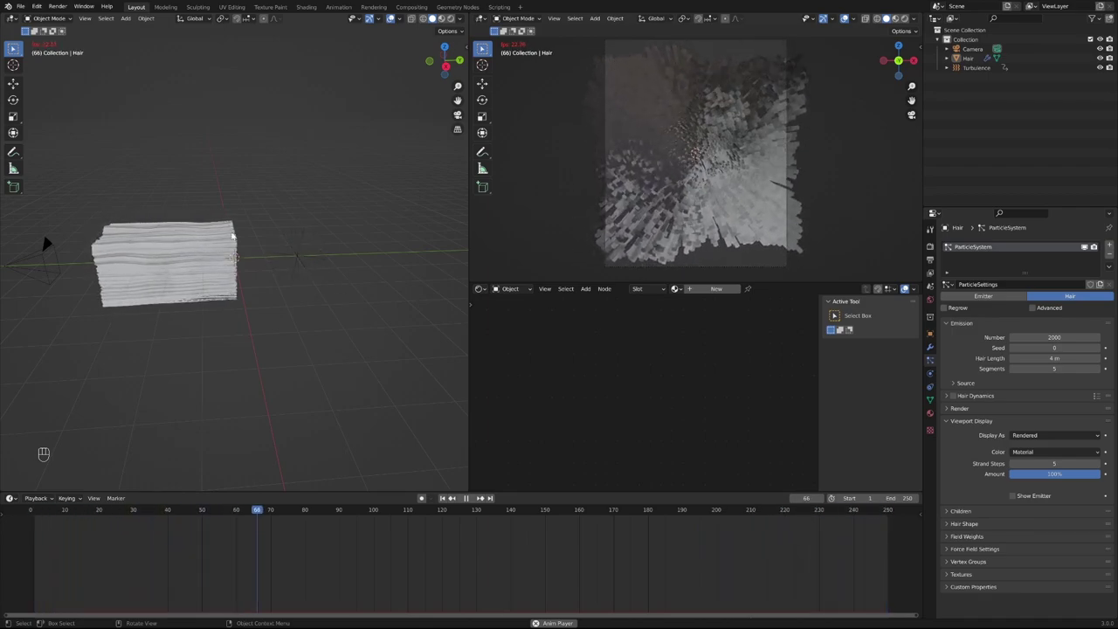
key(space)
click(1041, 358)
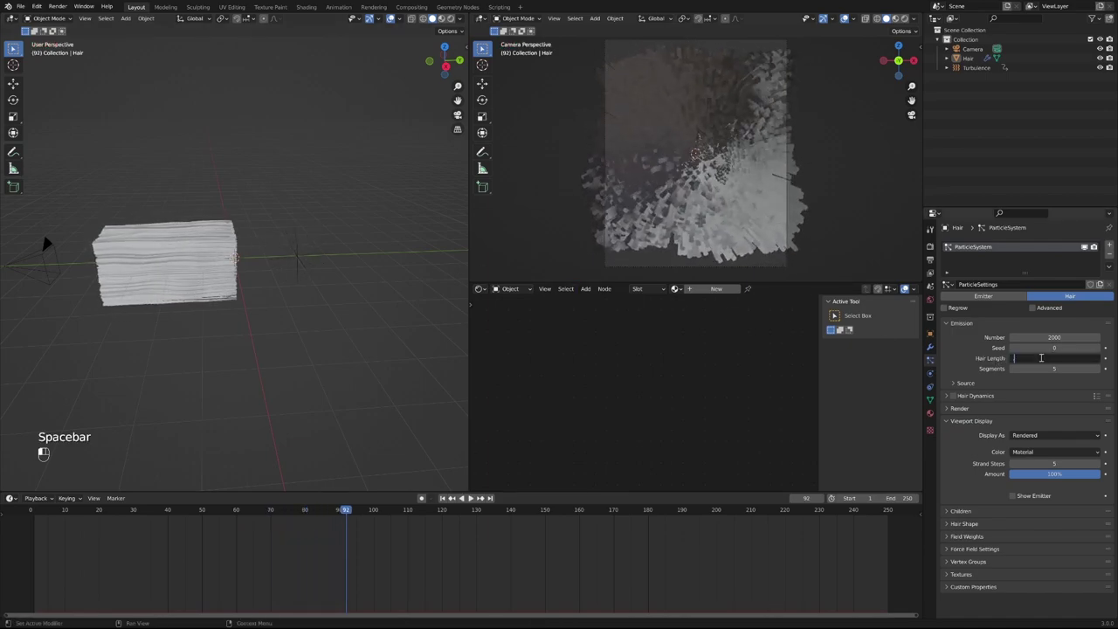
text(1)
key(Return)
key(space)
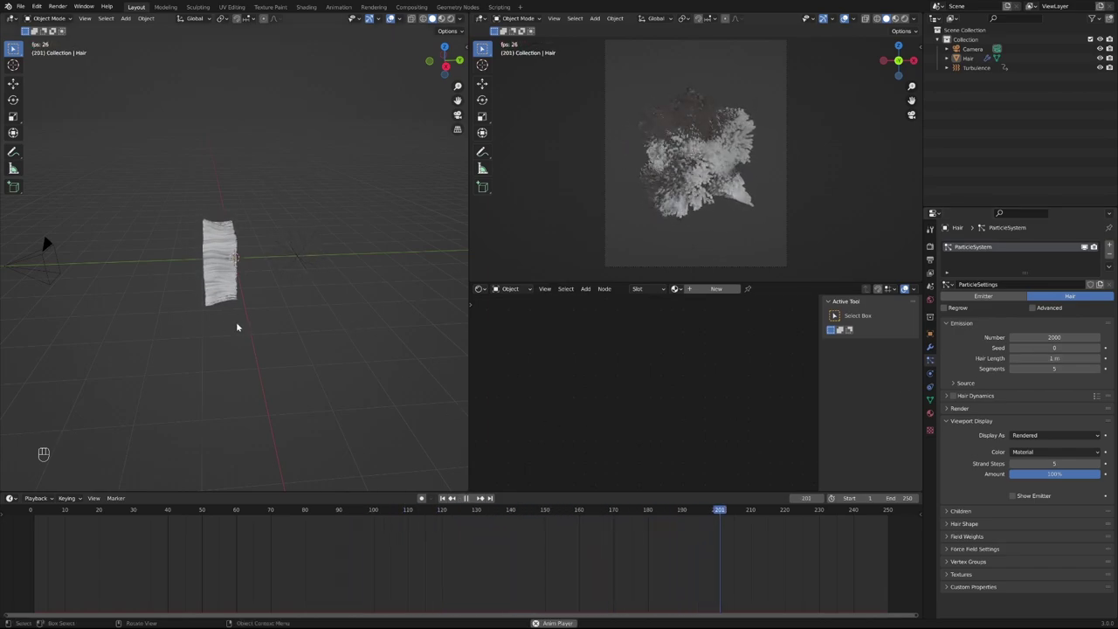
key(space)
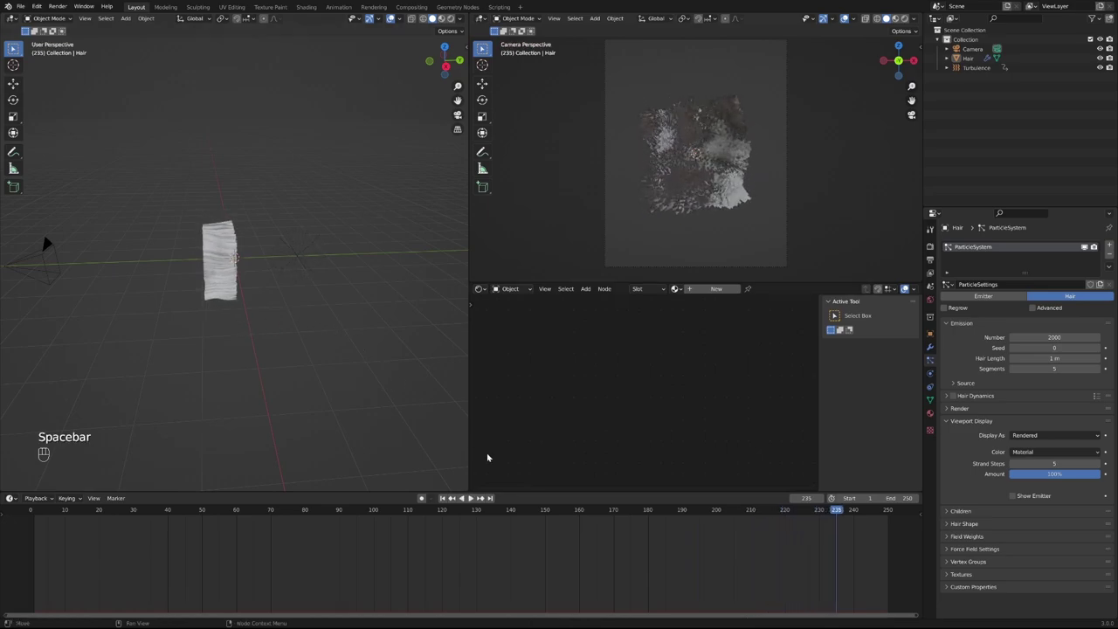
click(33, 518)
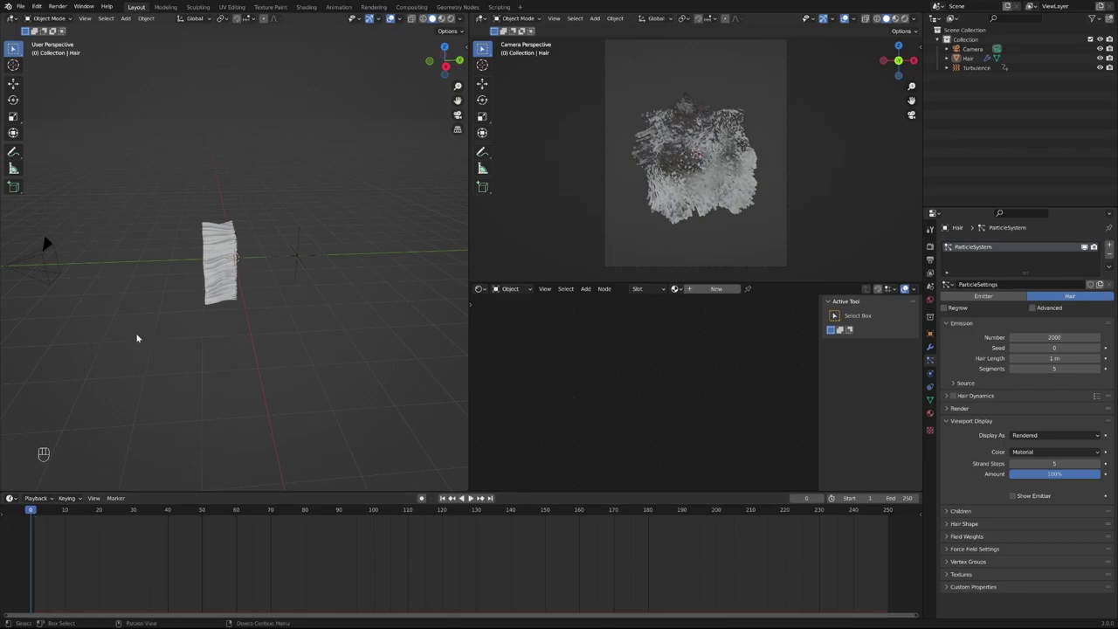
Select the camera and set its focal length to 120 mm, previewing the tighter framing
click(47, 281)
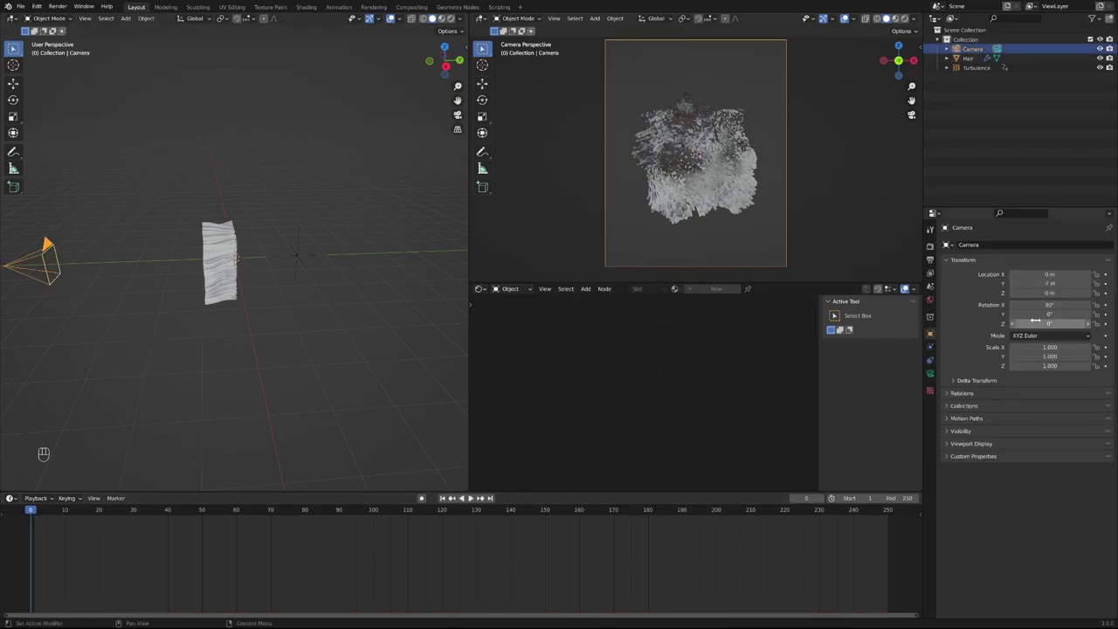
click(930, 374)
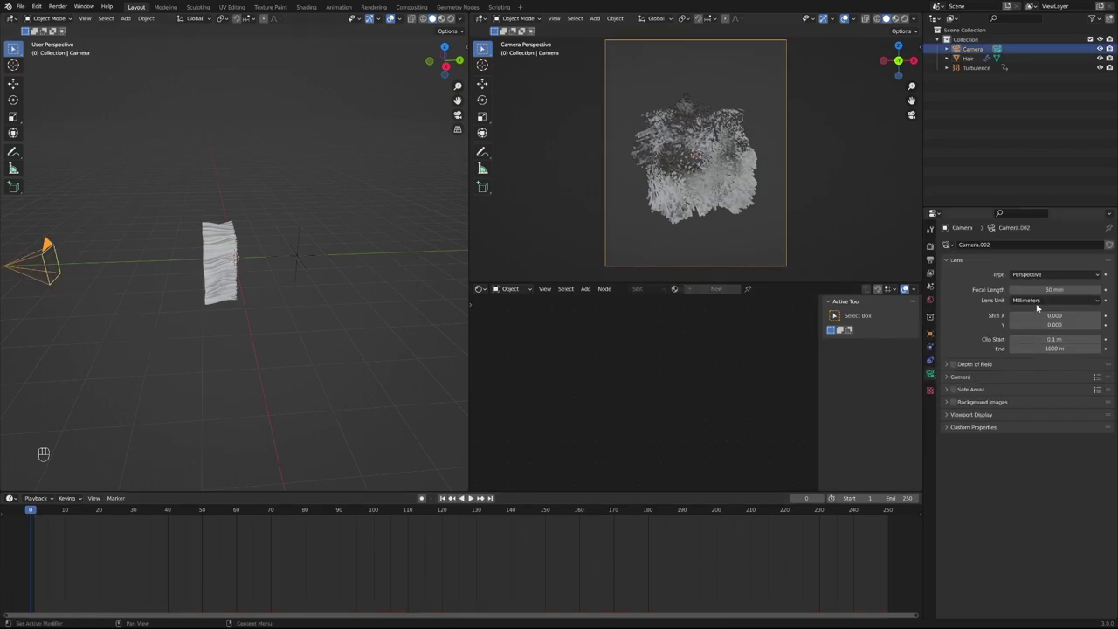
drag(1053, 289, 1099, 290)
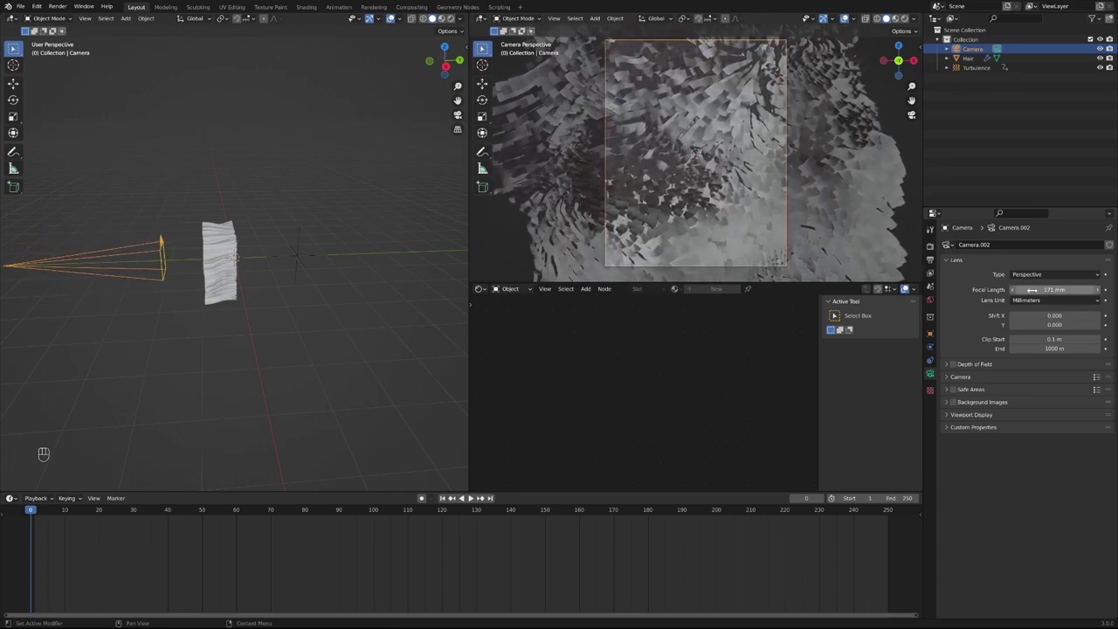
click(1032, 290)
text(100)
key(Return)
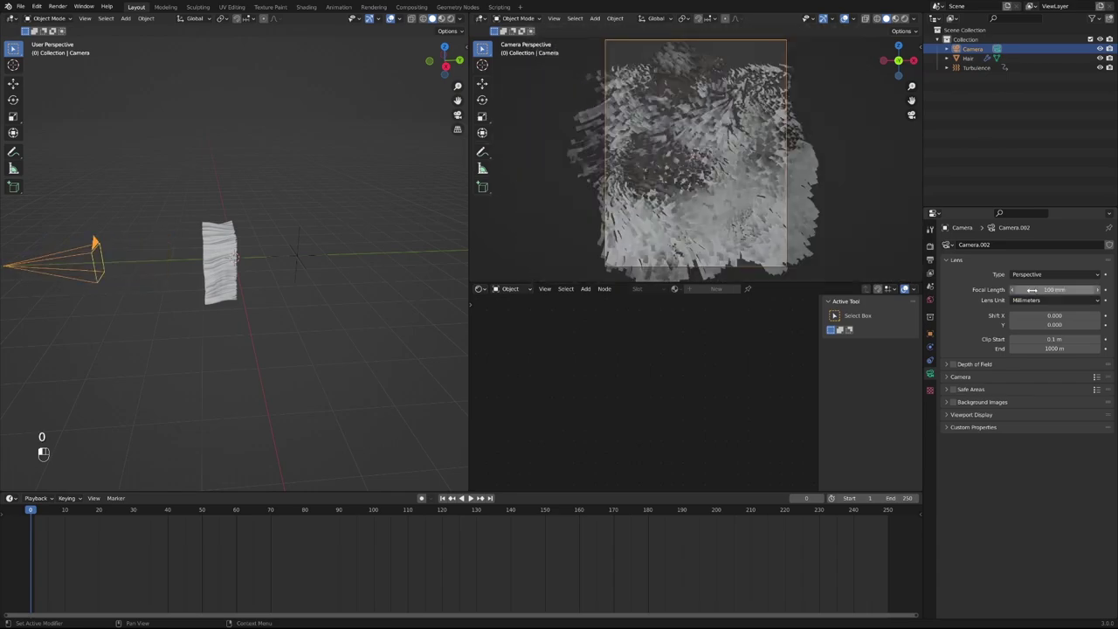
key(space)
key(space)
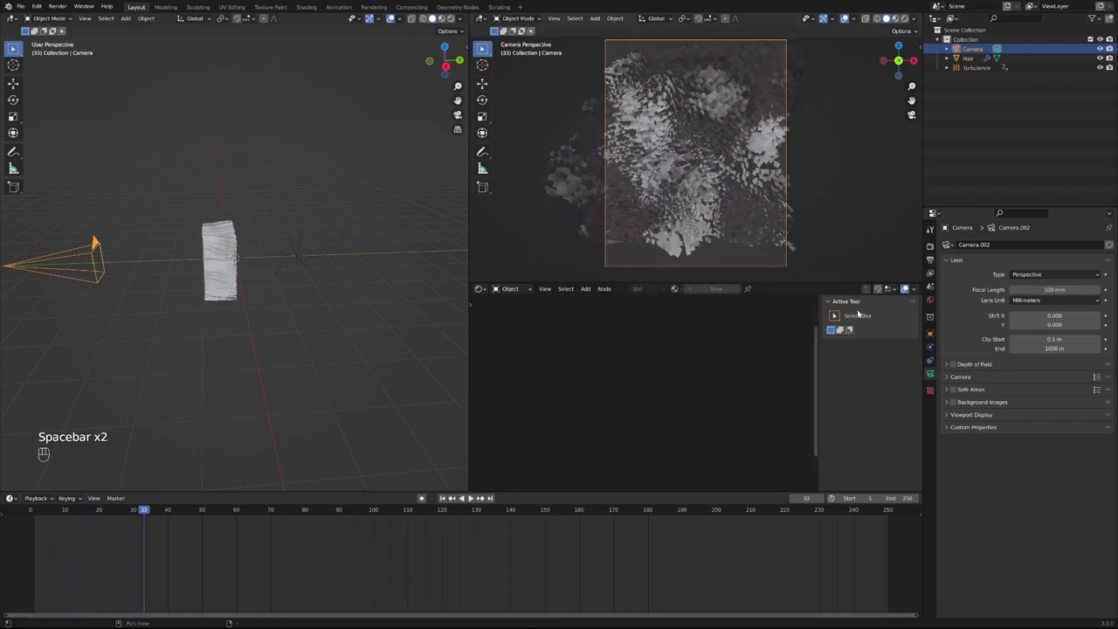
click(1044, 290)
key(Return)
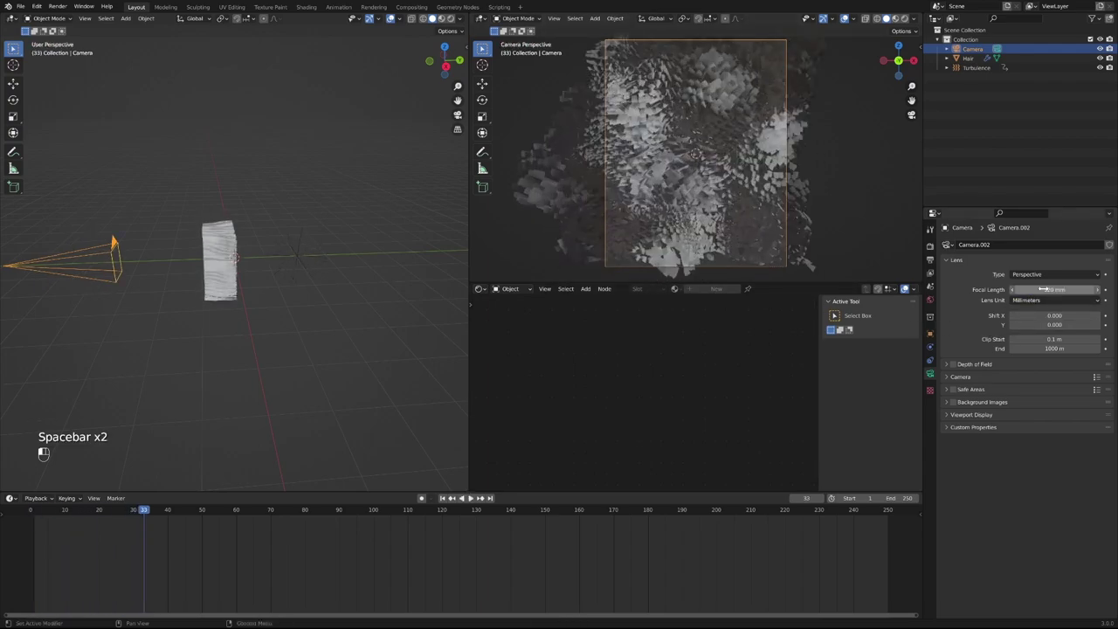
key(space)
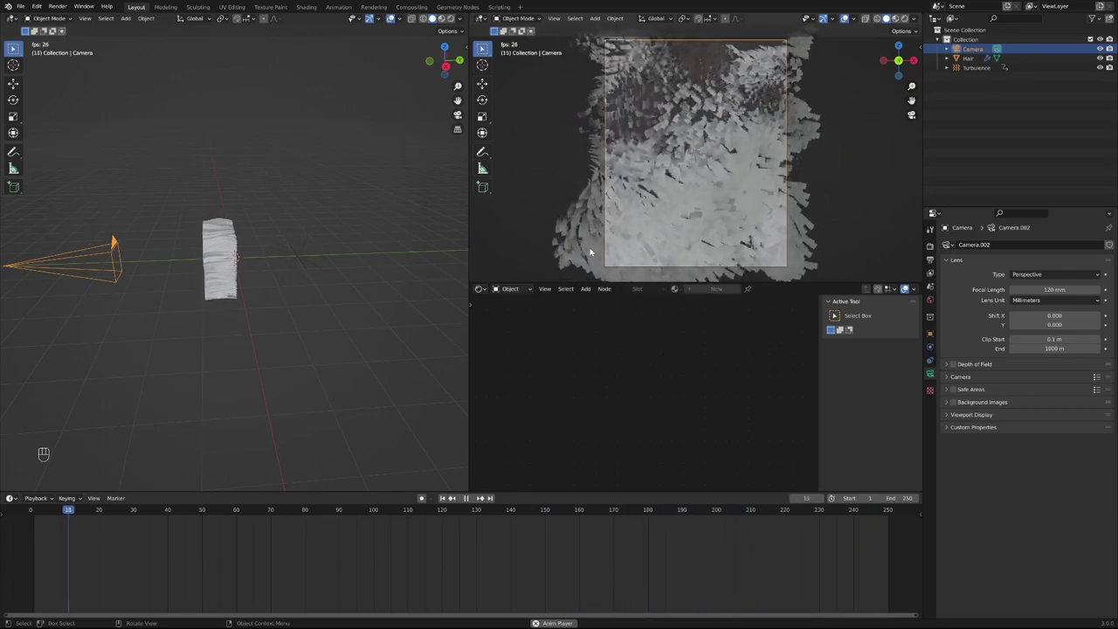
Change the camera view's shading mode from the Z pie menu, then stop playback
key(z)
click(680, 101)
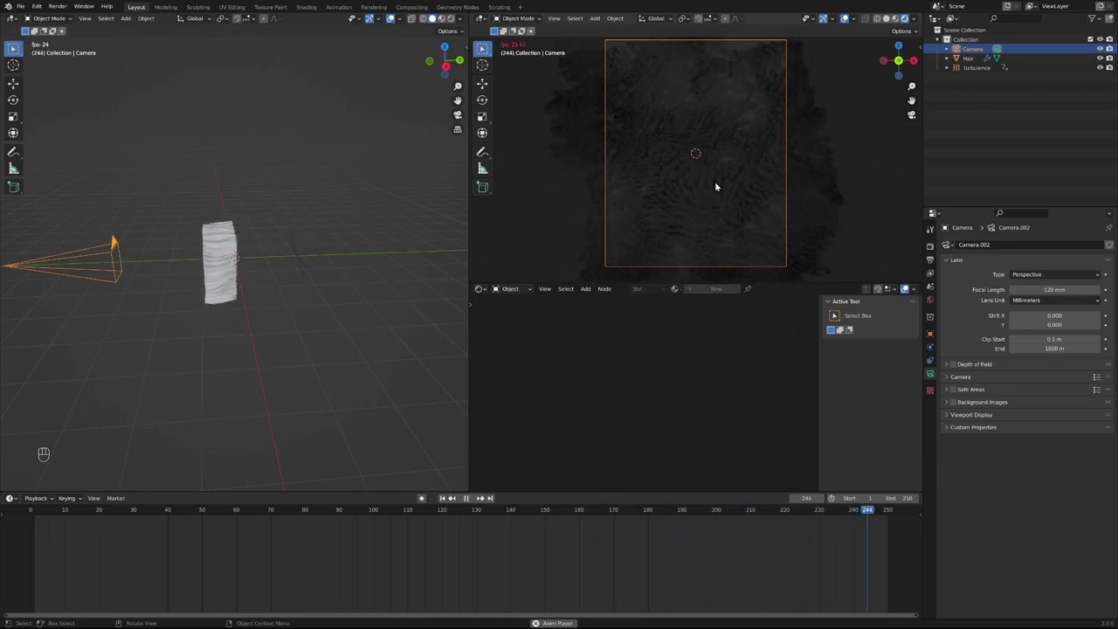
key(space)
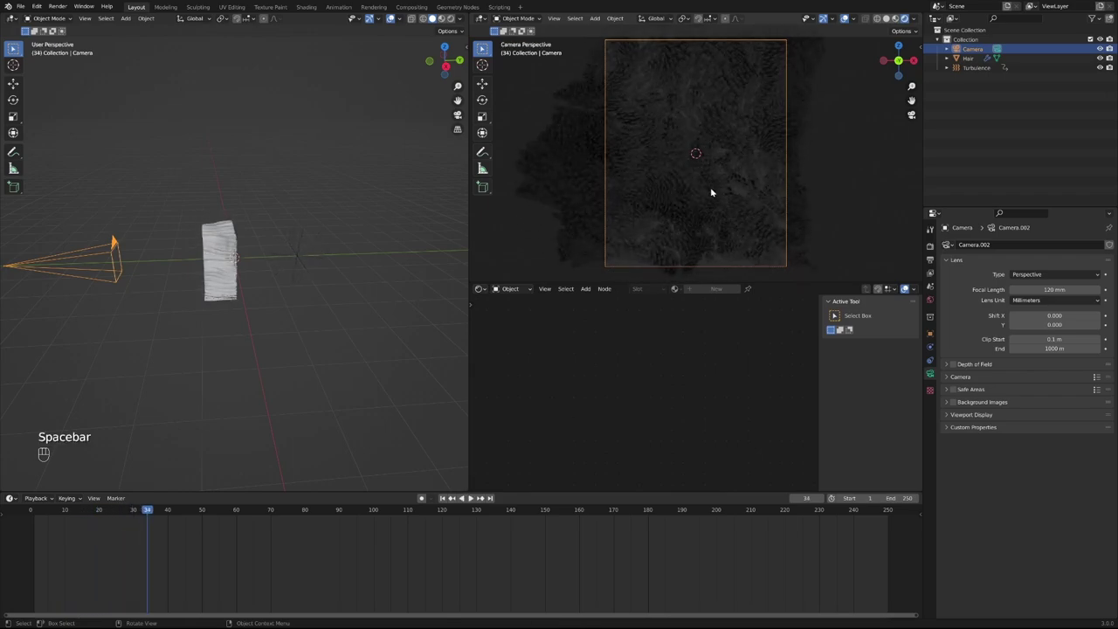
Set the World background colour to black, then select the Hair object
click(930, 301)
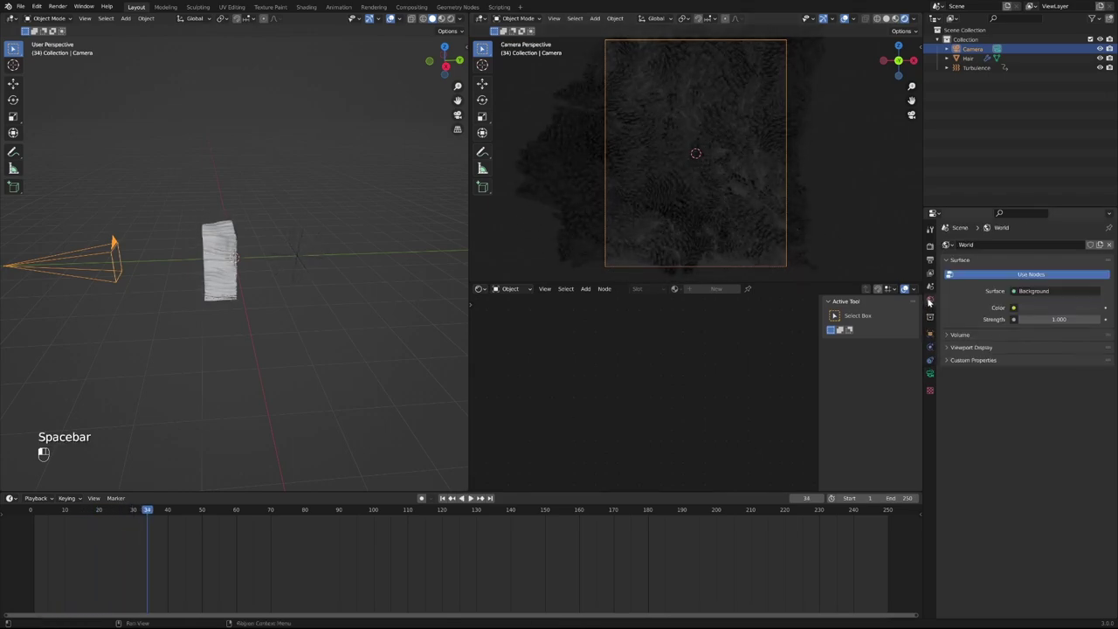
click(1015, 308)
key(Escape)
click(1031, 311)
click(1062, 309)
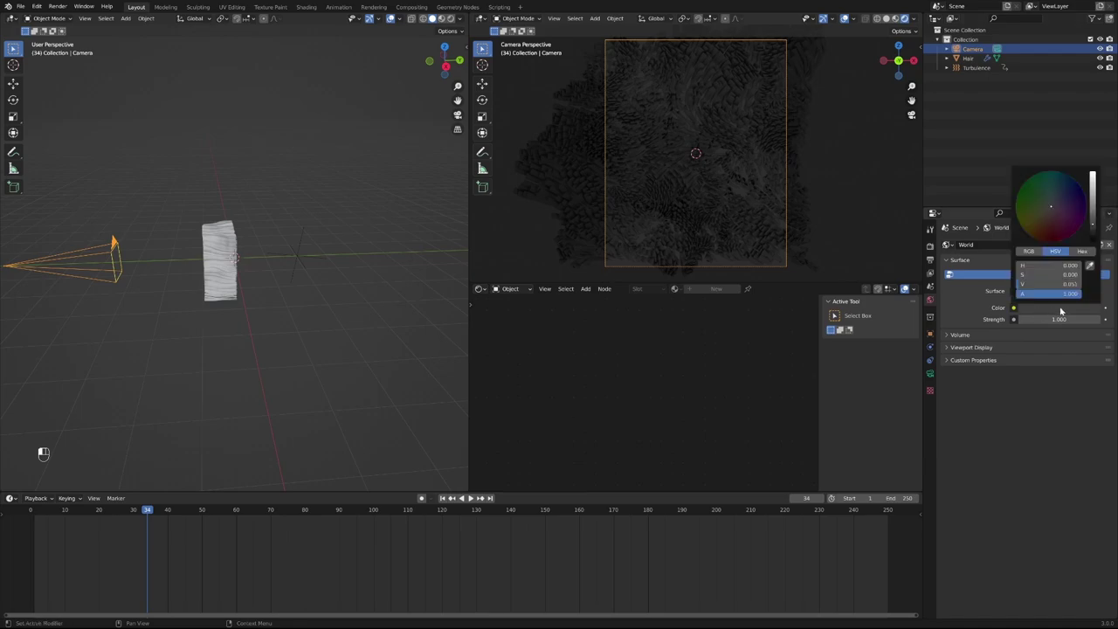
click(1091, 237)
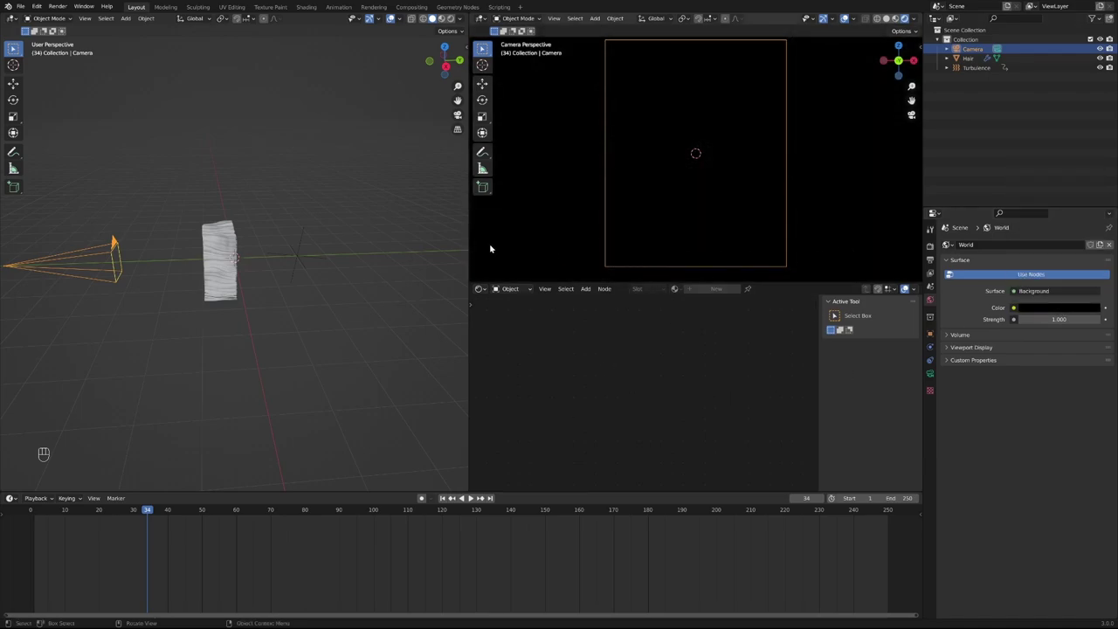
click(304, 339)
click(218, 275)
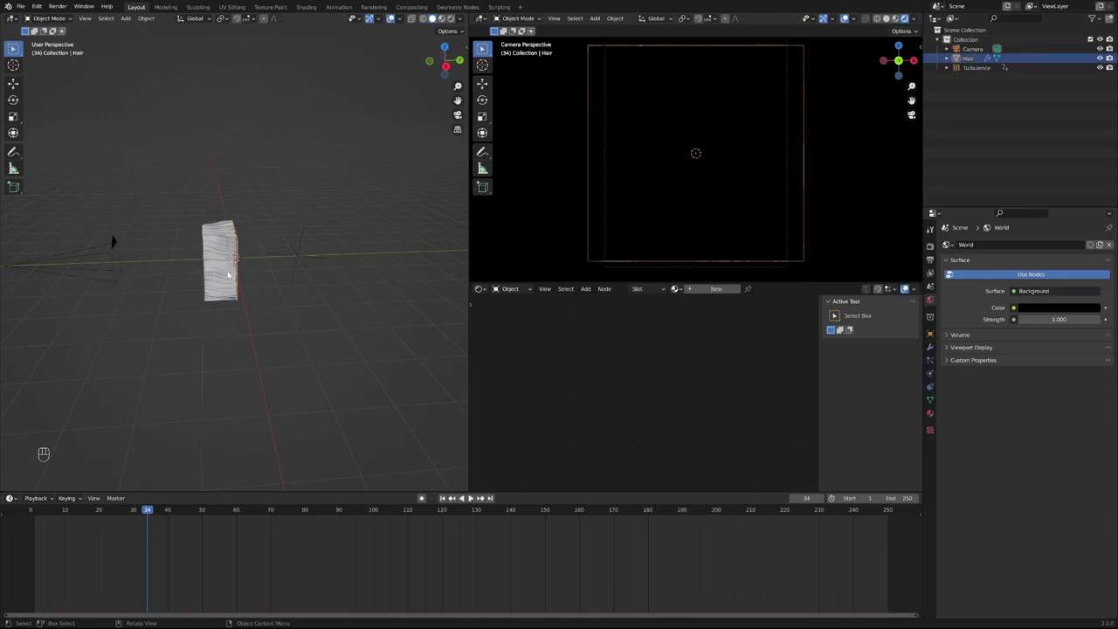
Assign a material to the hair and name it 'Hair Material'
click(678, 289)
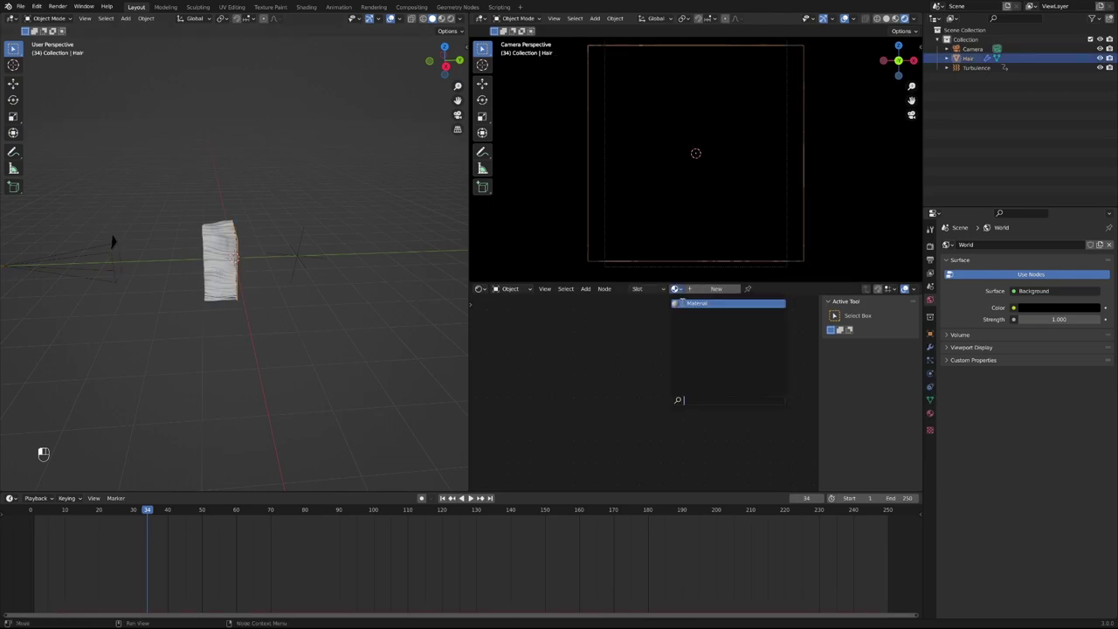
click(683, 303)
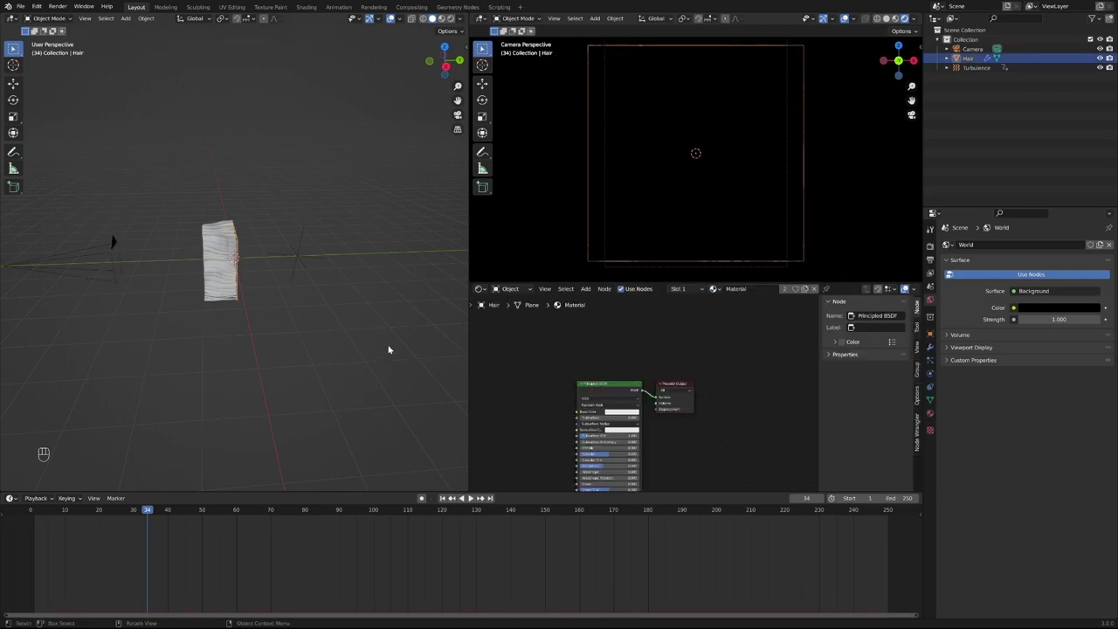
middle_drag(610, 350, 647, 315)
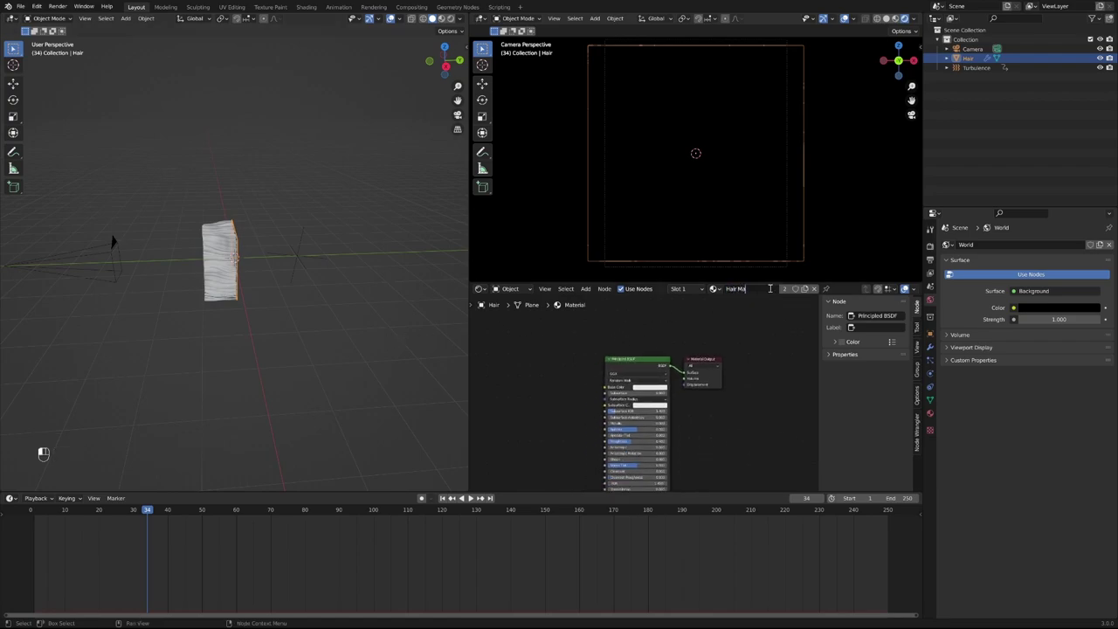
text(l)
key(Return)
key(space)
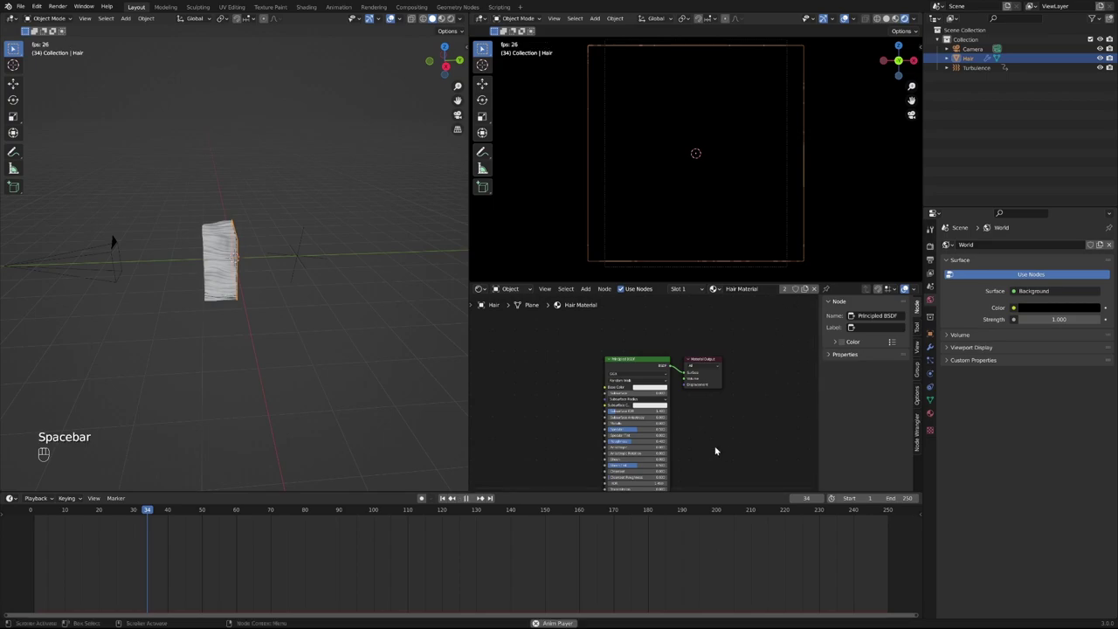
key(space)
Enlarge the shader editor and frame the Principled BSDF and Material Output nodes
middle_drag(711, 425, 732, 390)
scroll(740, 391, down, 1)
drag(676, 327, 632, 327)
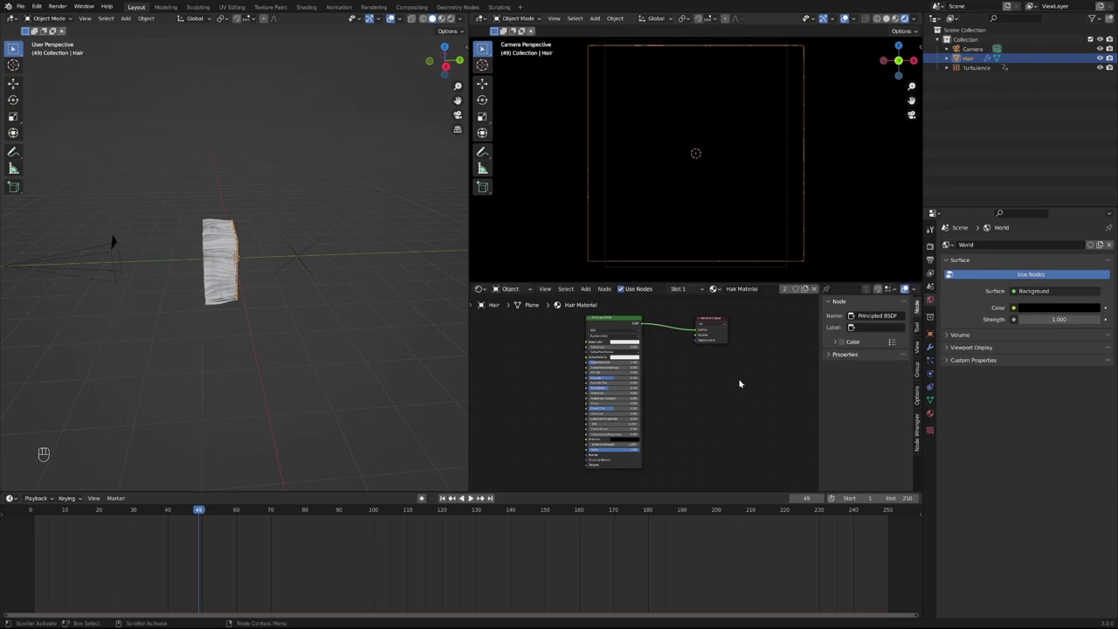
middle_drag(726, 379, 727, 409)
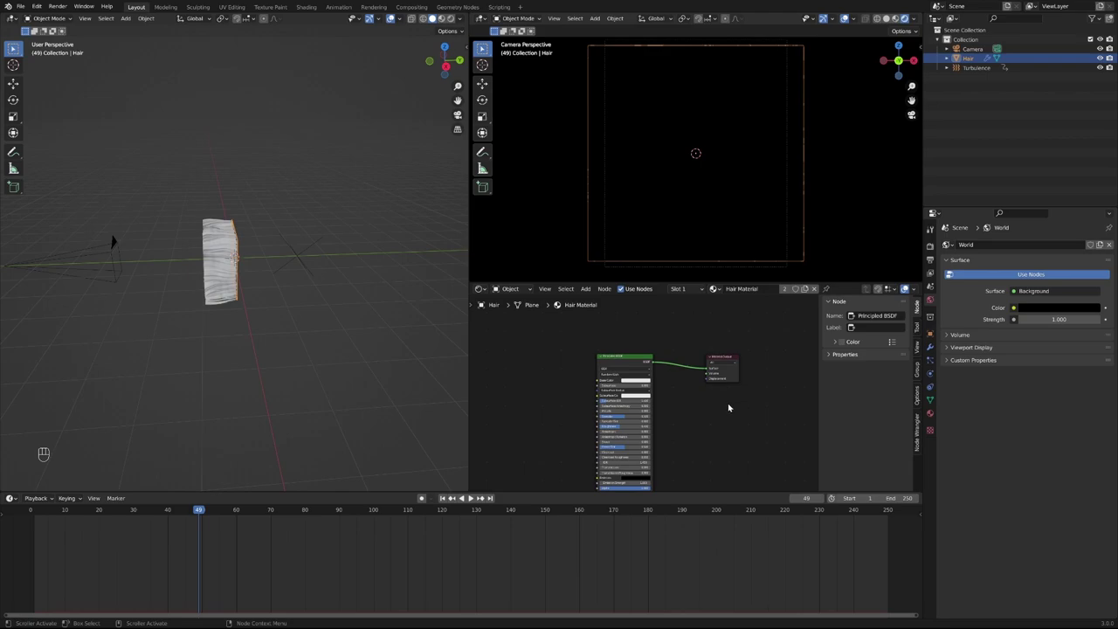
scroll(699, 409, up, 2)
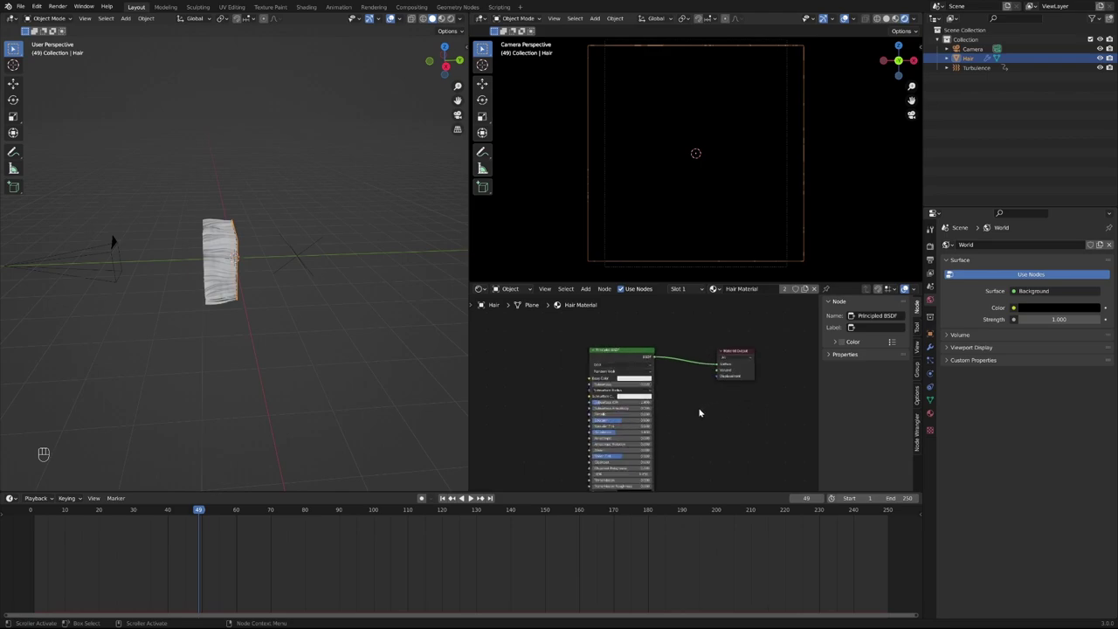
middle_drag(706, 421, 722, 380)
click(607, 287)
drag(612, 280, 629, 186)
scroll(755, 374, up, 1)
middle_drag(742, 345, 712, 382)
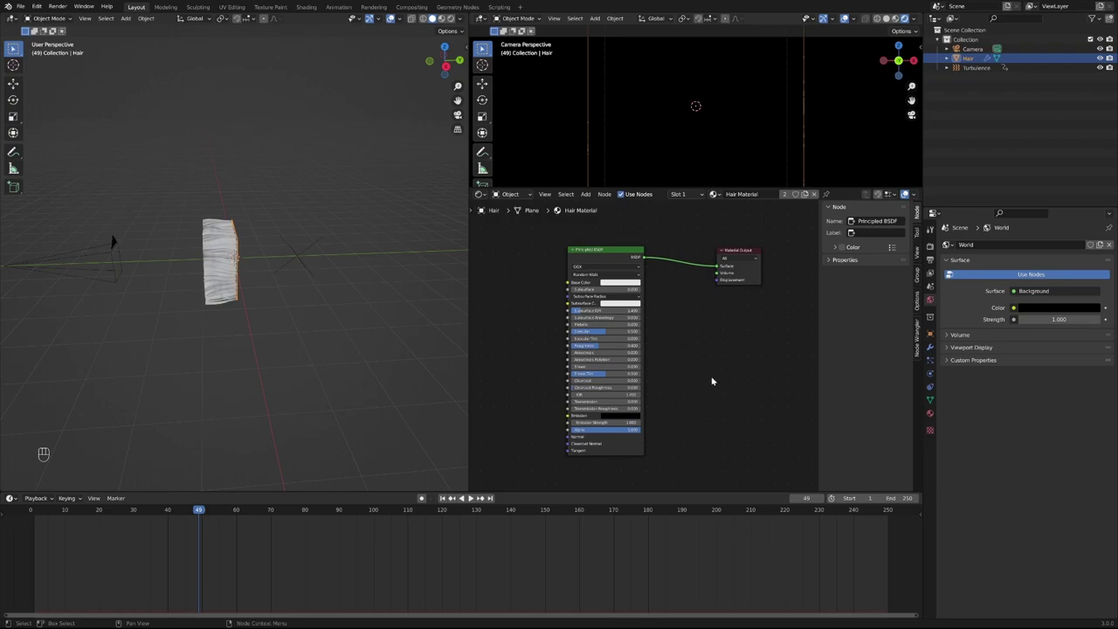
drag(629, 250, 572, 251)
Insert a Mix Shader into the link between Principled BSDF and Material Output
key(shift+a)
click(664, 291)
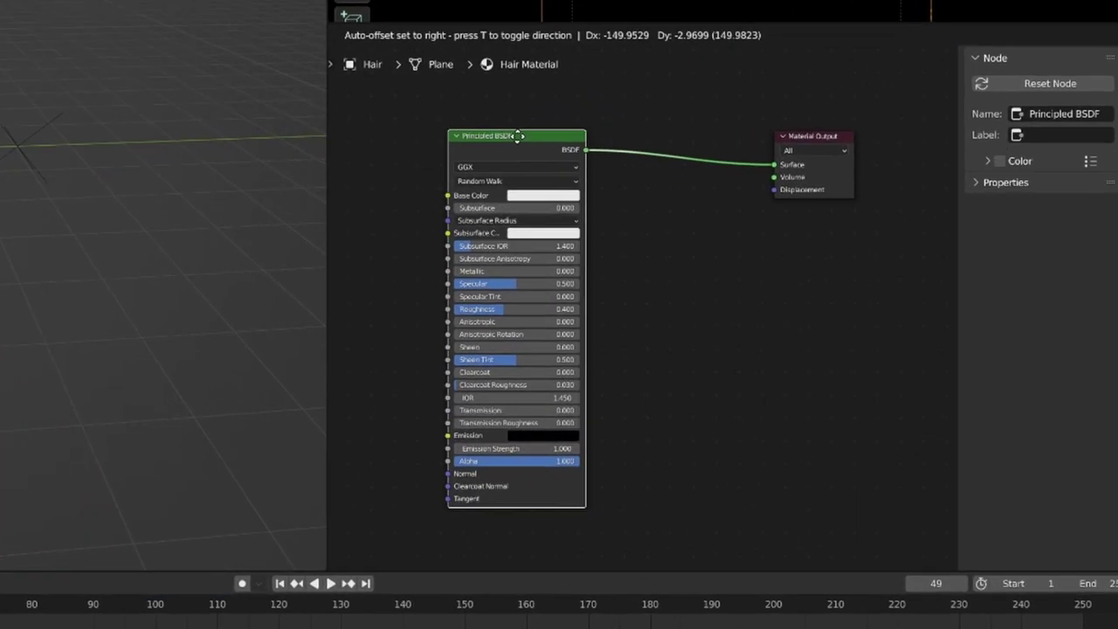
text(mix)
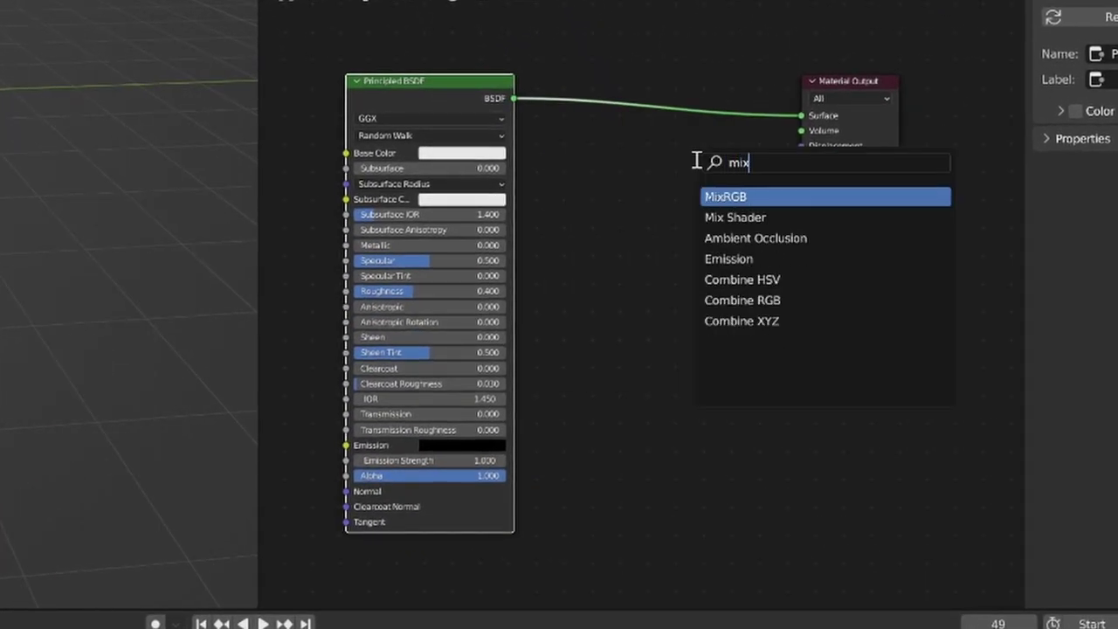
key(Down)
key(Return)
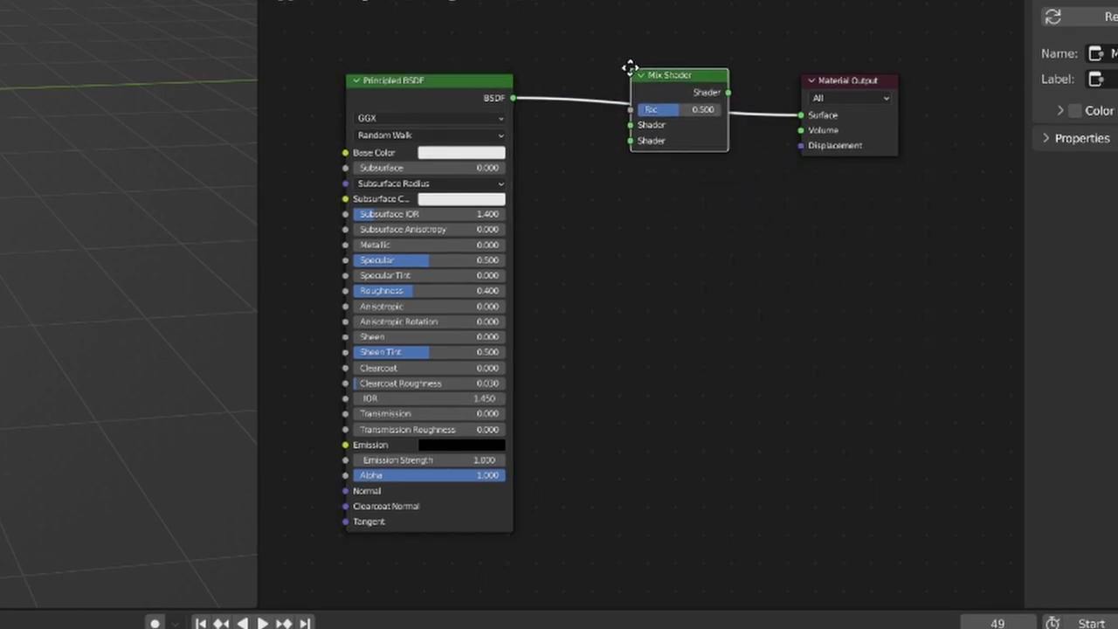
click(635, 69)
Add an Emission node to feed the Mix Shader's second Shader input
key(shift+a)
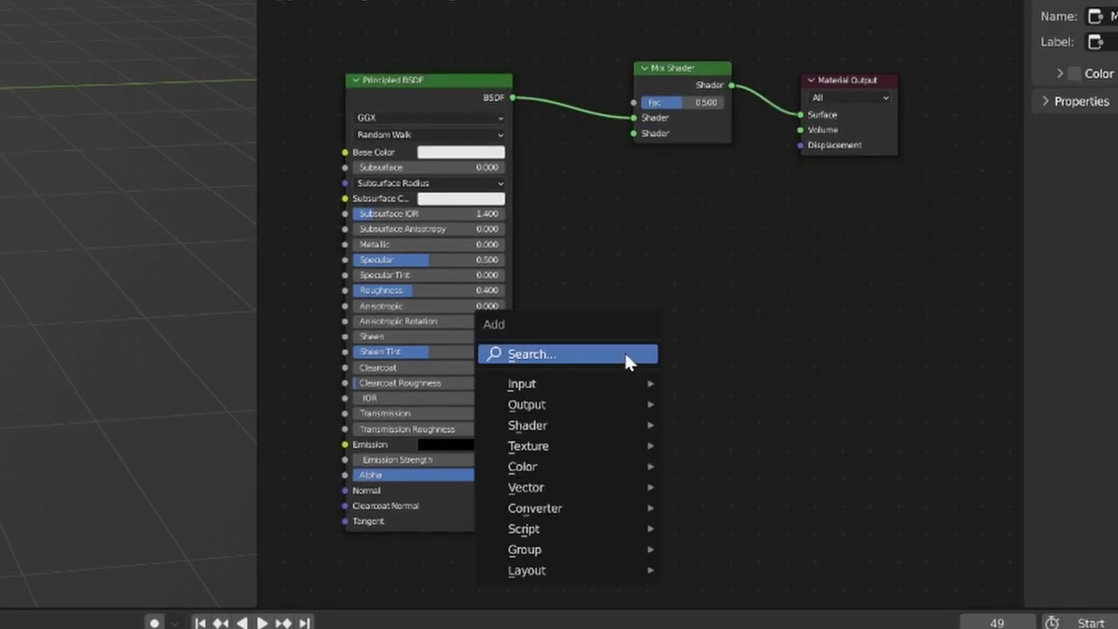
click(629, 362)
text(em)
key(Return)
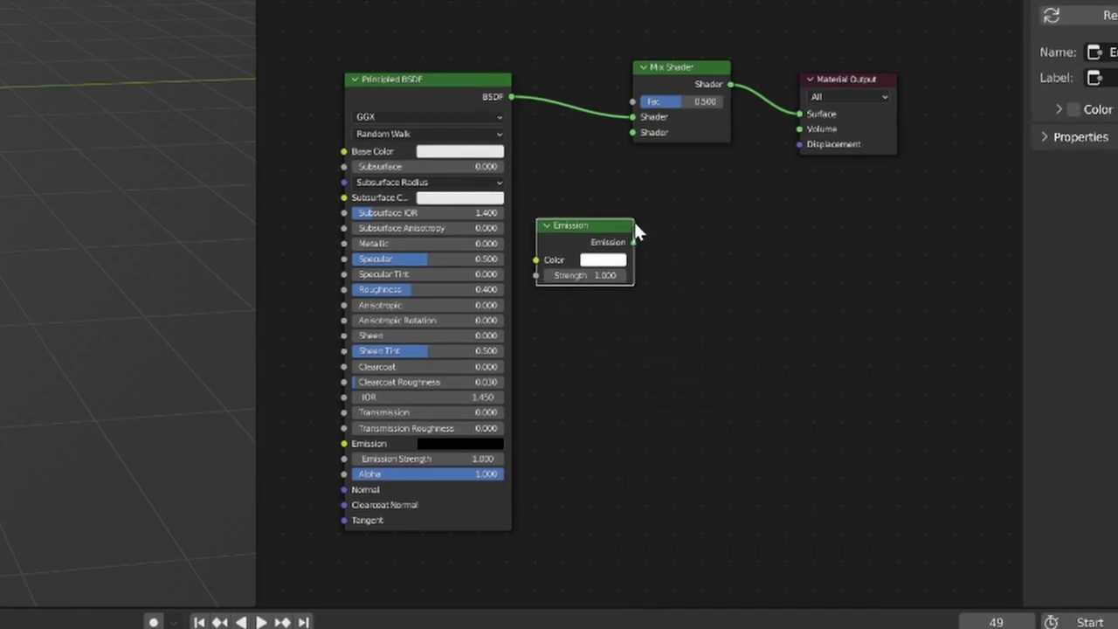
click(707, 373)
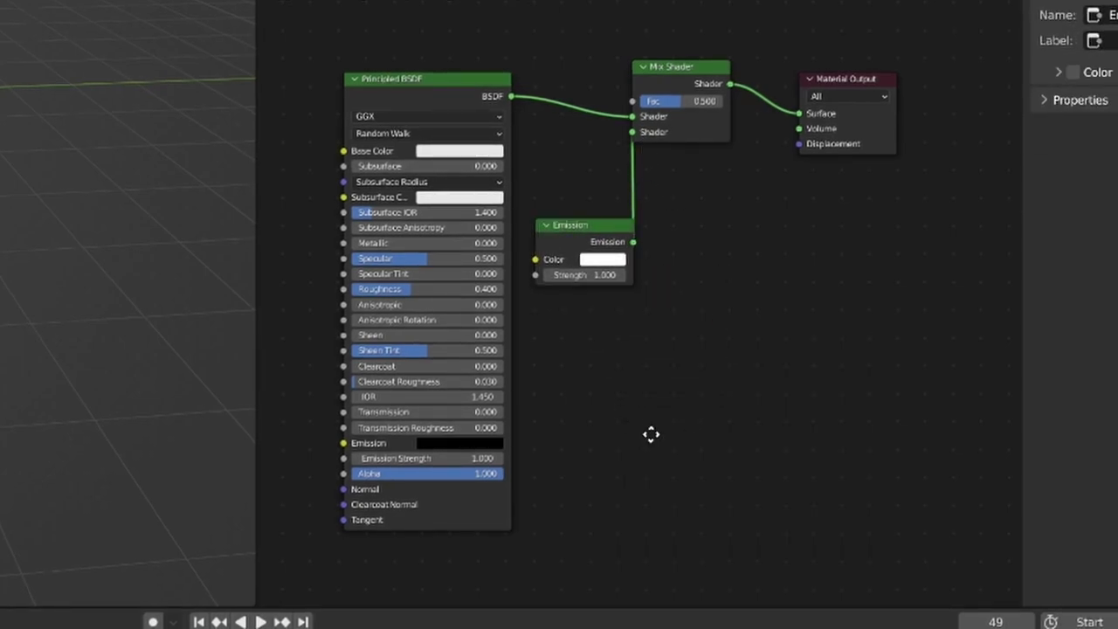
middle_drag(649, 442, 718, 290)
Add a ColorRamp node below the Principled BSDF and reposition the Emission node
key(shift+a)
text(co)
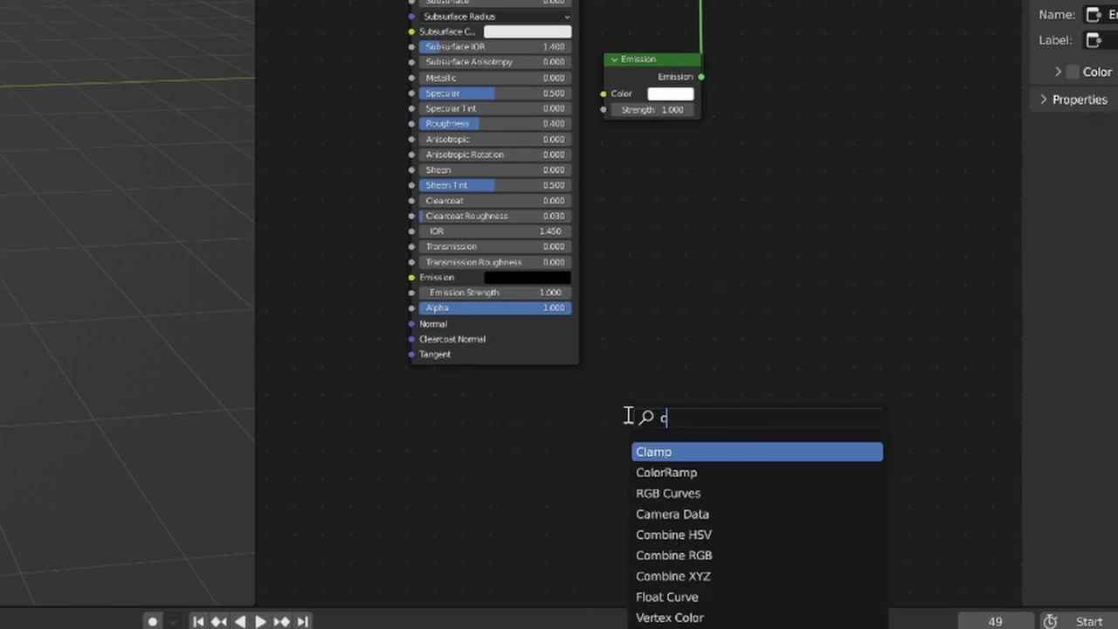
key(Return)
click(411, 388)
drag(641, 59, 590, 424)
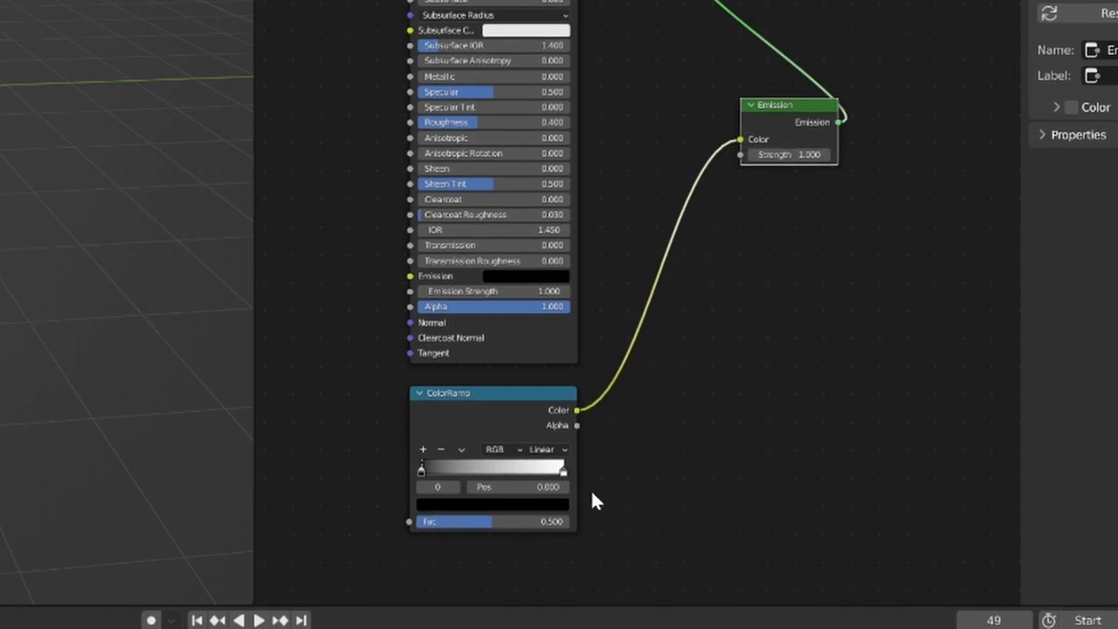
Set the ColorRamp's first stop to cyan and its second stop to purple
click(453, 505)
drag(471, 469, 525, 440)
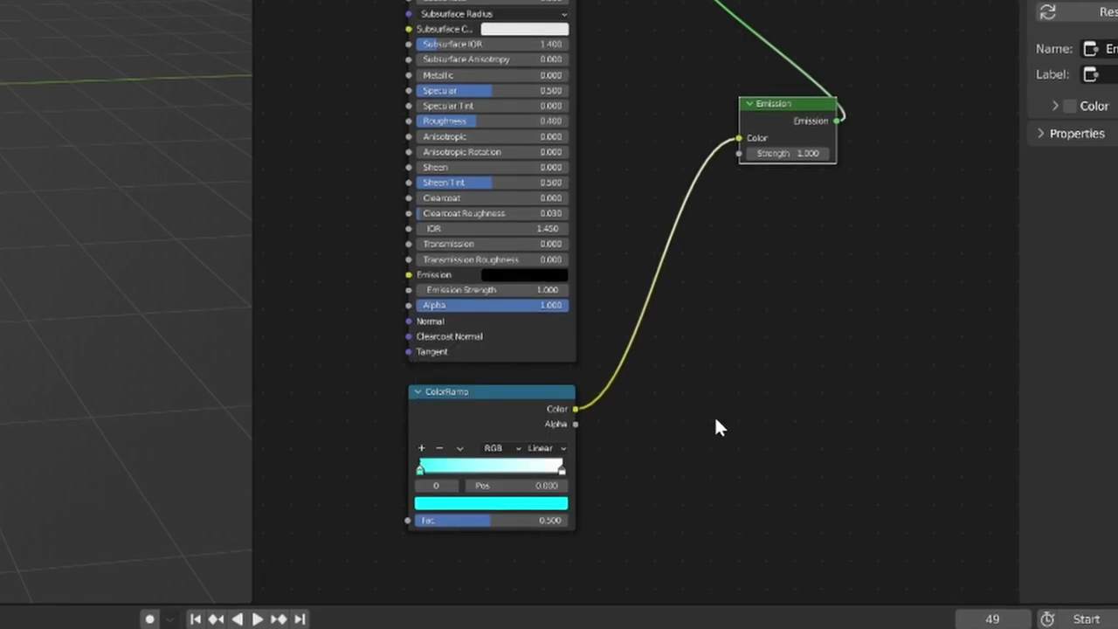
click(562, 469)
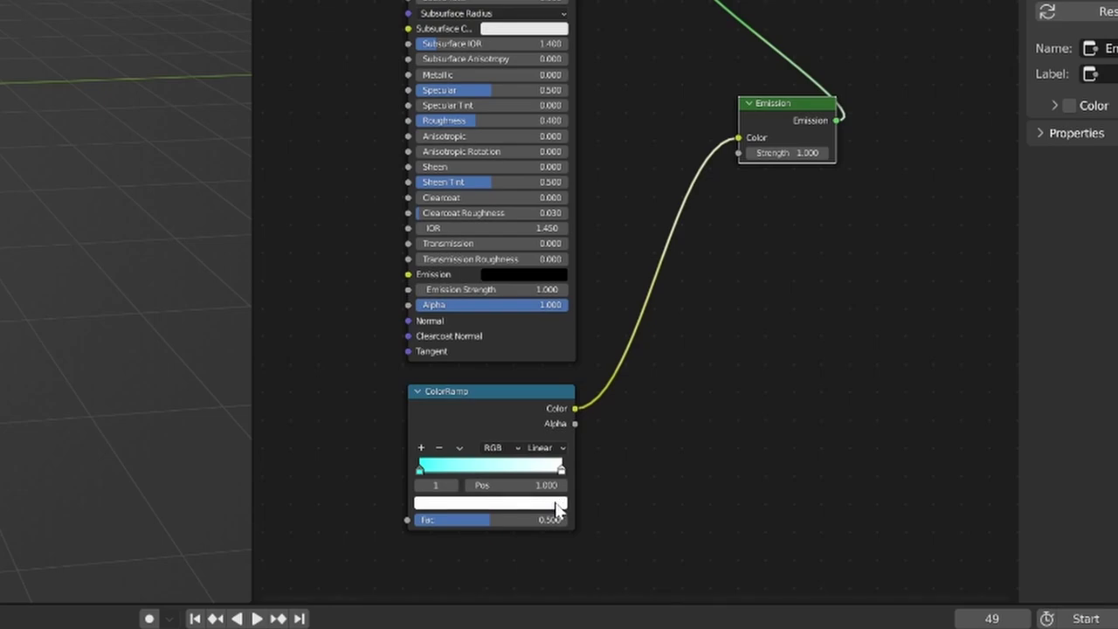
click(557, 505)
drag(505, 323, 524, 369)
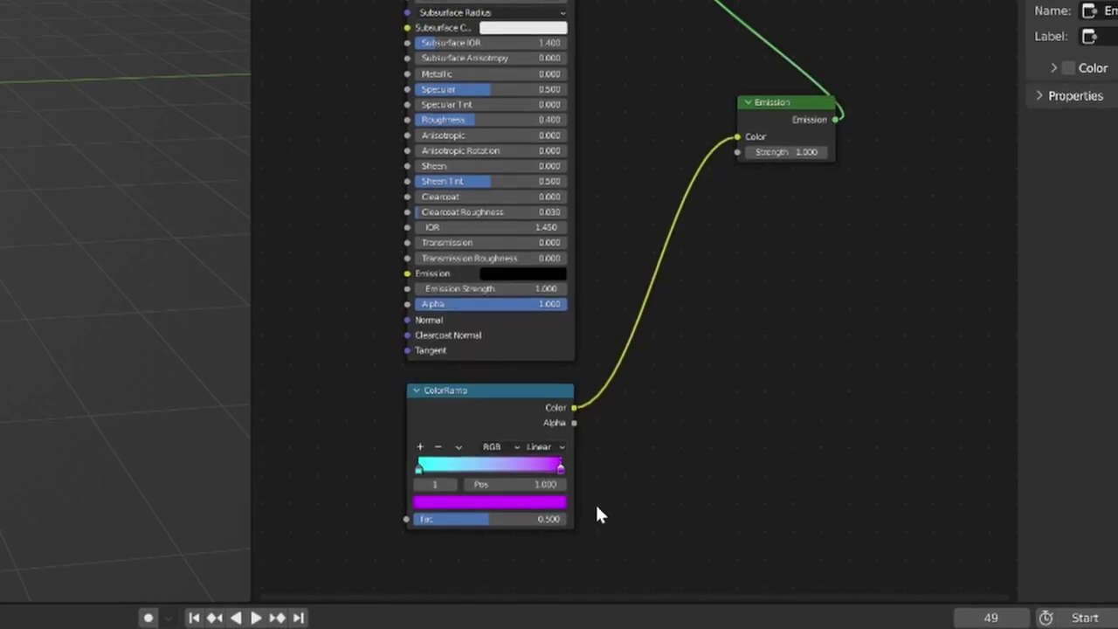
middle_drag(384, 477, 489, 500)
middle_drag(418, 425, 519, 565)
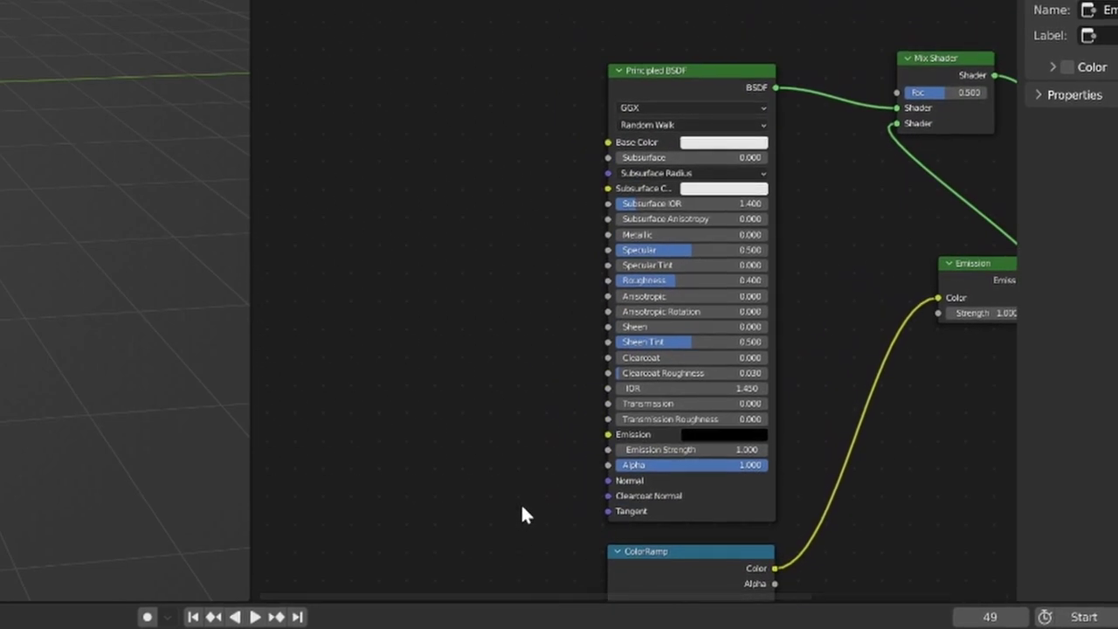
Add a second ColorRamp above the Principled BSDF and link its Color to the Mix Shader Fac
scroll(522, 514, down, 1)
key(shift+a)
text(color)
key(Return)
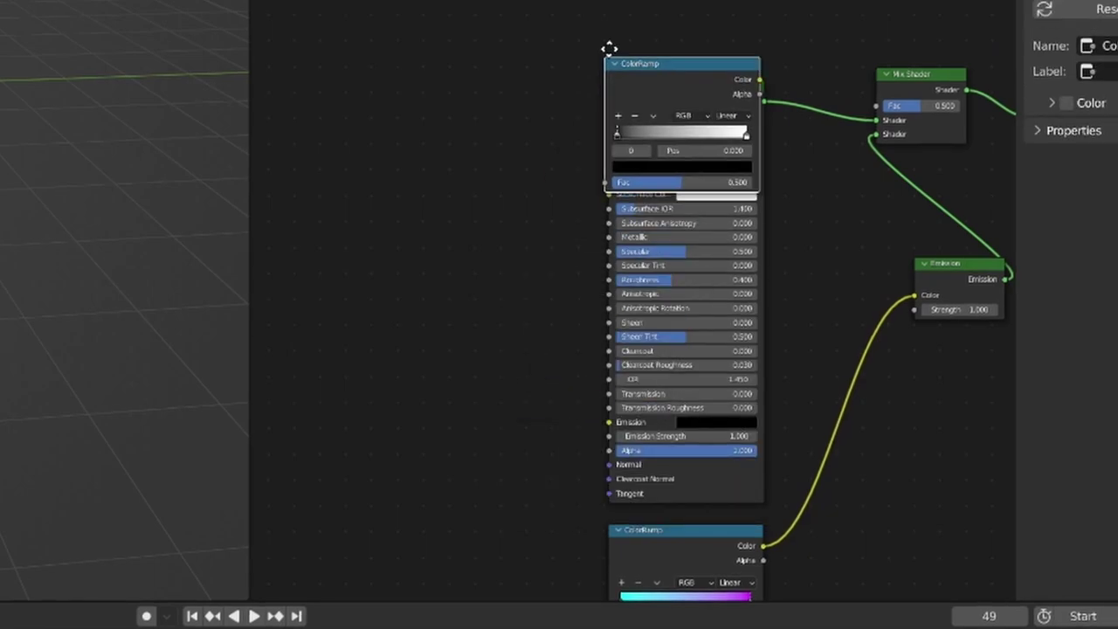
click(612, 42)
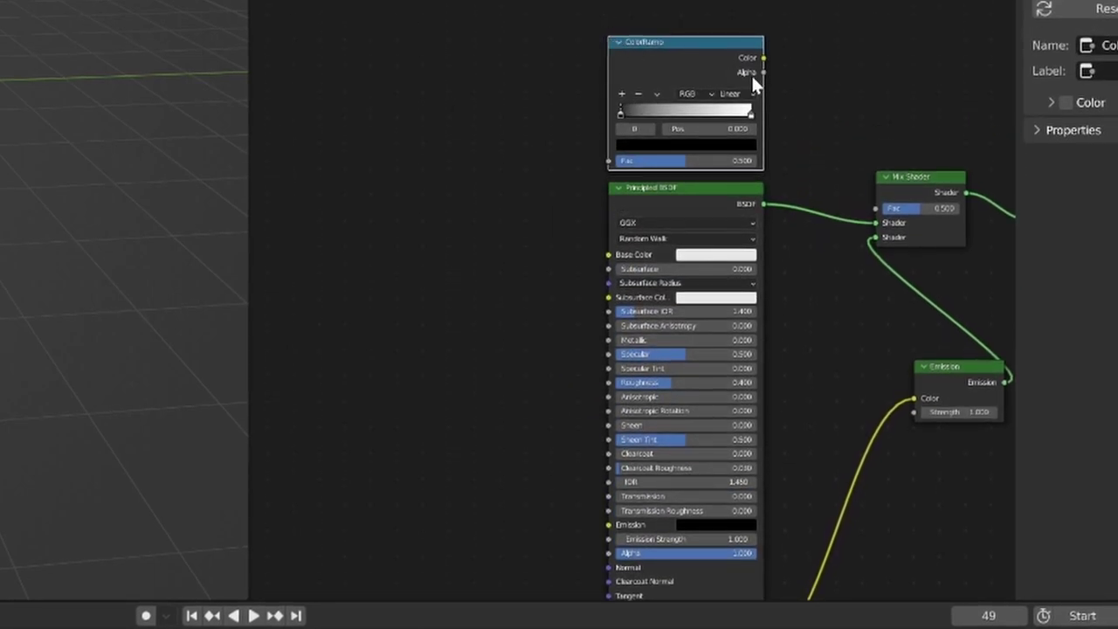
drag(763, 57, 875, 207)
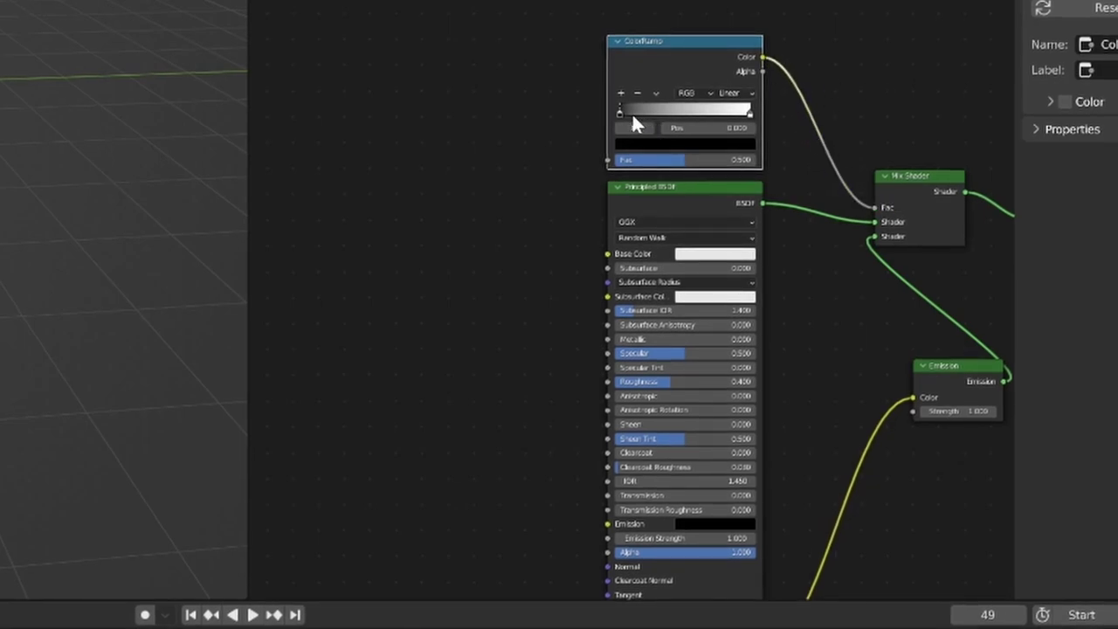
Set the ColorRamp to Constant interpolation with the white stop at 0.575 for a hard black-white step
drag(621, 111, 716, 114)
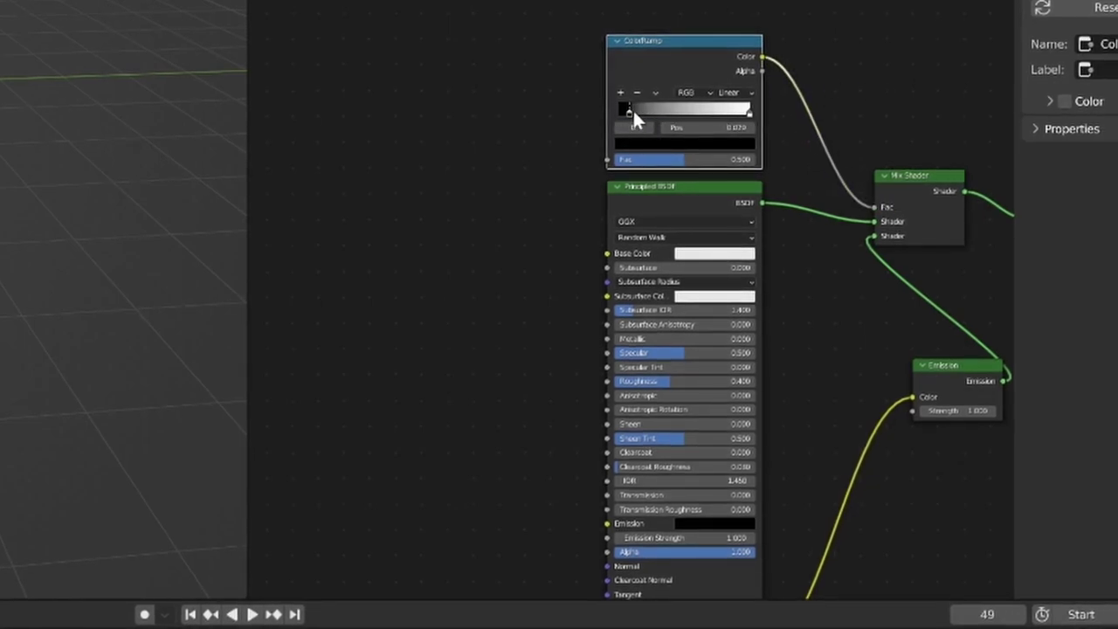
drag(634, 116, 630, 116)
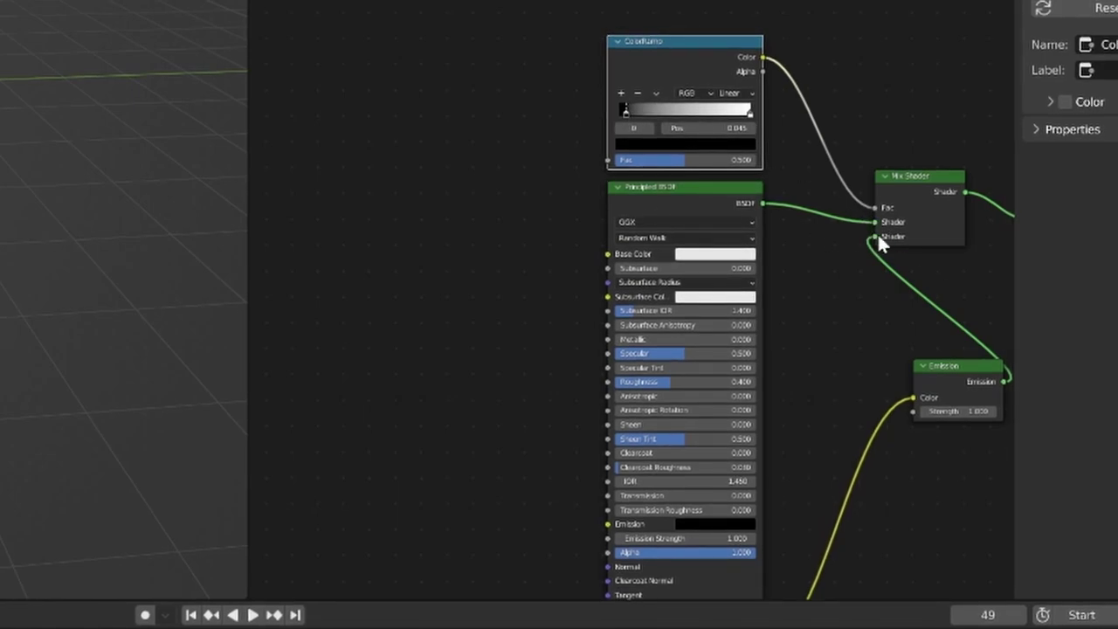
click(732, 94)
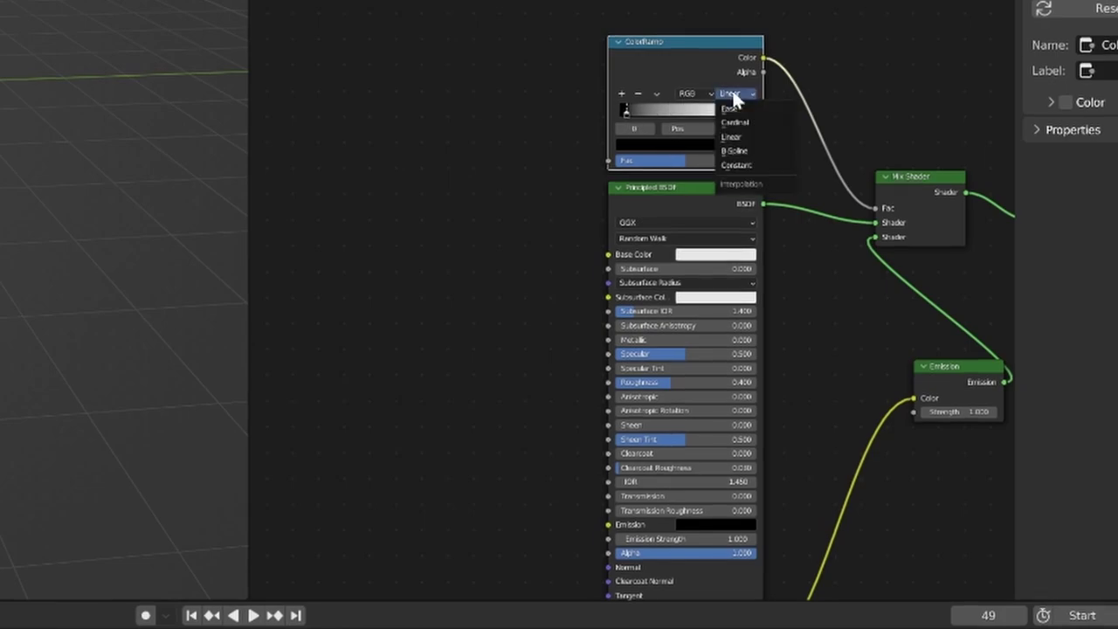
click(748, 164)
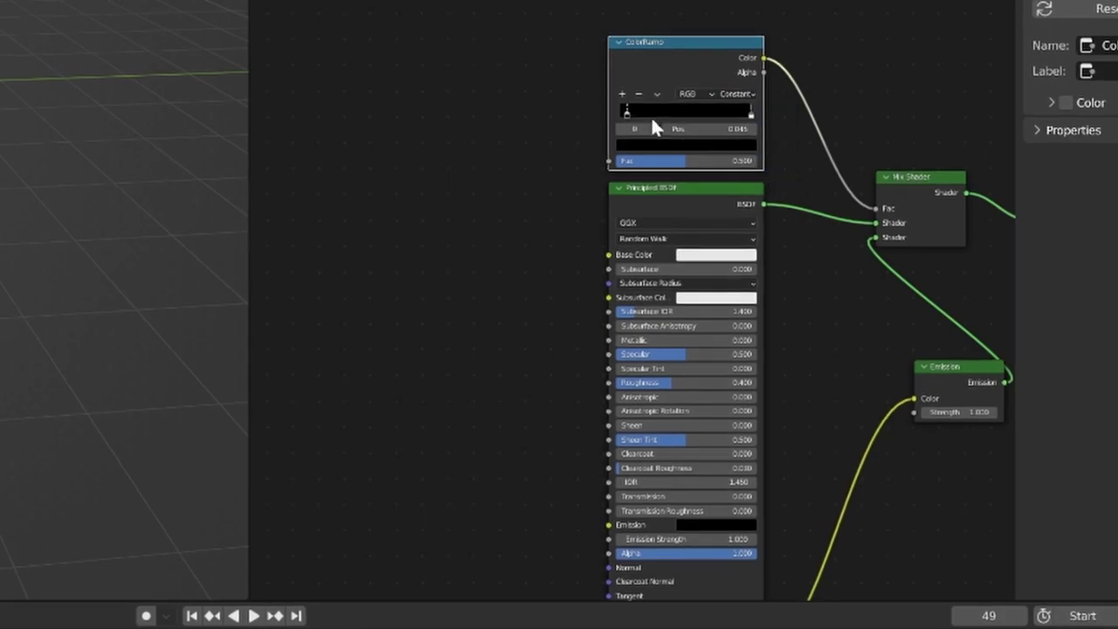
drag(749, 112, 622, 113)
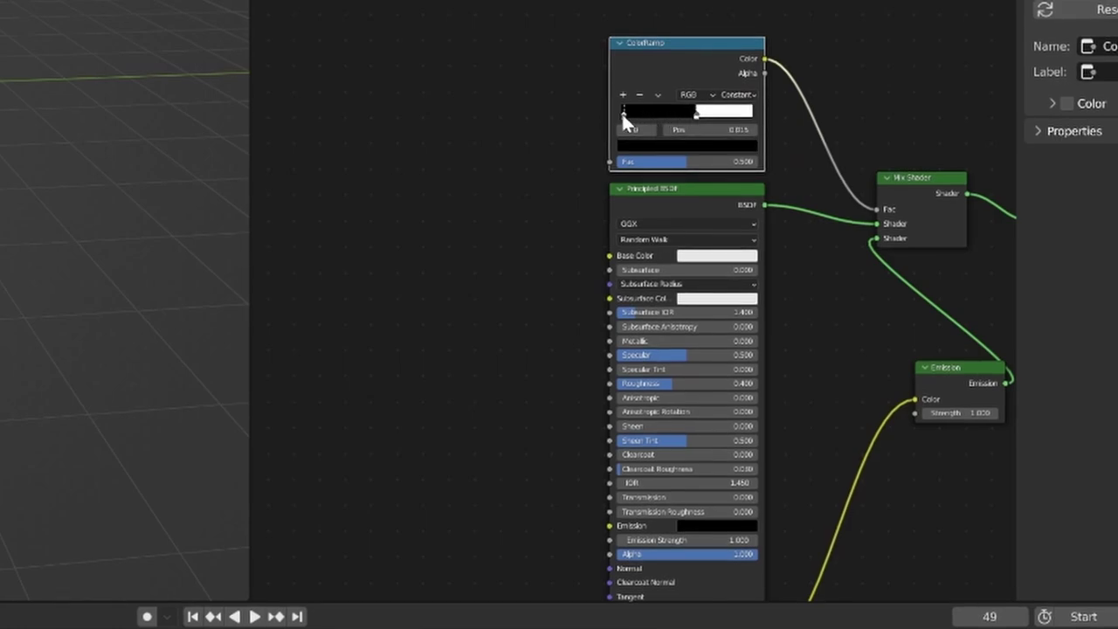
middle_drag(504, 294, 721, 262)
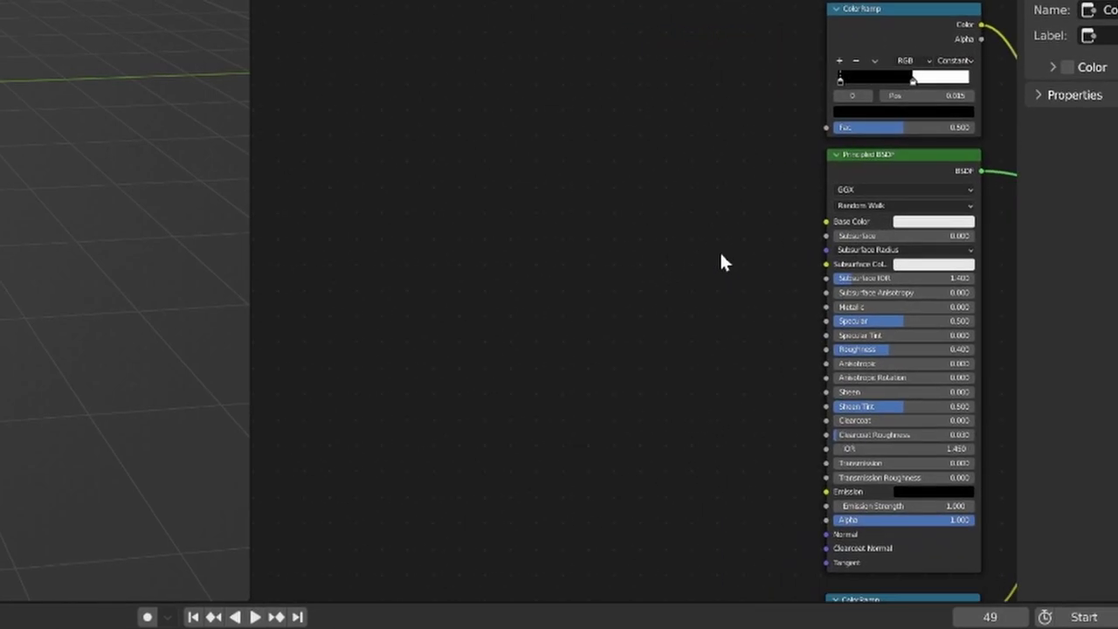
Add a Hair Info node and connect its Random output to both ColorRamp Fac inputs
key(shift+a)
click(588, 269)
text(hair)
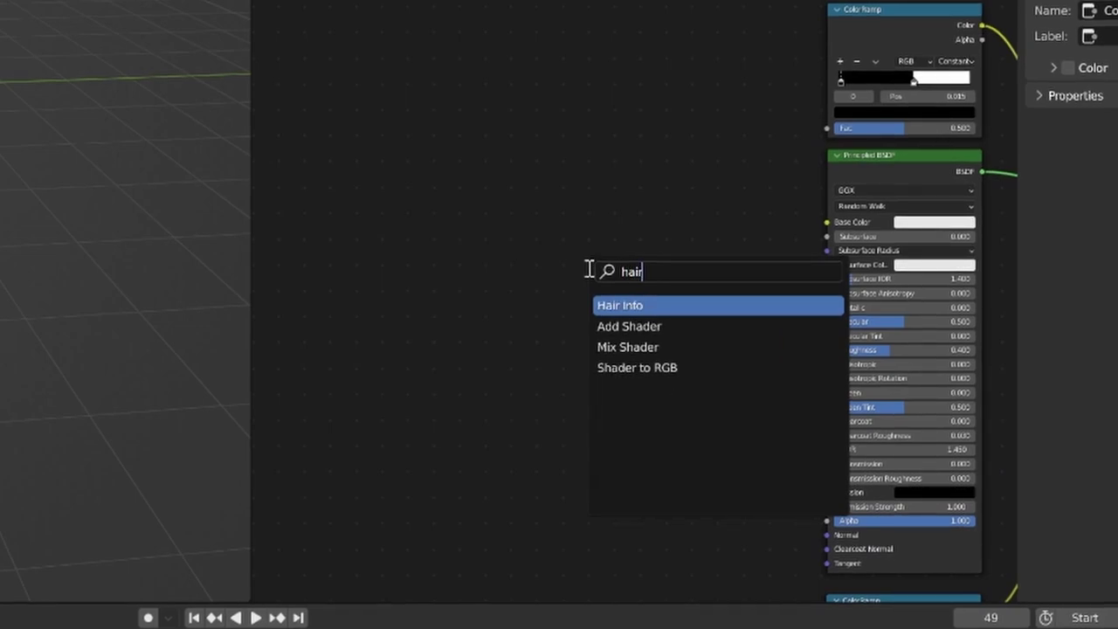
key(Return)
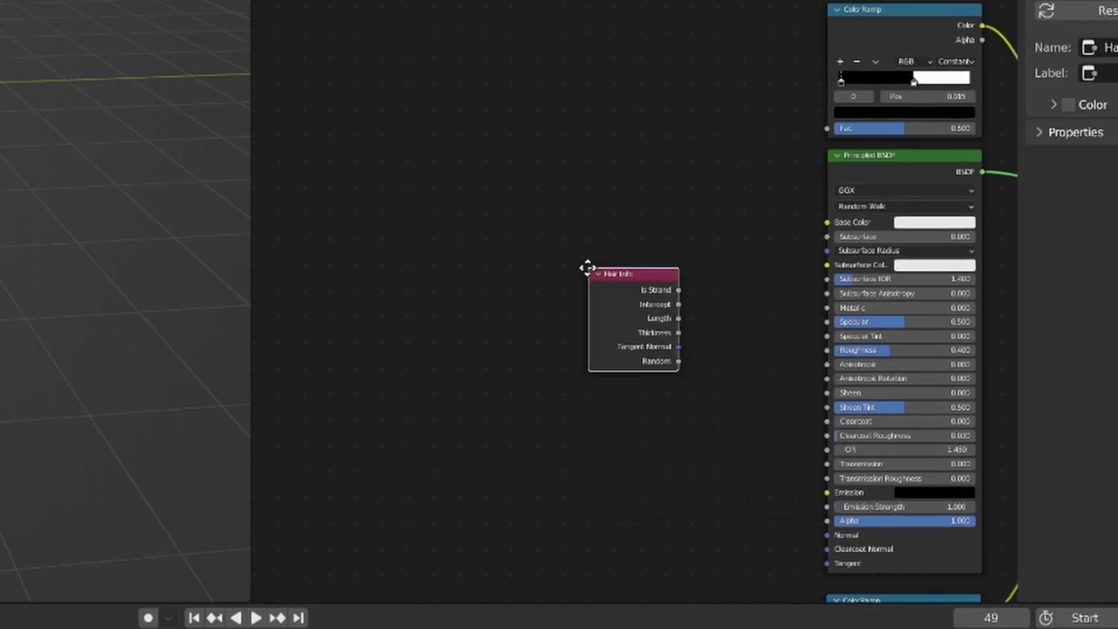
drag(585, 131, 827, 128)
middle_drag(685, 325, 554, 267)
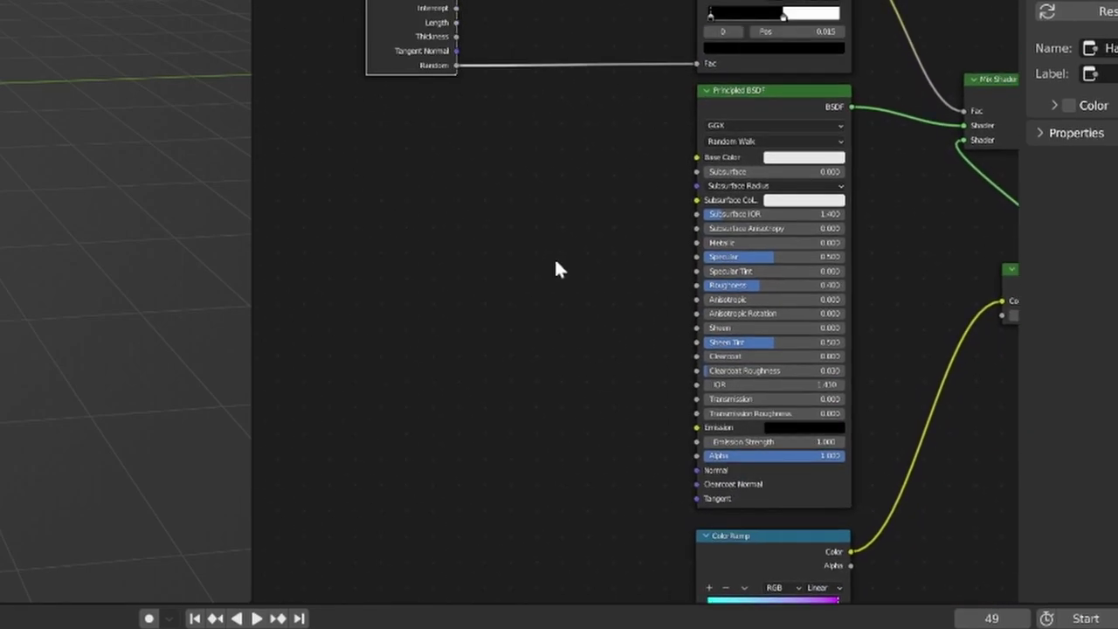
scroll(554, 267, down, 1)
drag(472, 81, 694, 557)
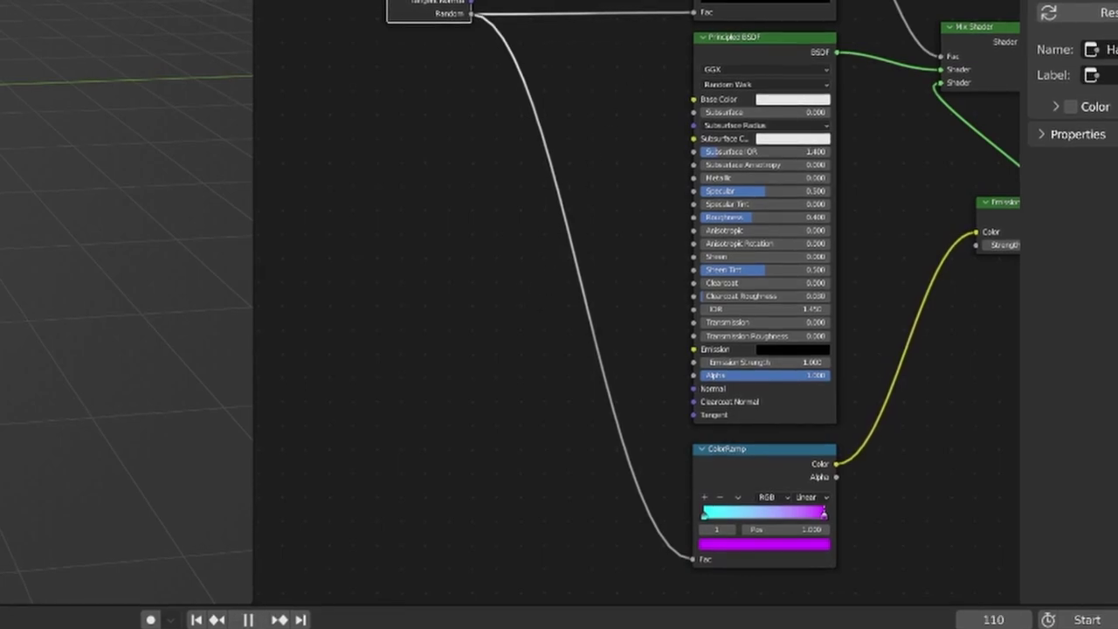
Spread the cyan stop on the gradient ramp and set Principled BSDF Roughness to 0
drag(706, 514, 664, 516)
scroll(865, 240, up, 2)
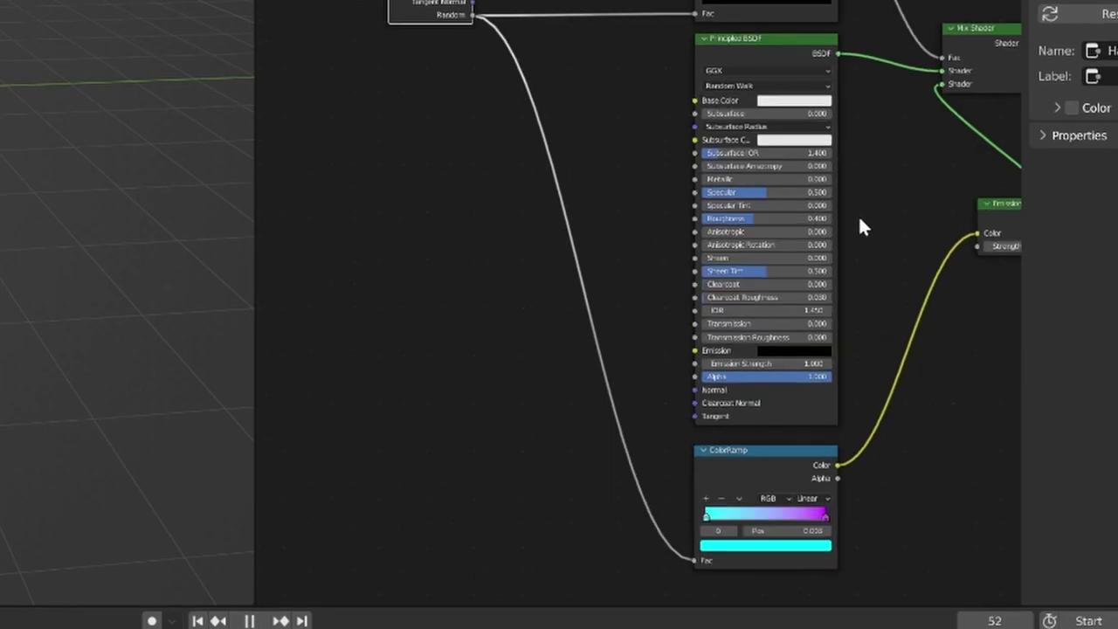
drag(756, 214, 714, 215)
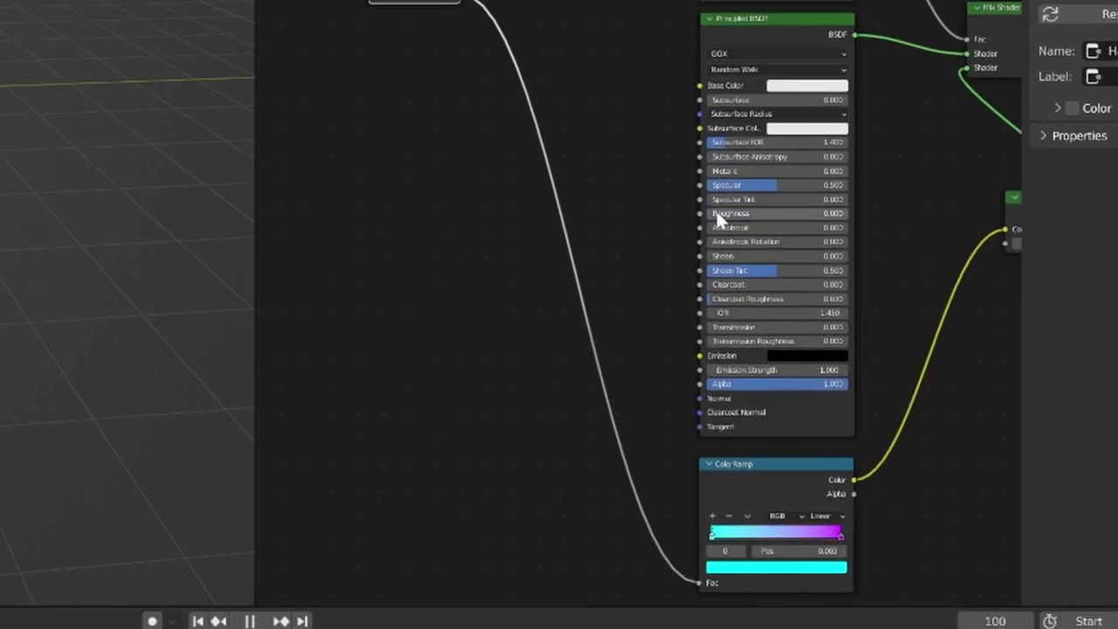
mouse_move(726, 166)
mouse_down()
mouse_move(758, 166)
mouse_move(712, 173)
mouse_move(721, 166)
mouse_up()
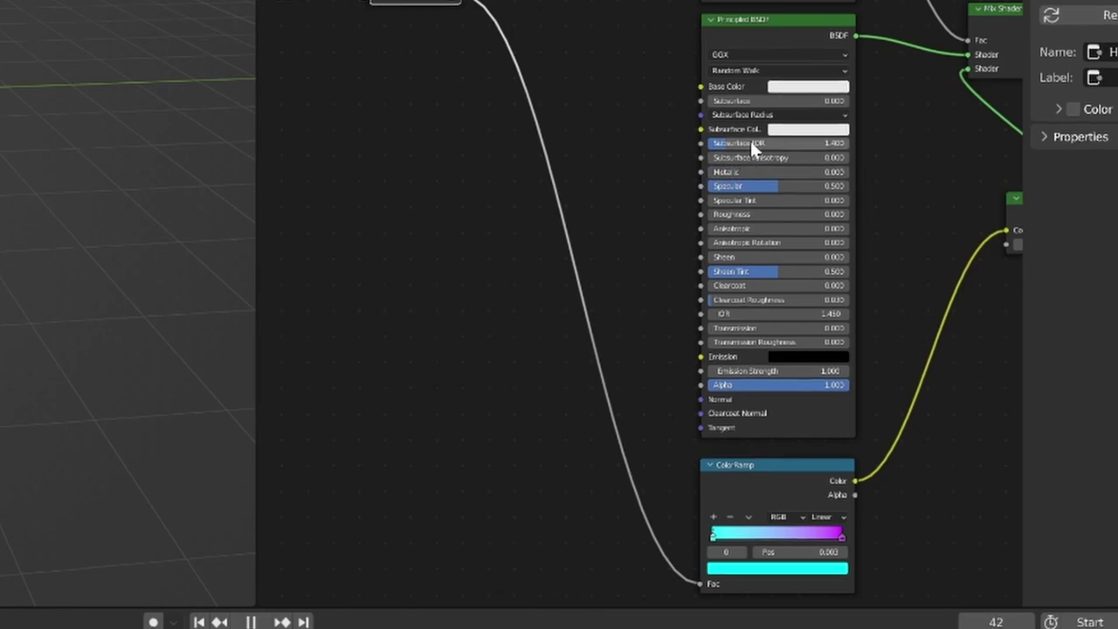
Shift the upper ColorRamp's black and white stops, settling near 0.204, so fewer strands glow
middle_drag(621, 187, 613, 299)
scroll(613, 298, up, 1)
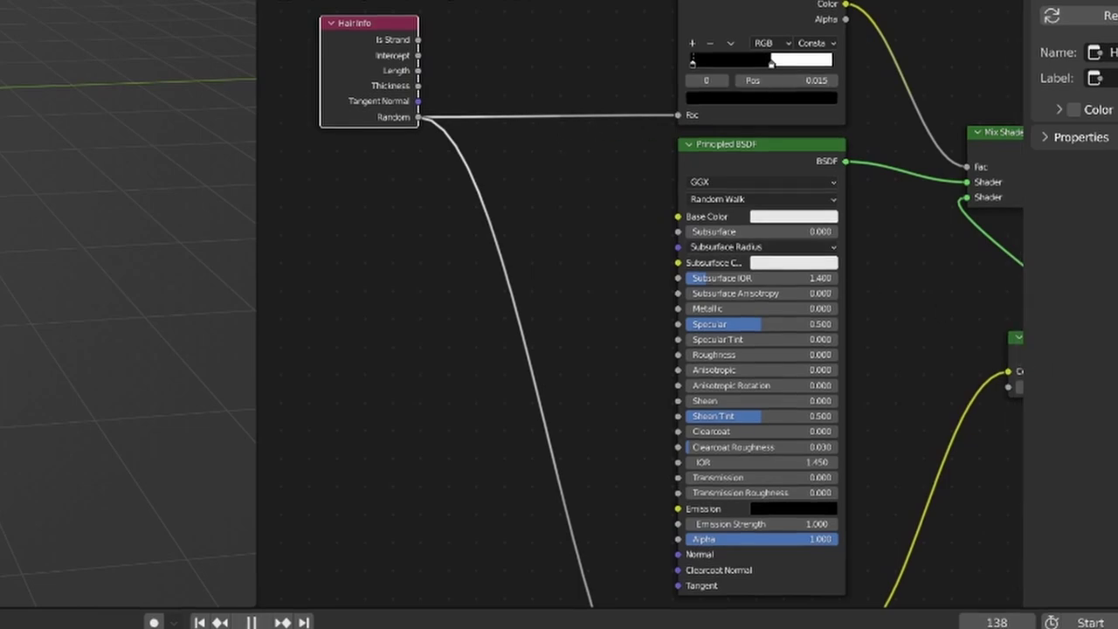
drag(690, 59, 807, 64)
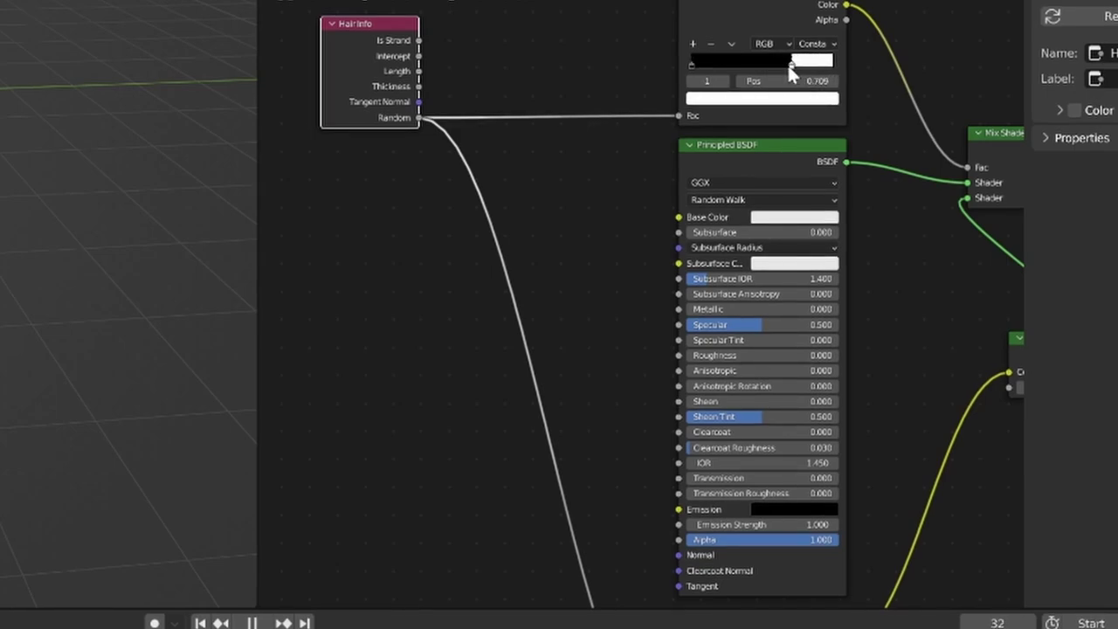
drag(738, 74, 810, 74)
drag(699, 69, 755, 72)
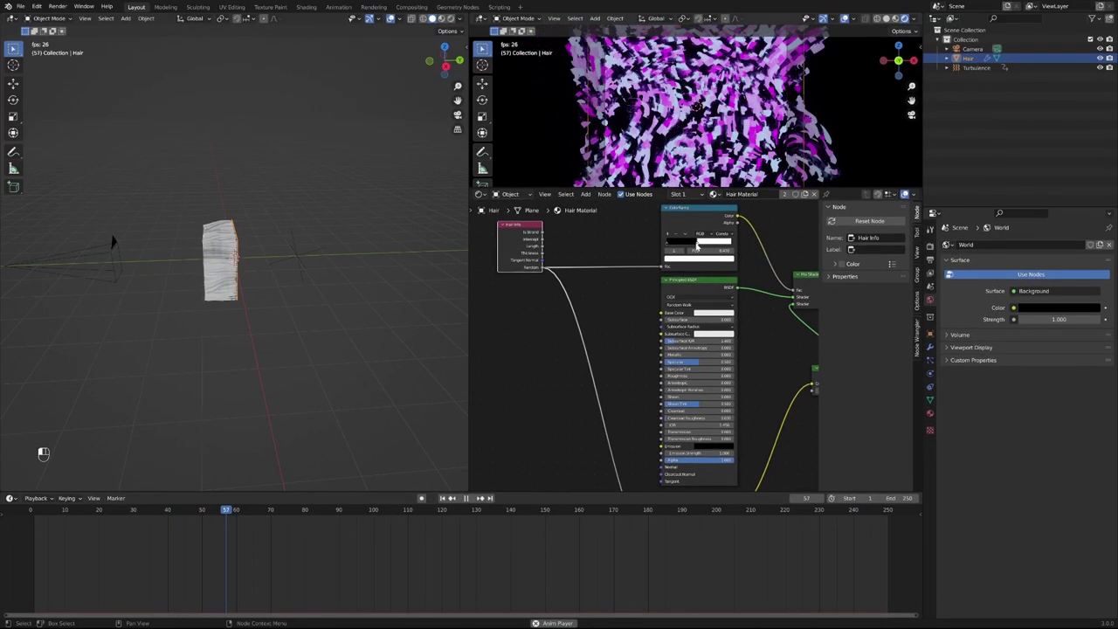
drag(696, 245, 678, 248)
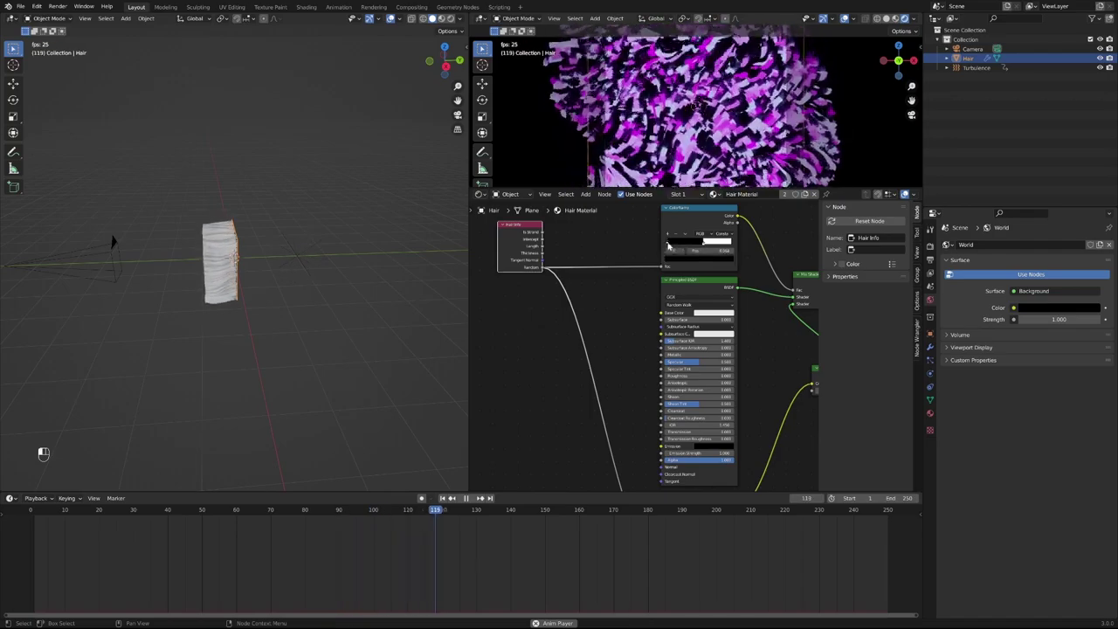
Commit the Emission Strength value, then set the camera's Passepartout to 1.000
middle_drag(776, 422, 673, 357)
key(Return)
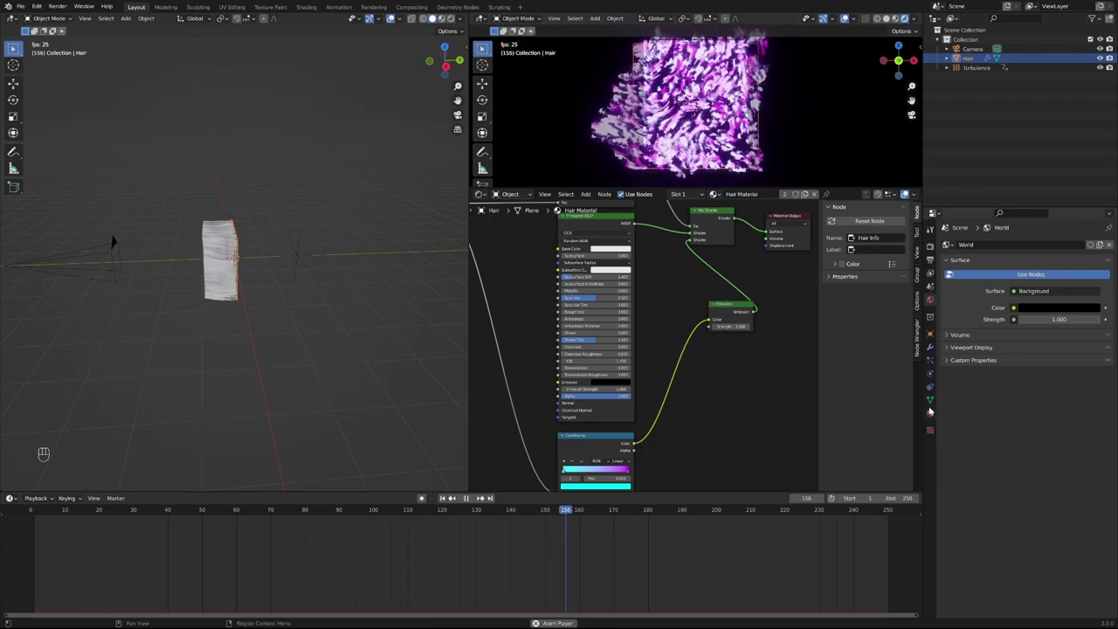
click(971, 49)
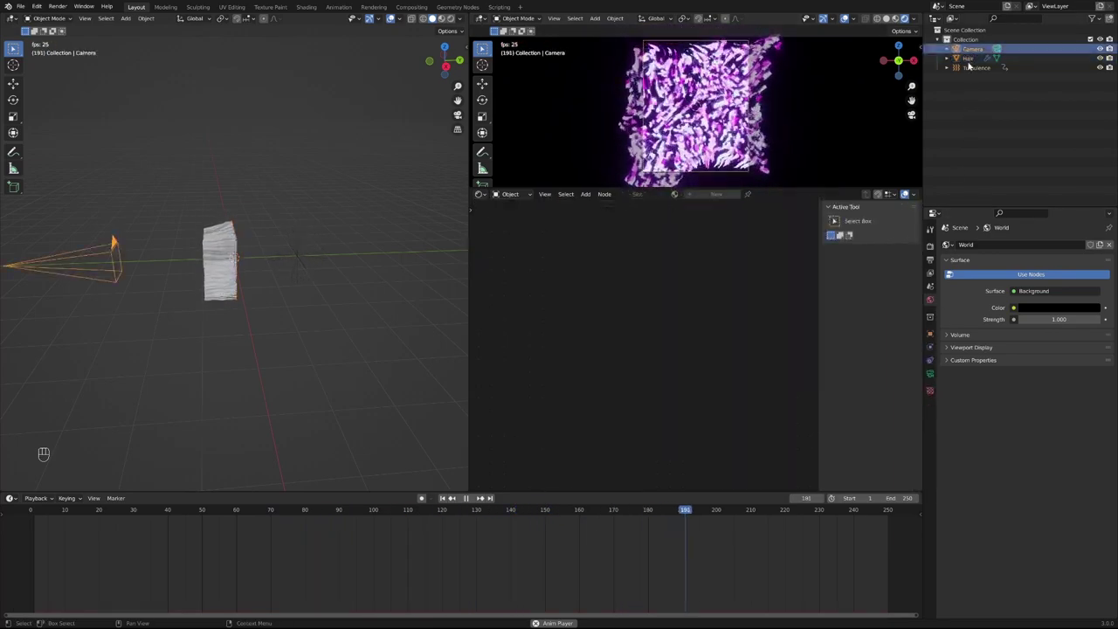
click(931, 373)
click(949, 415)
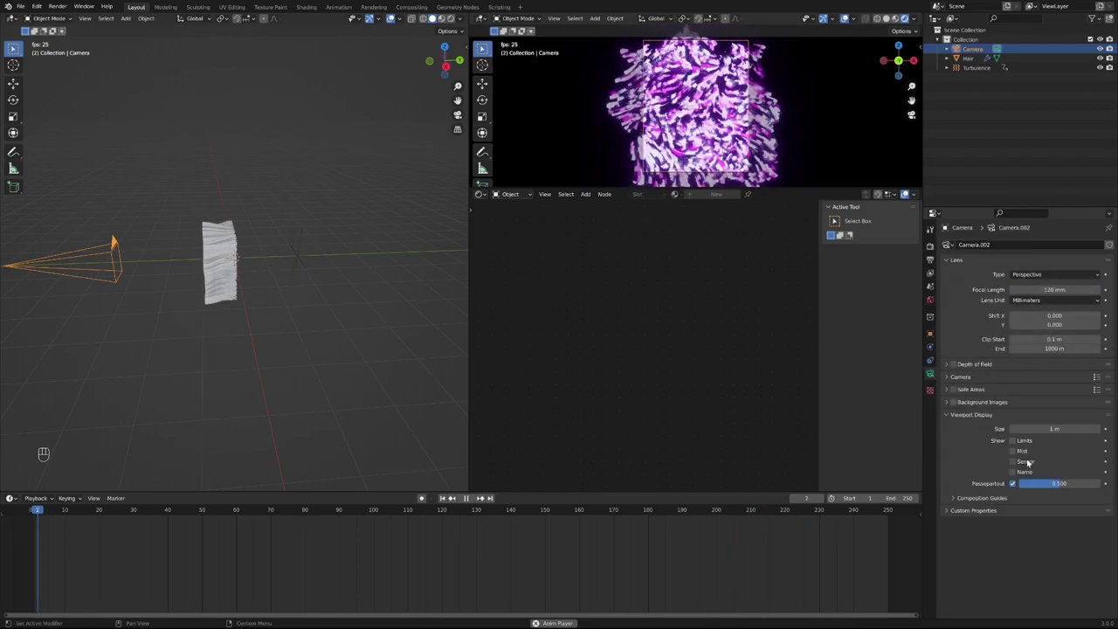
drag(1035, 484, 1098, 483)
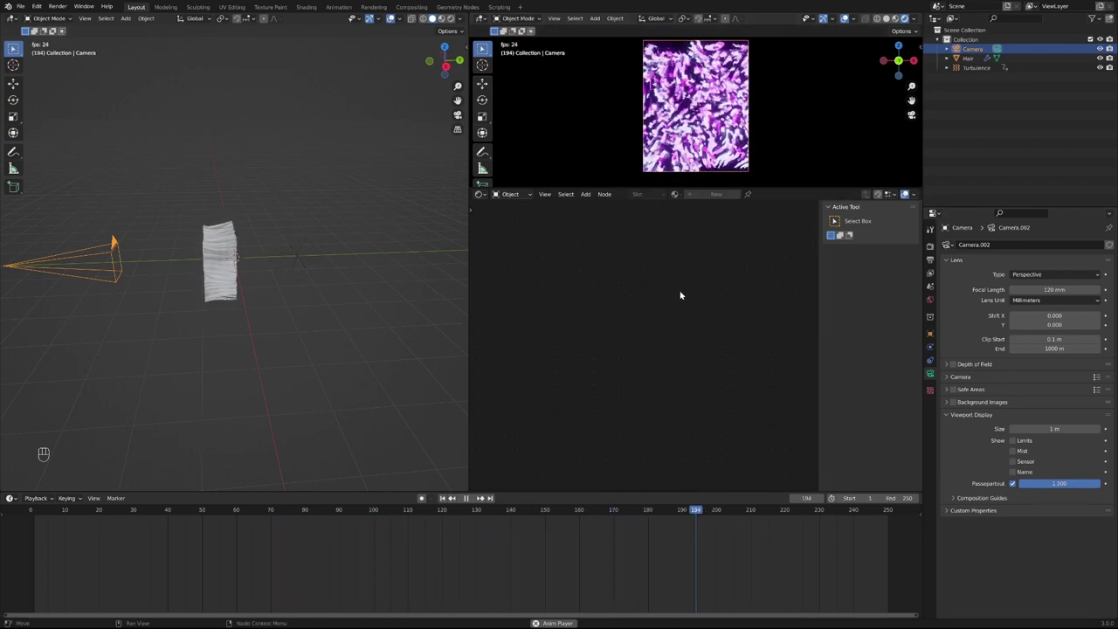
Stop the animation playback and rewind the timeline to frame 1
click(318, 320)
middle_drag(189, 327, 228, 311)
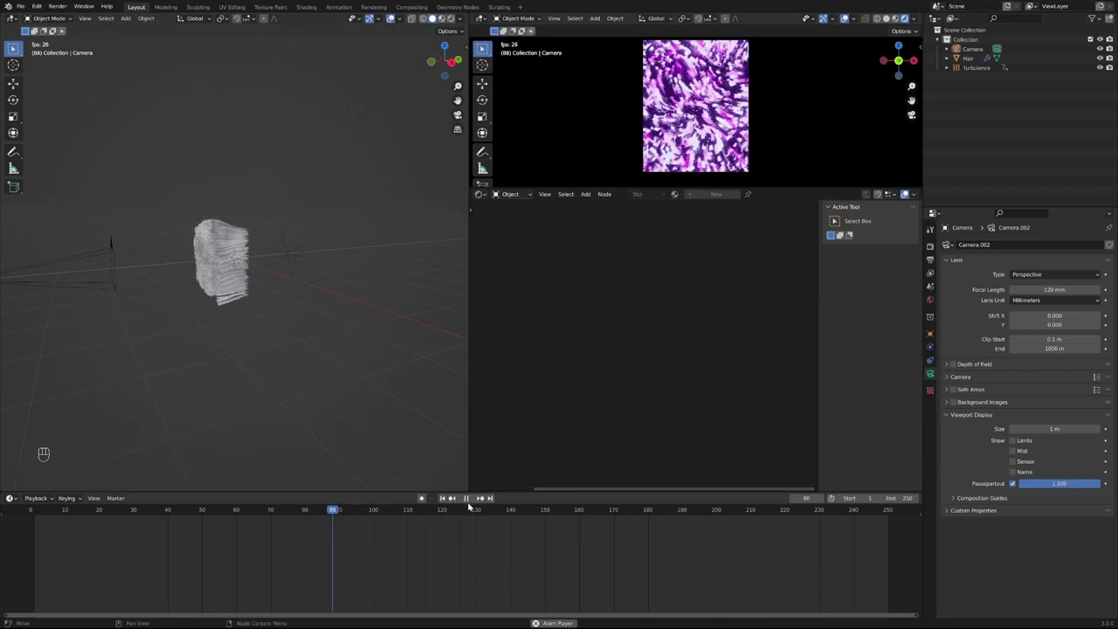
key(space)
drag(329, 516, 35, 529)
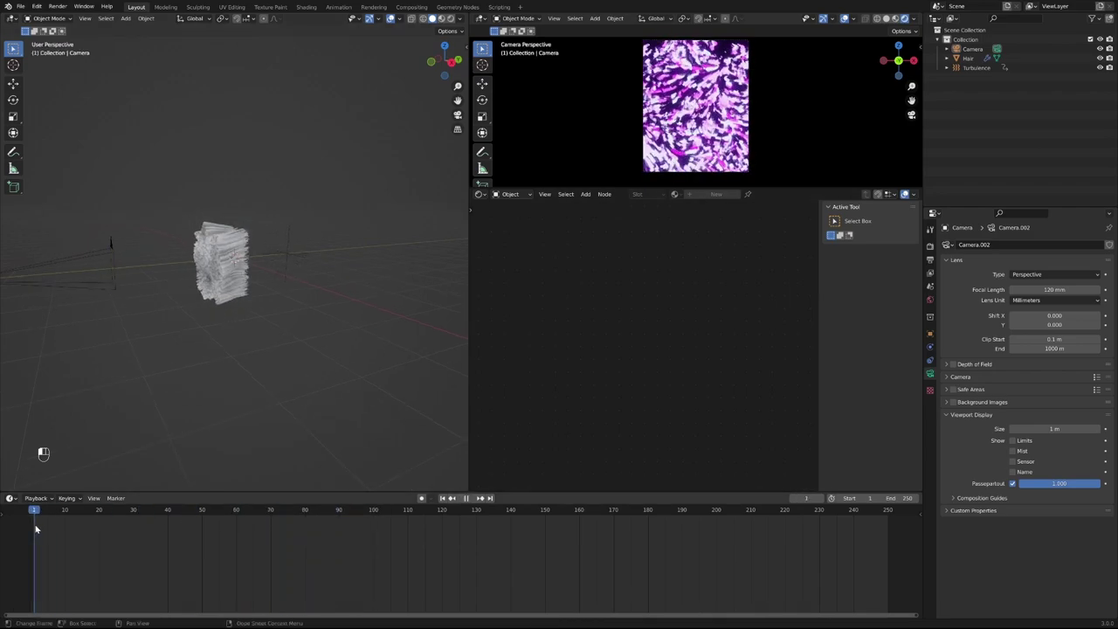
scroll(255, 381, up, 2)
key(shift+a)
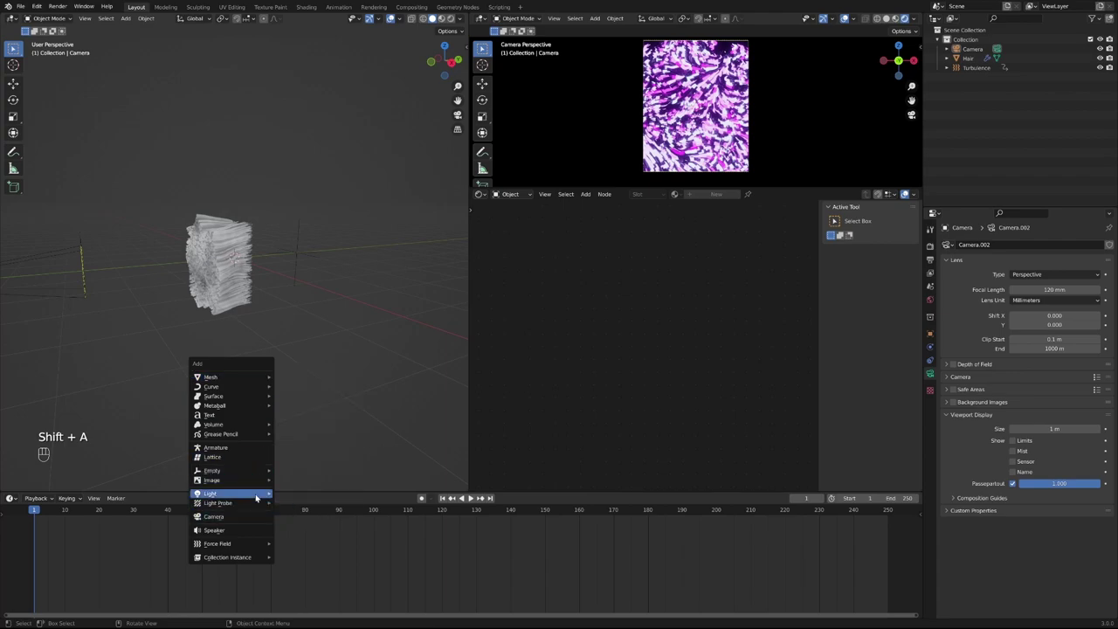
Add an area light, raise it above the hair along Z, and tilt it down on X
mouse_move(254, 494)
click(302, 525)
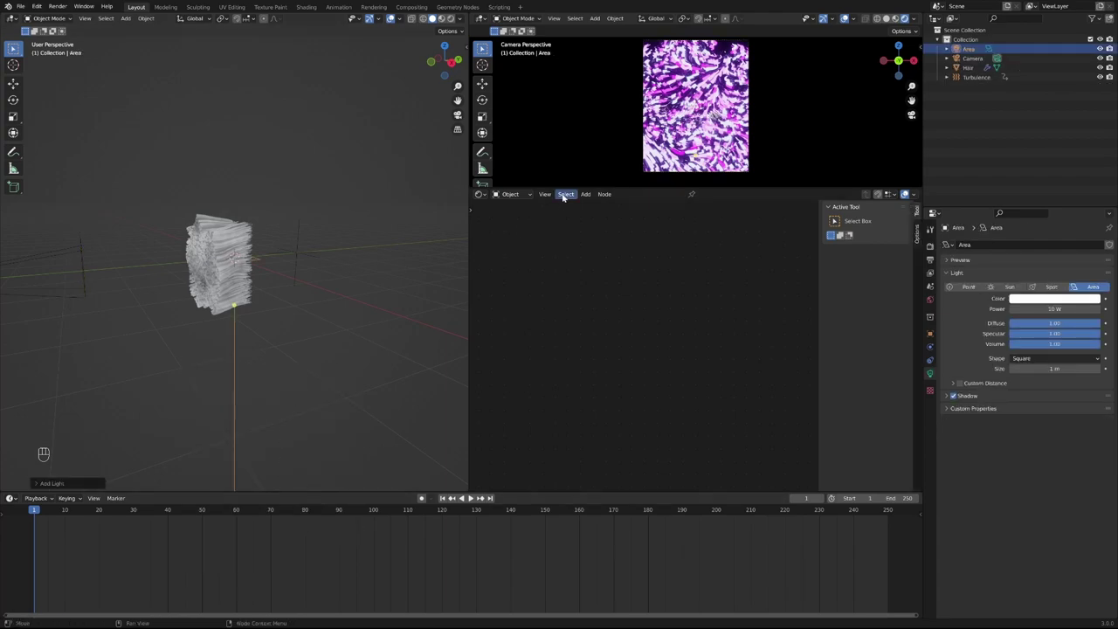
drag(576, 188, 580, 329)
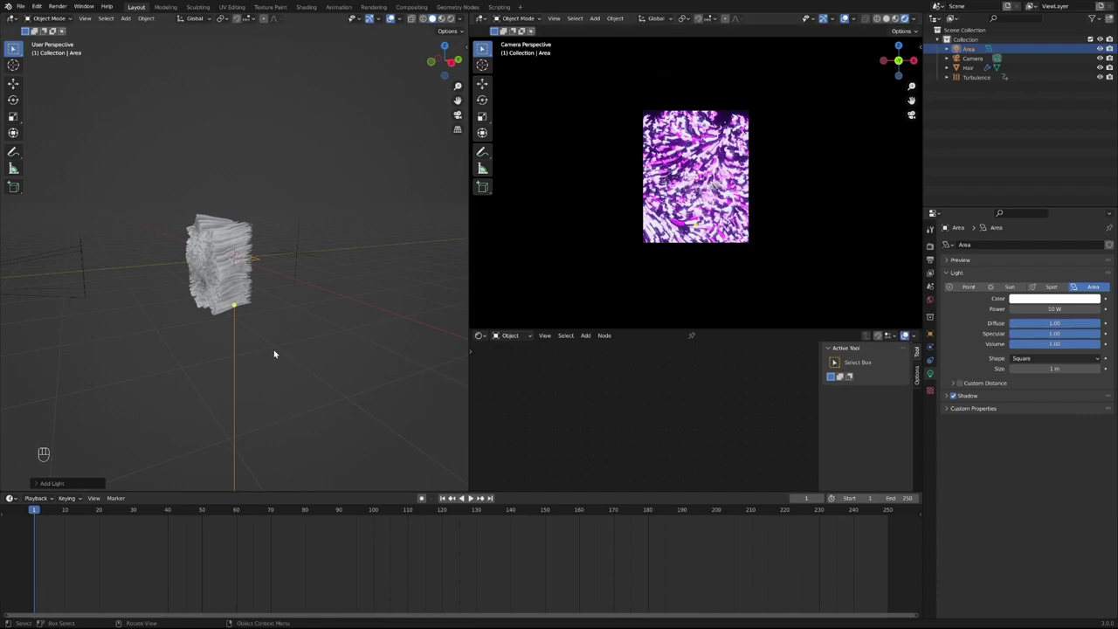
key(g)
key(z)
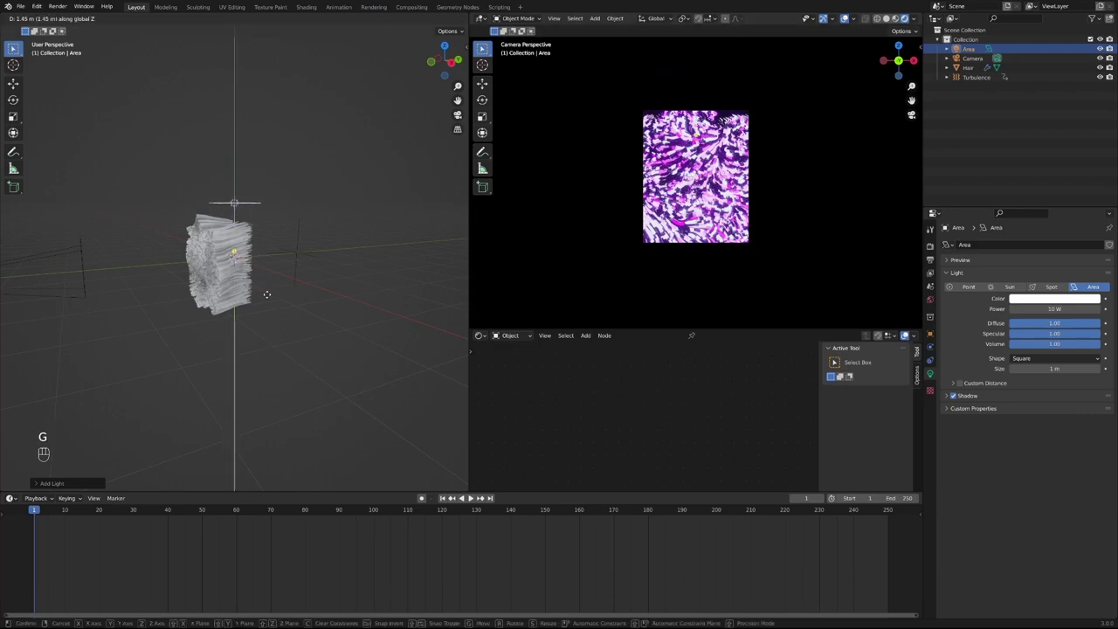
click(266, 293)
middle_drag(284, 293, 256, 308)
key(g)
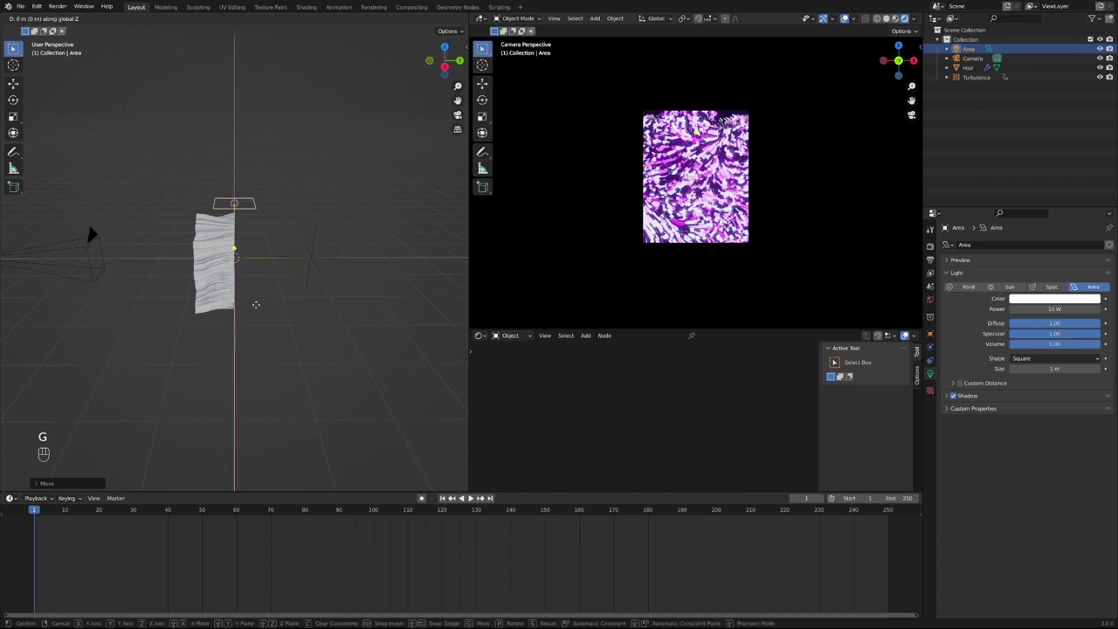
key(r)
key(x)
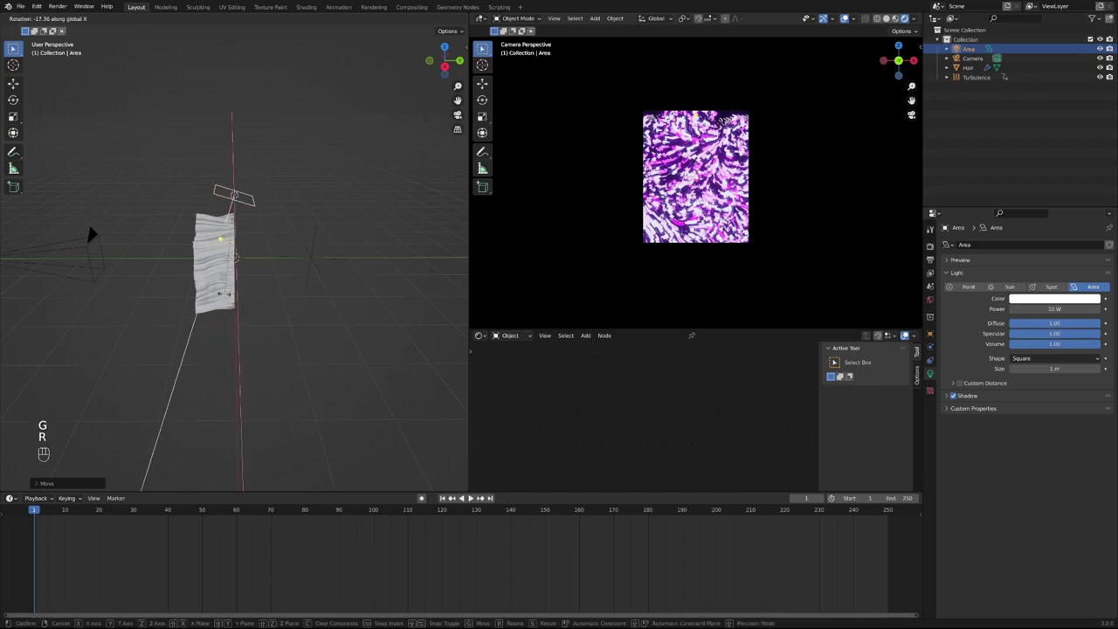
click(275, 302)
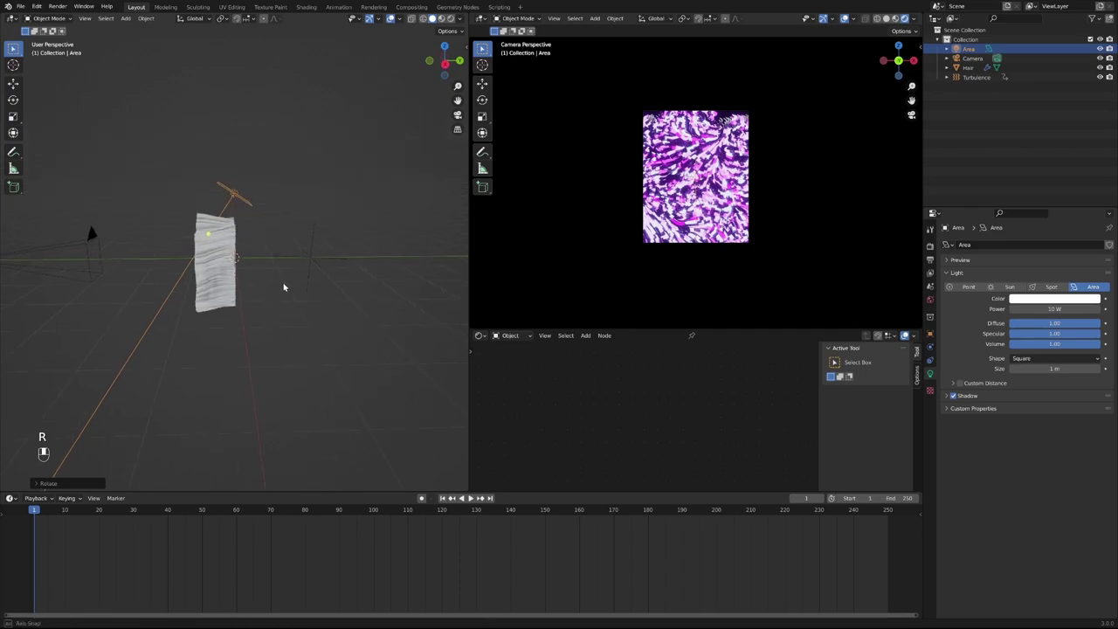
Duplicate the area light, place the copy below the hair, and tilt it back up
key(shift+d)
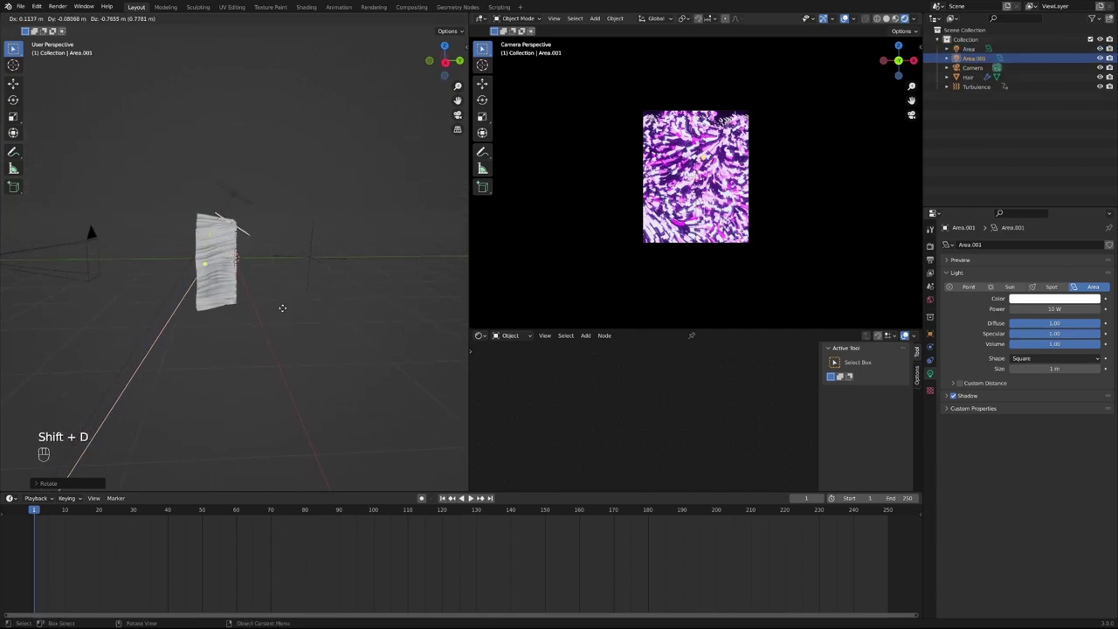
click(291, 411)
key(r)
key(x)
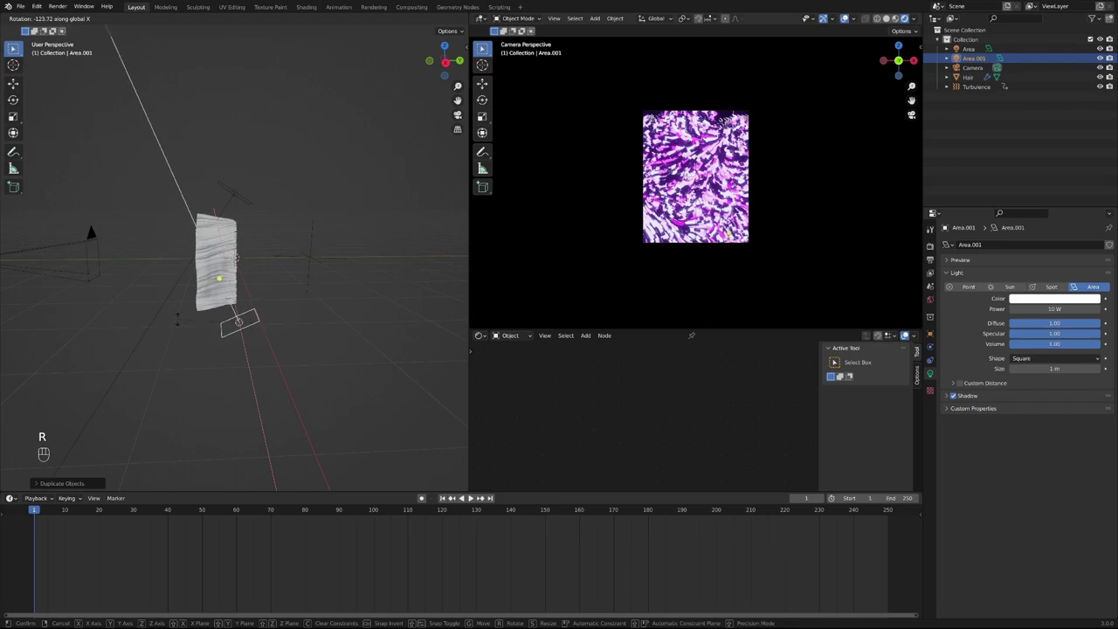
click(166, 332)
key(g)
key(z)
click(167, 348)
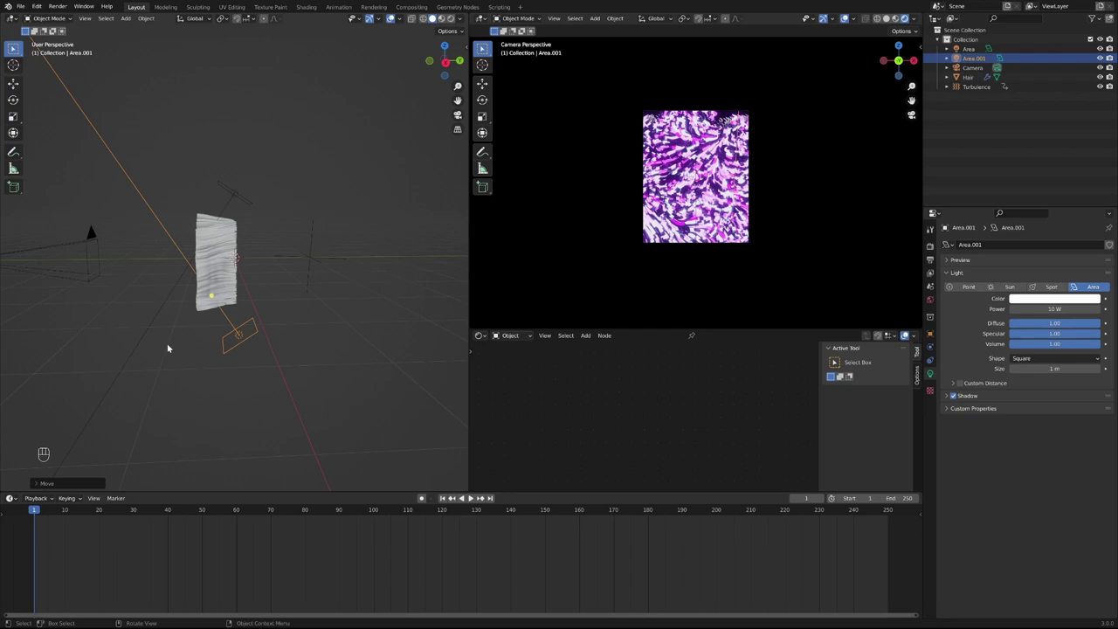
Color the lower area light, Area.001, cyan
click(248, 337)
click(255, 336)
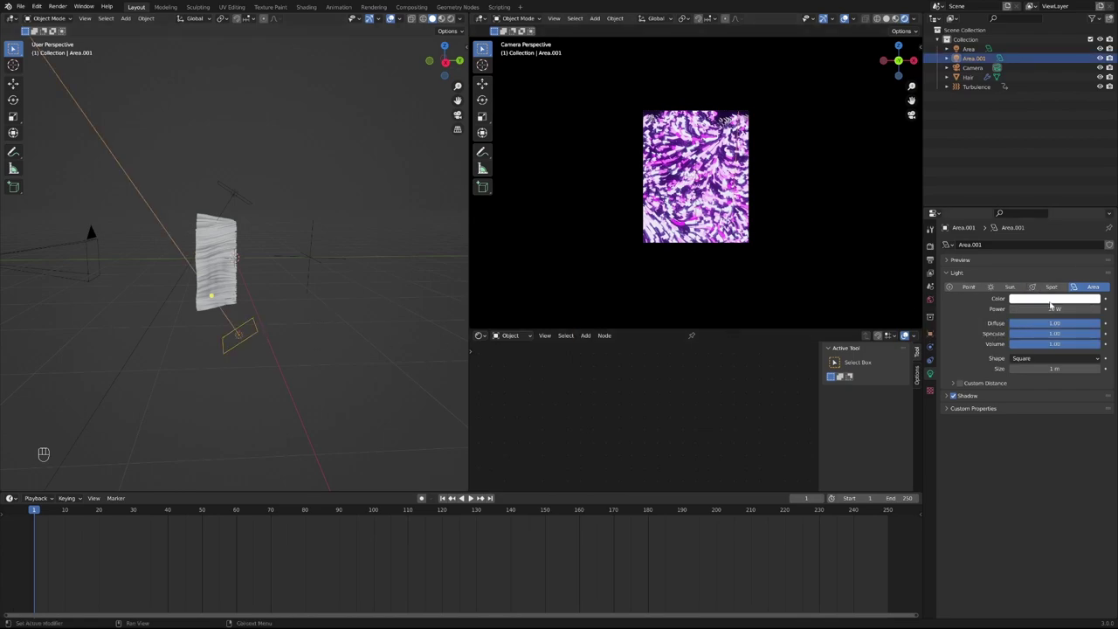
click(1051, 300)
click(1074, 190)
mouse_move(1074, 190)
mouse_down()
mouse_move(1036, 215)
mouse_move(1054, 207)
mouse_move(1059, 175)
mouse_up()
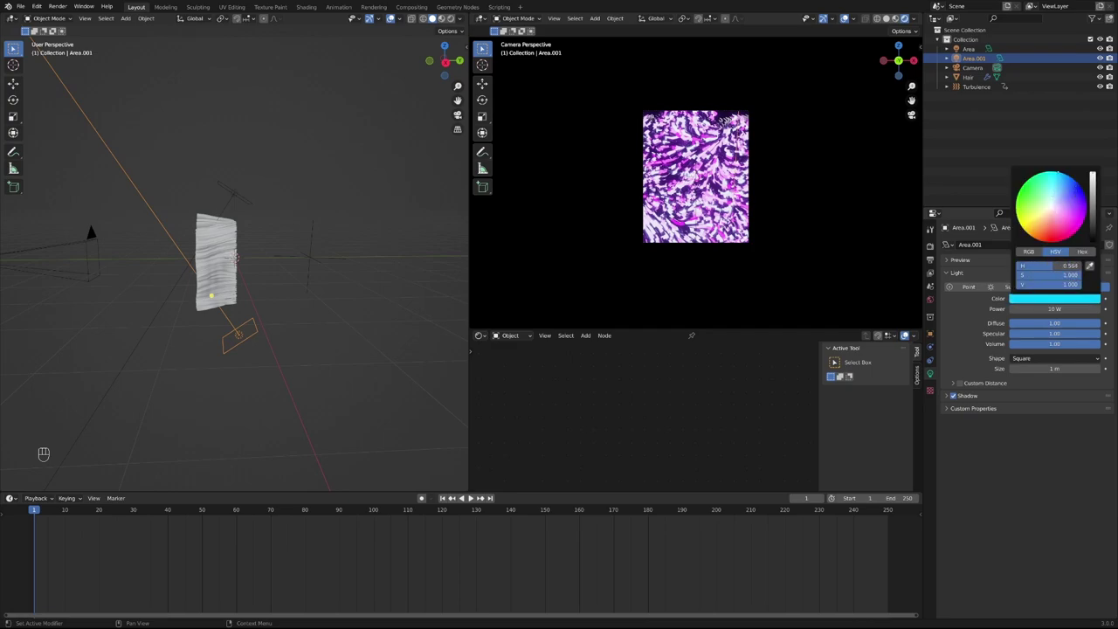
click(1054, 310)
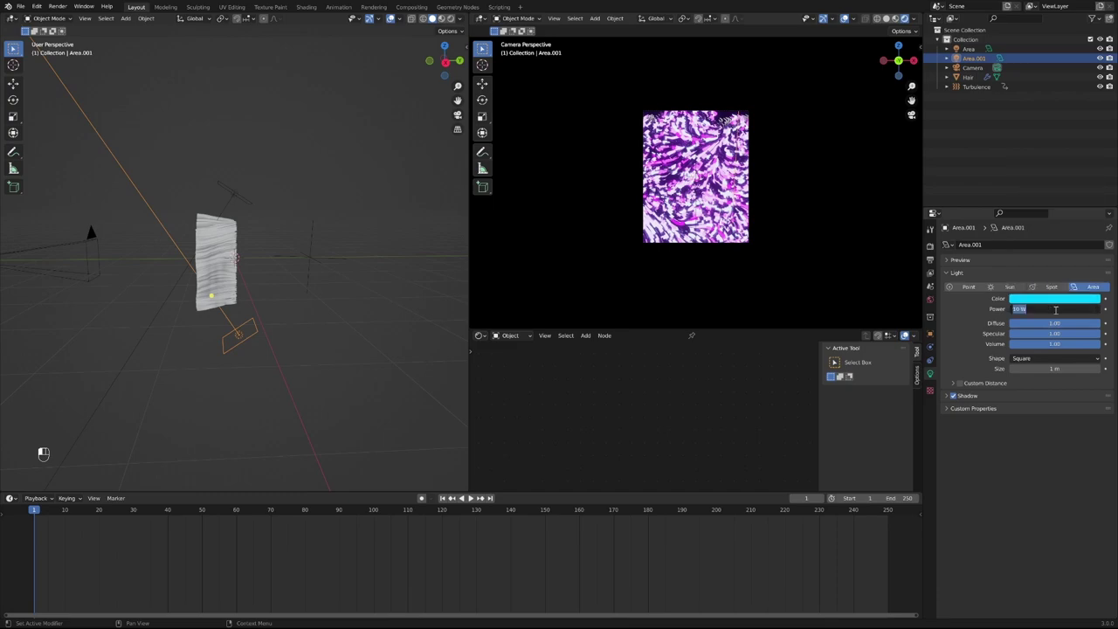
Make the upper Area light blue-purple with 20 W power
click(237, 200)
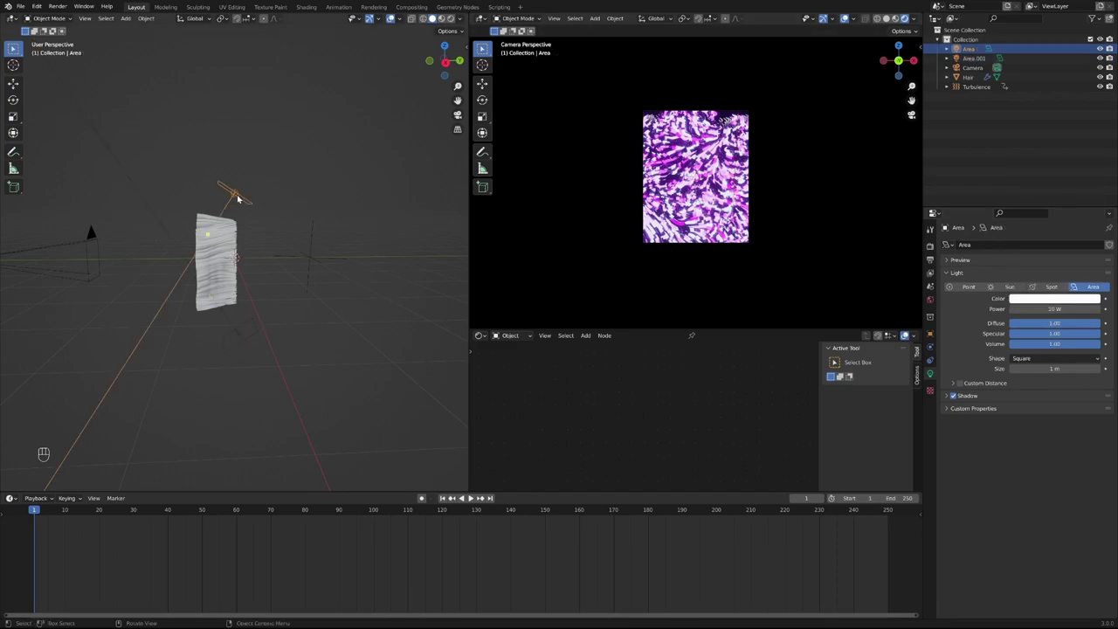
click(1039, 300)
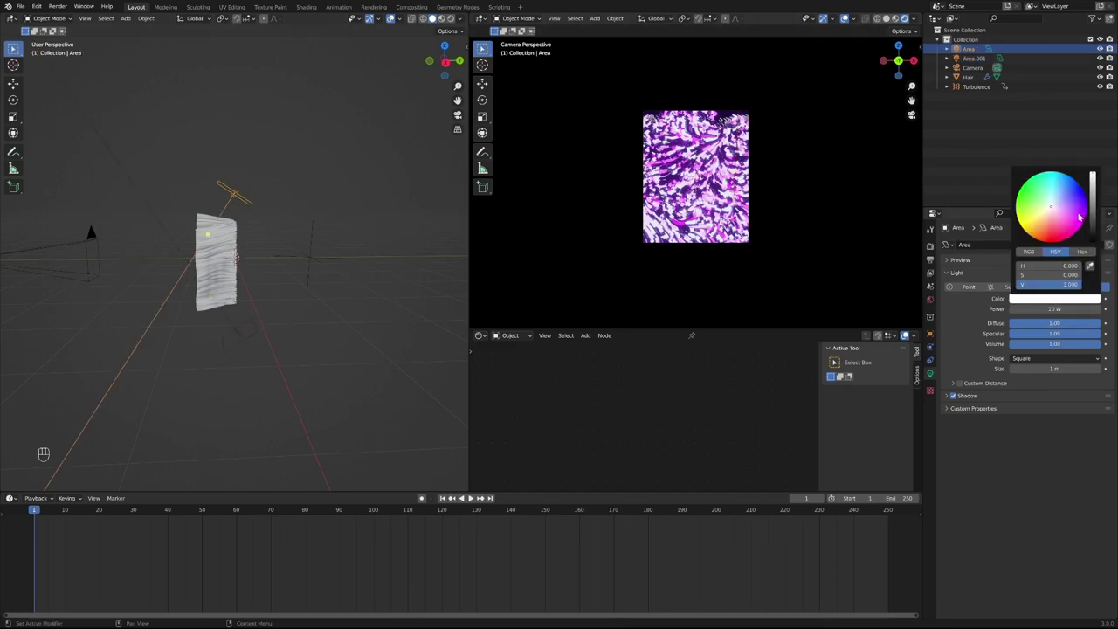
drag(1073, 221, 1086, 199)
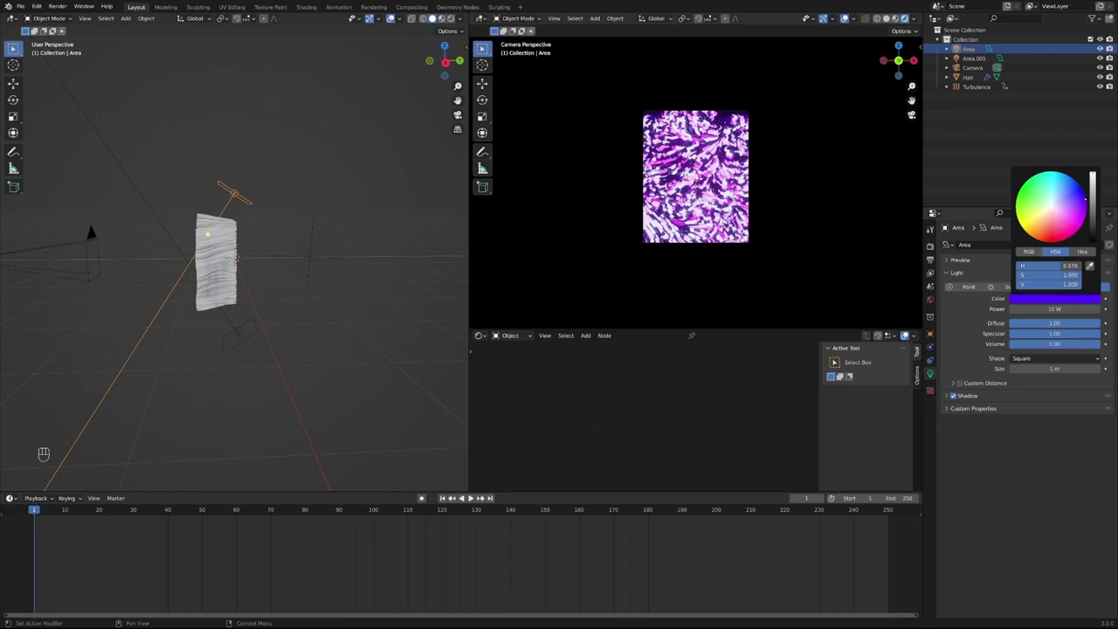
click(1066, 309)
key(Return)
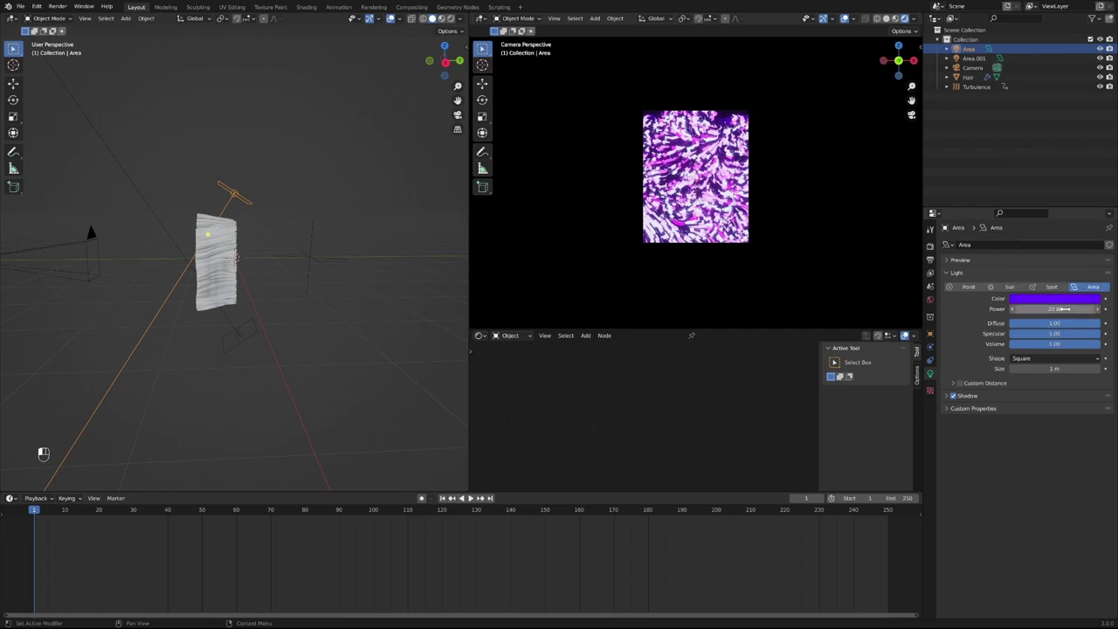
Play the animation while shifting the upper light to purple-magenta and raising its power to 34.1 W
click(470, 498)
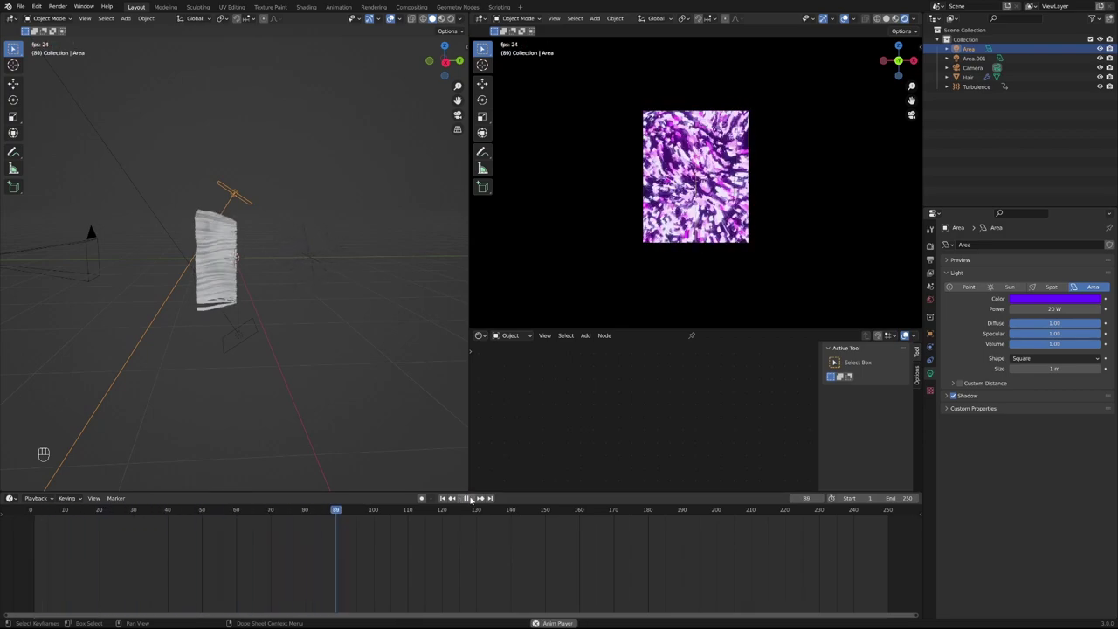
scroll(709, 175, up, 4)
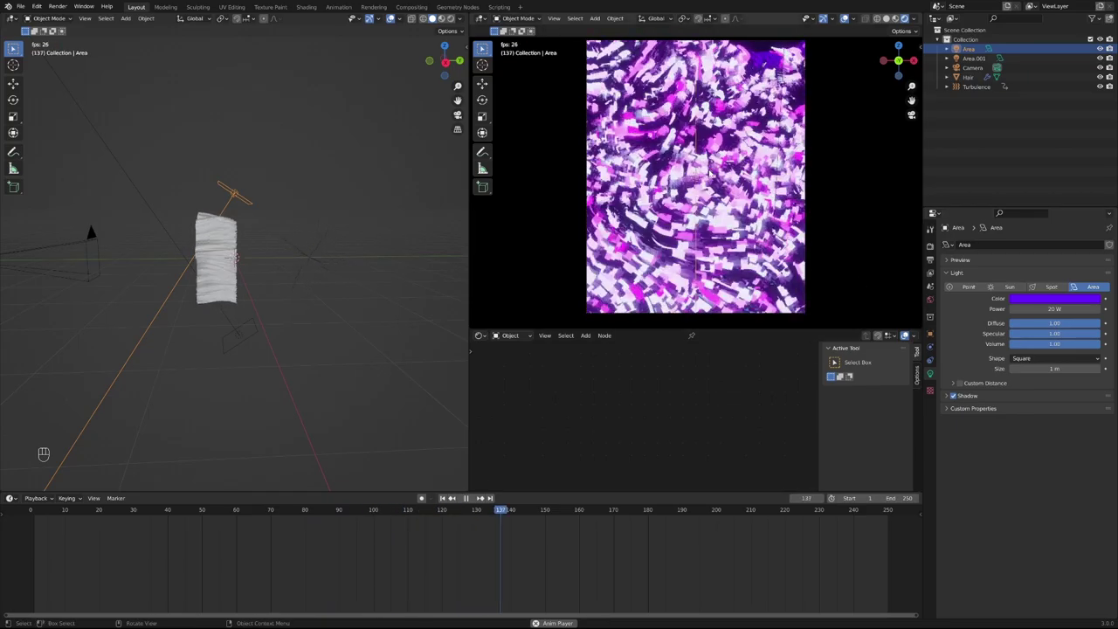
click(1056, 298)
drag(1061, 265, 1044, 265)
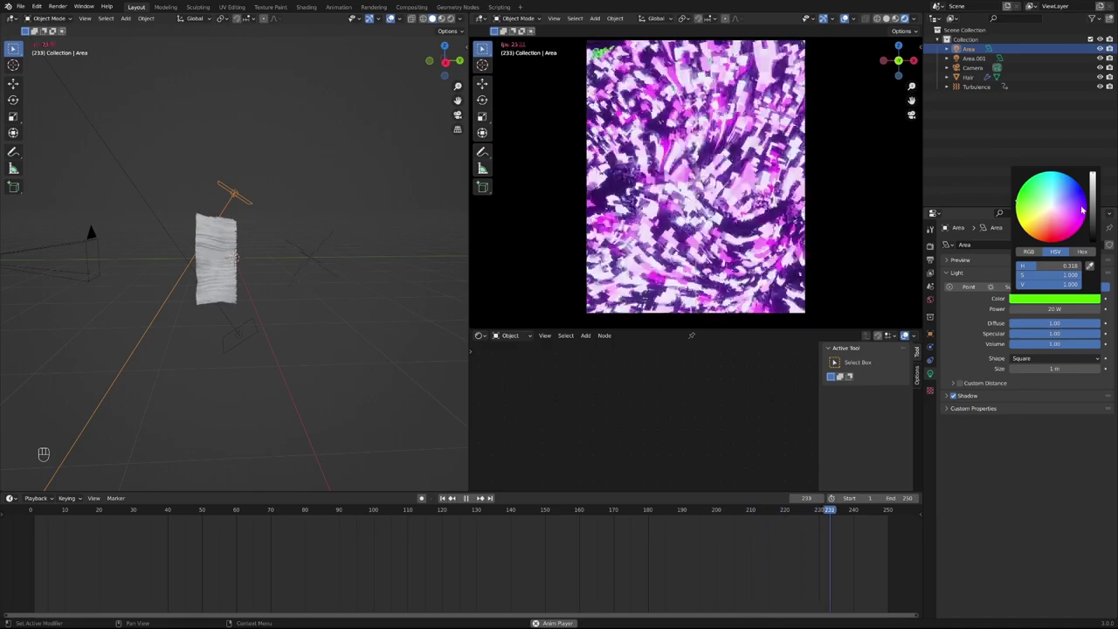
mouse_move(1056, 308)
mouse_down()
mouse_move(1102, 309)
mouse_move(1059, 311)
mouse_up()
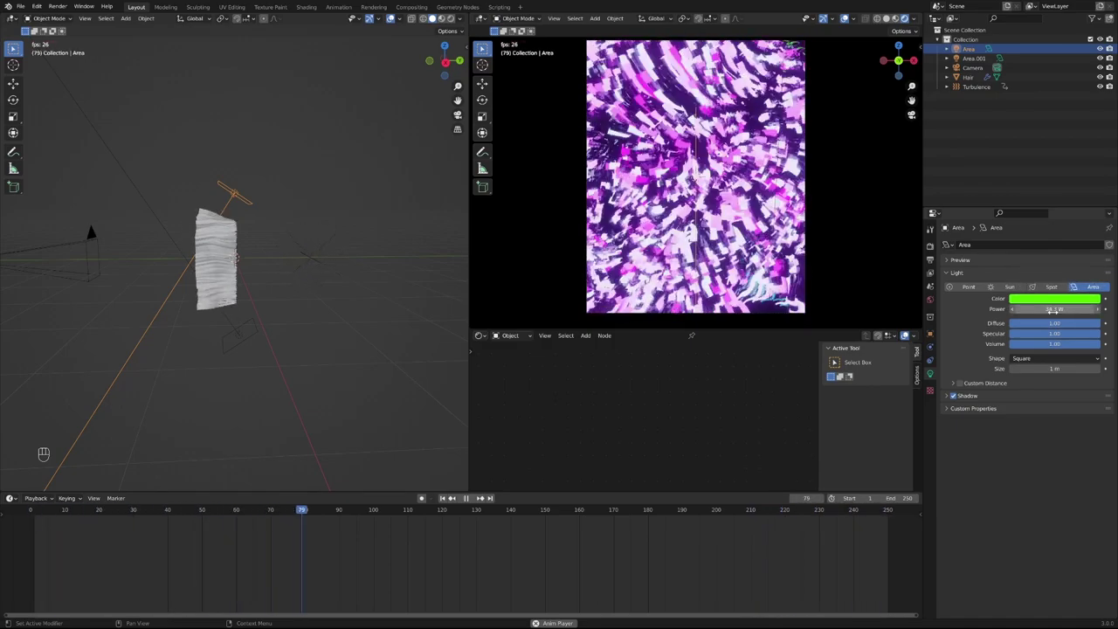
click(1044, 299)
click(1076, 187)
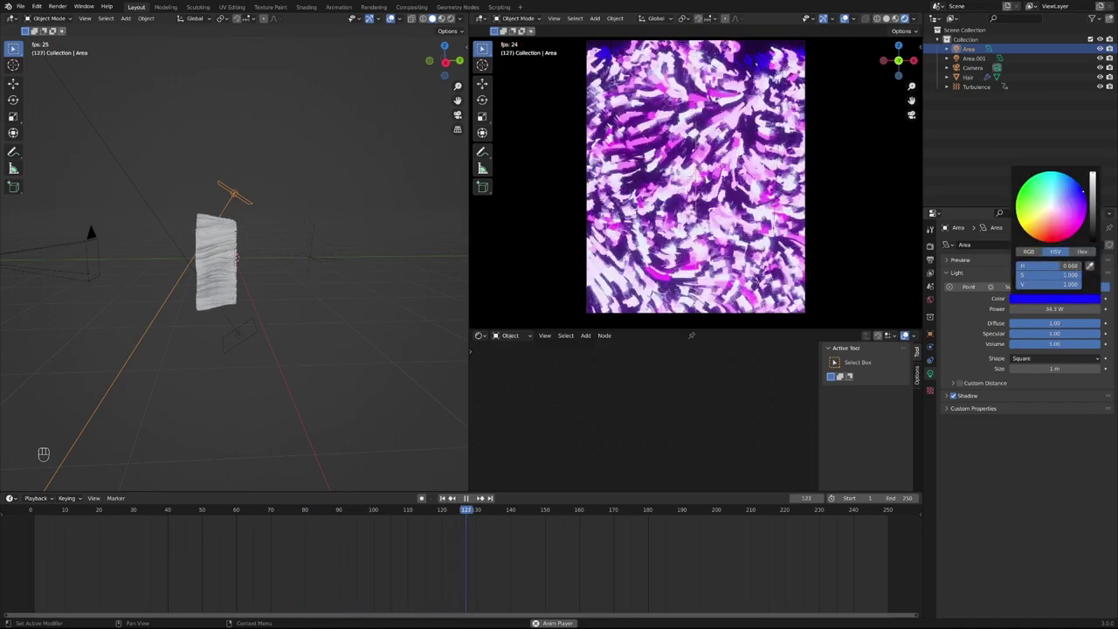
drag(1076, 187, 1074, 231)
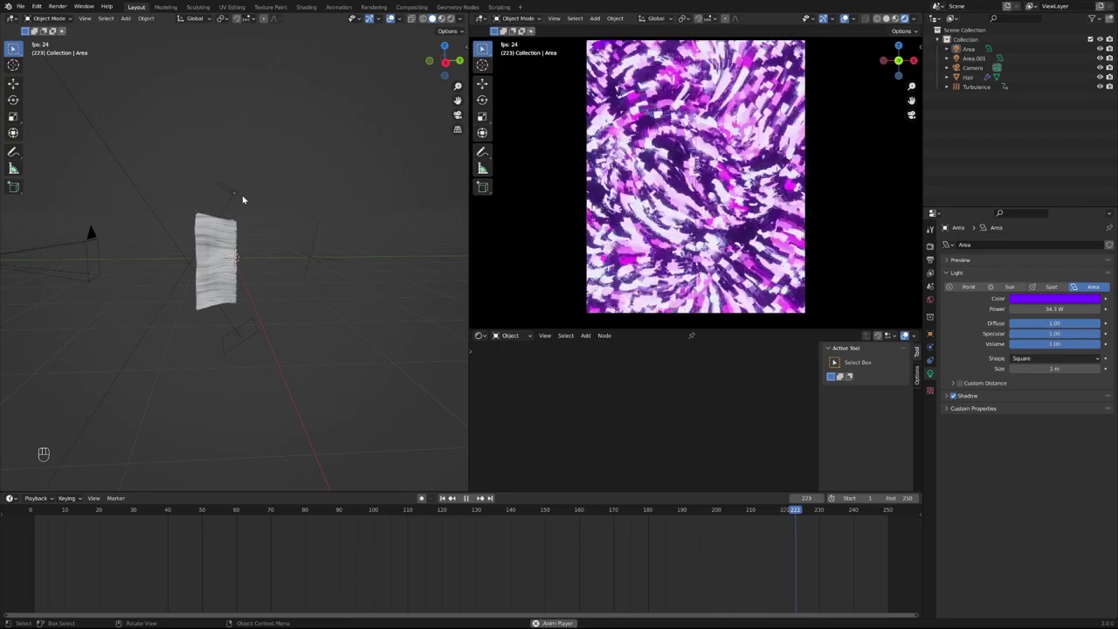
Move the upper Area light higher along the Z axis
key(g)
key(x)
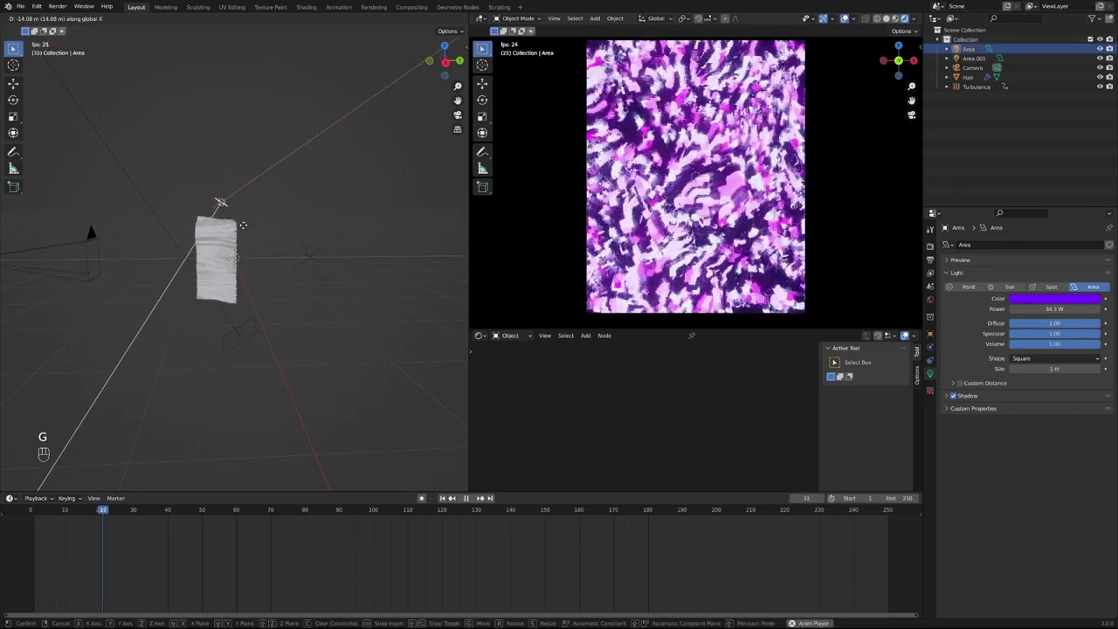
key(g)
key(z)
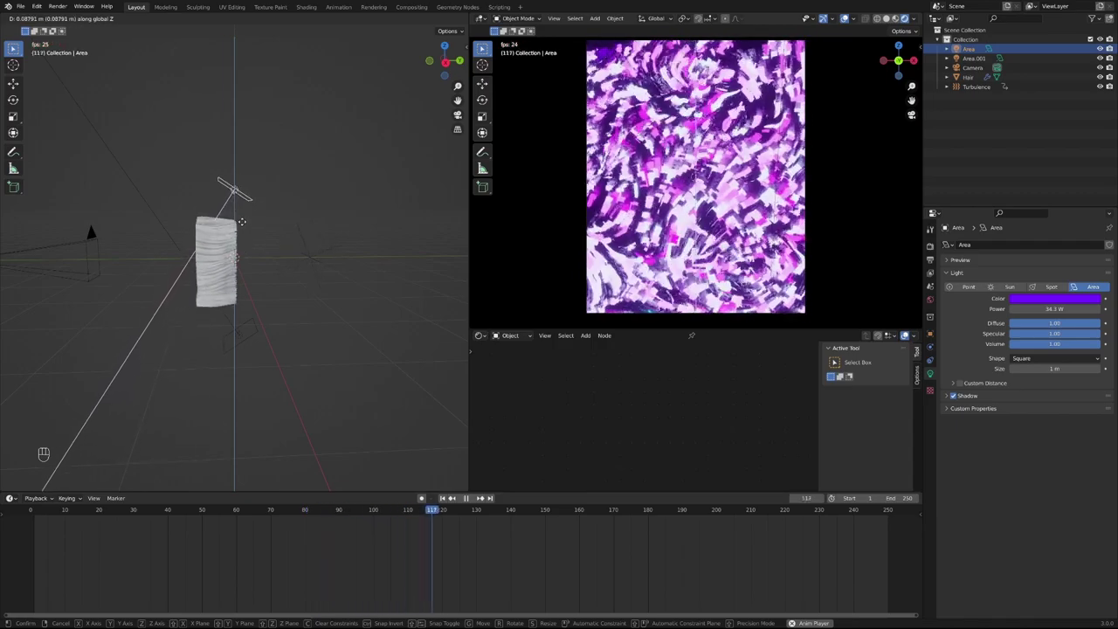
click(242, 226)
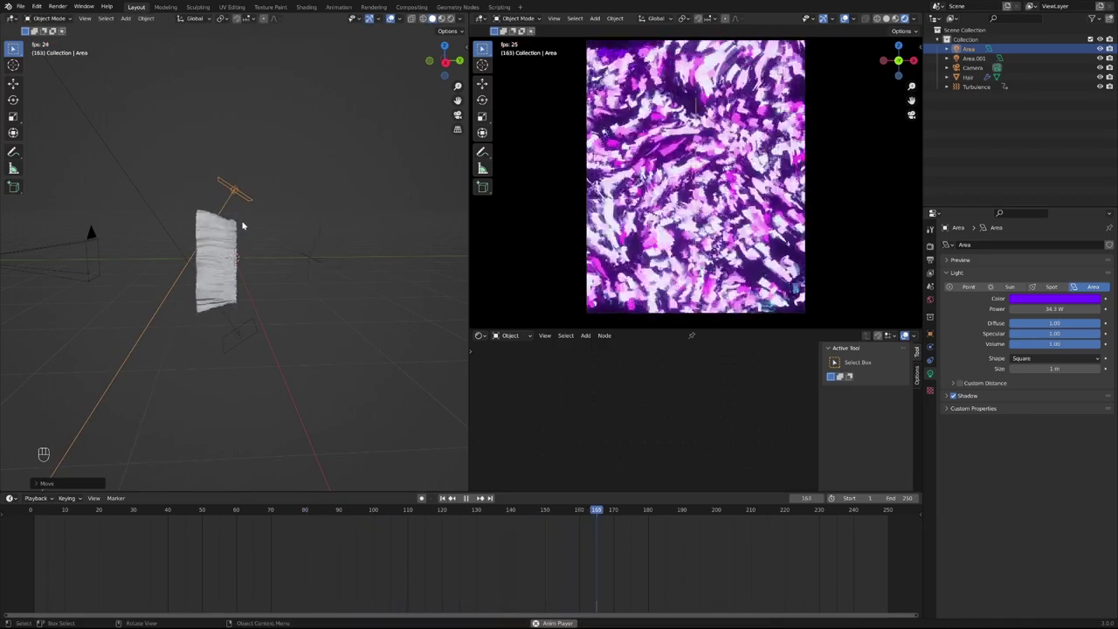
Replay the animation to judge the lighting, then rewind to the start
click(467, 499)
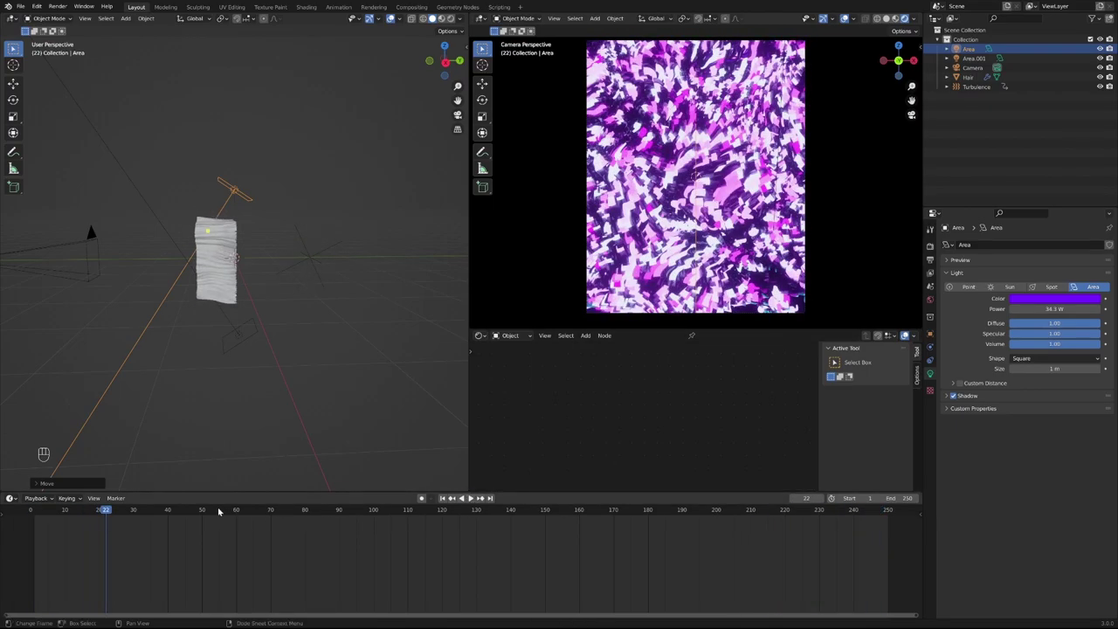
key(space)
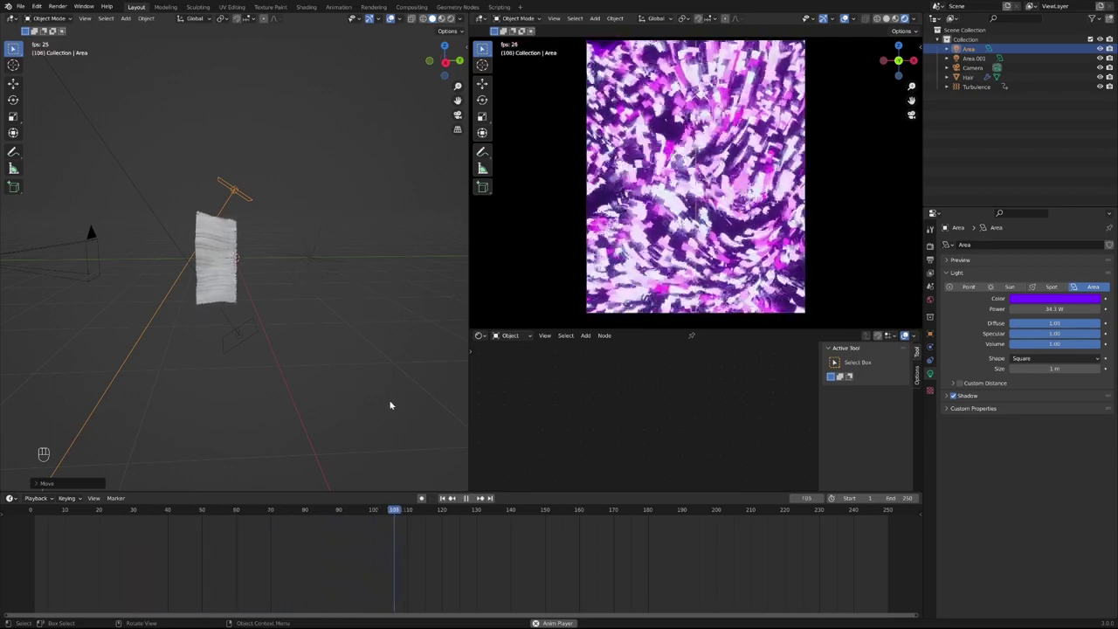
key(space)
drag(421, 512, 50, 509)
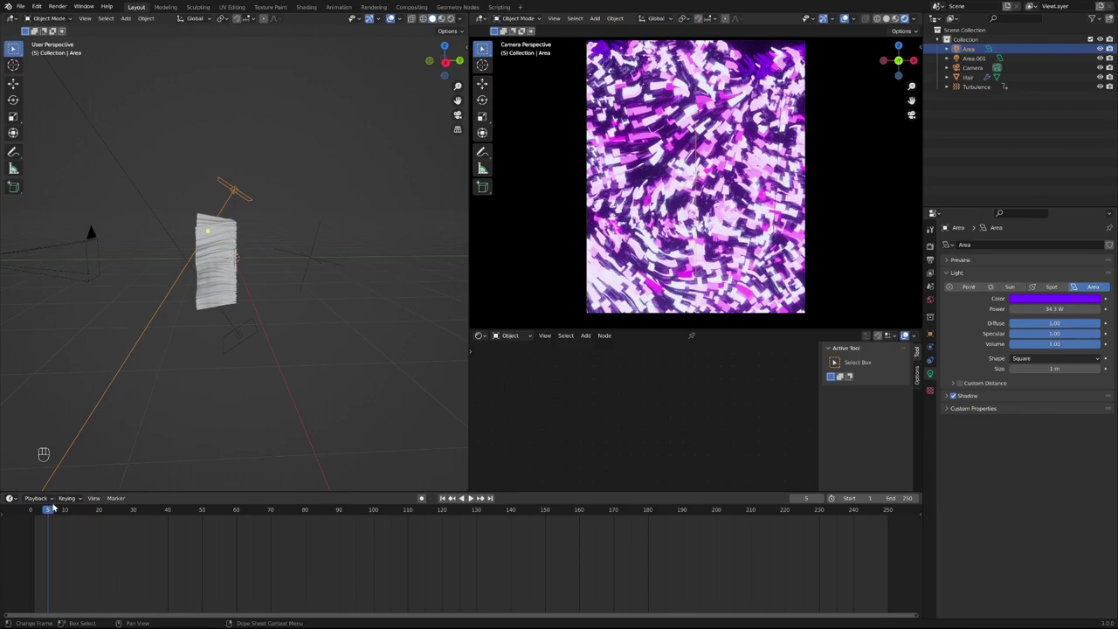
Enable camera depth of field at F-Stop 2.8 with a 9.4 m focus distance
click(972, 69)
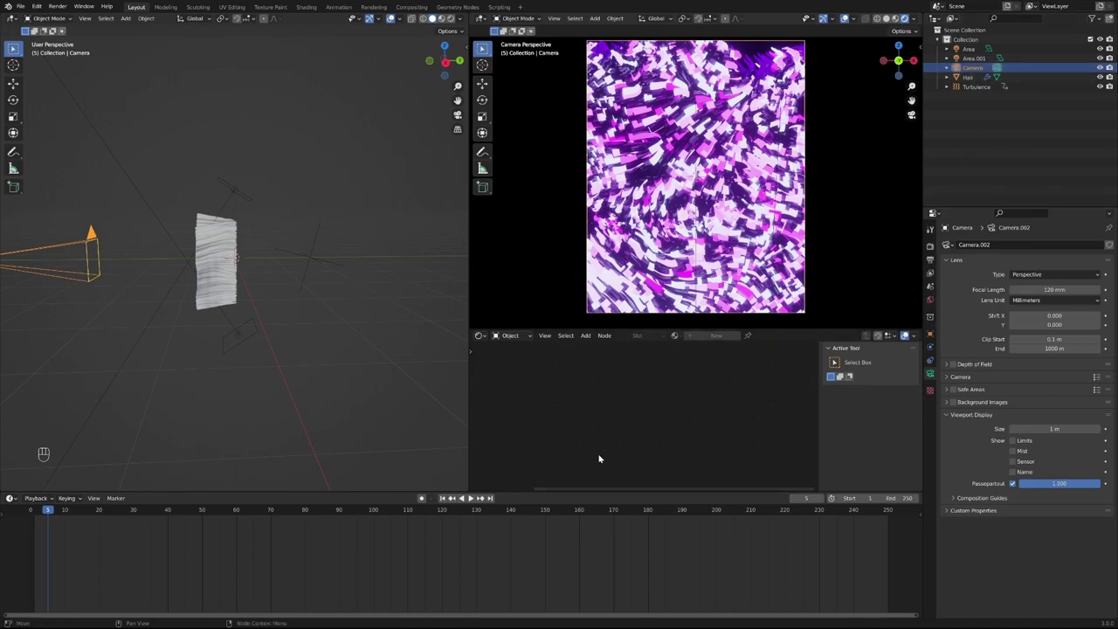
key(space)
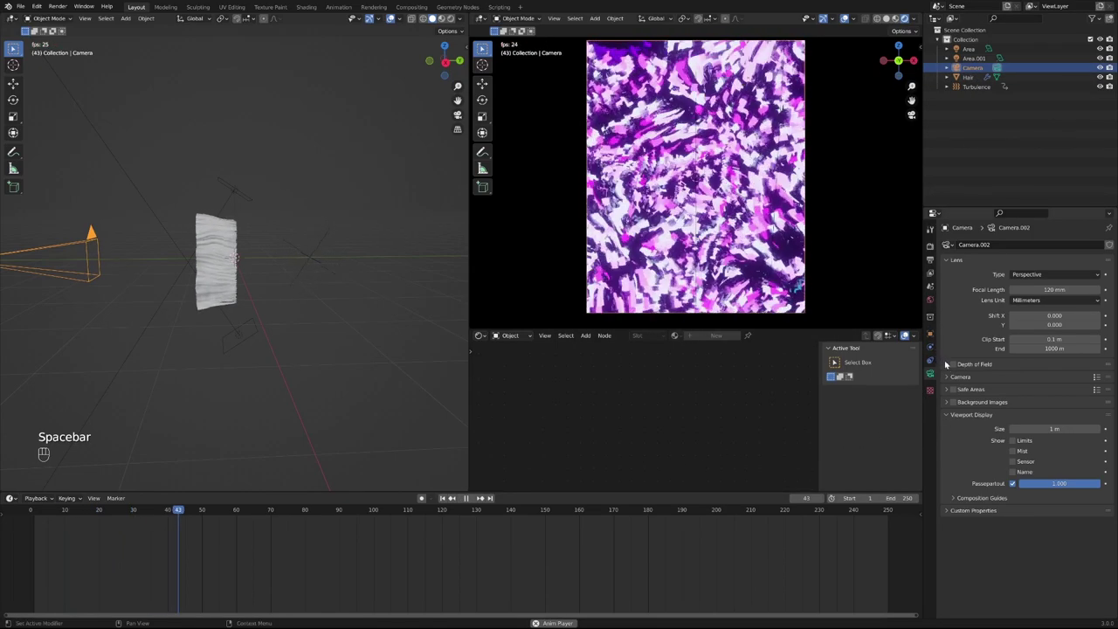
click(953, 364)
click(954, 365)
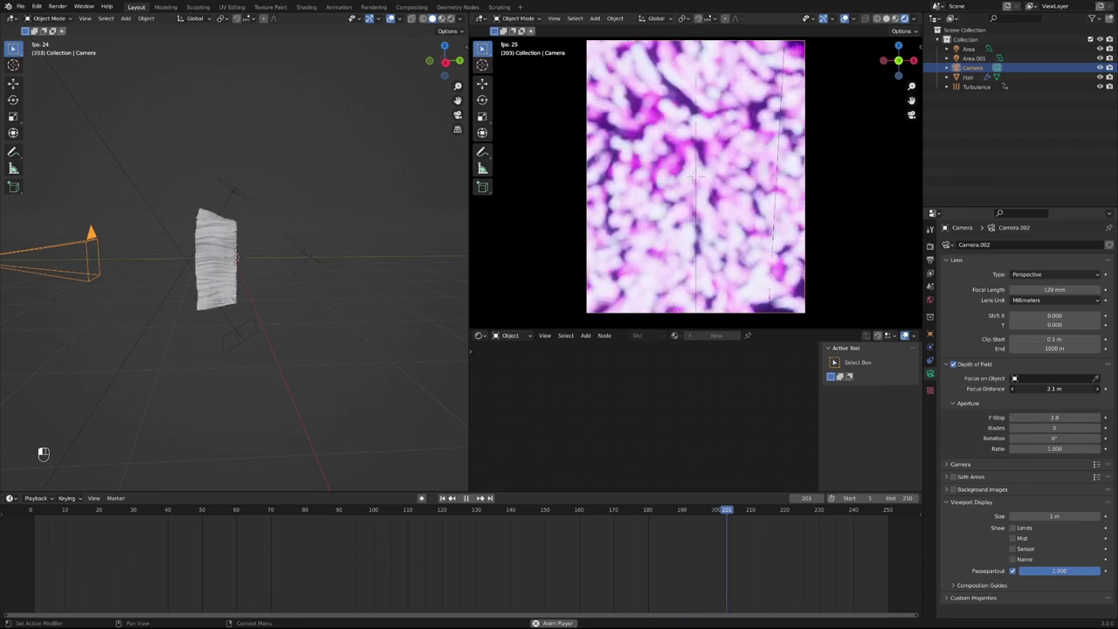
key(shift)
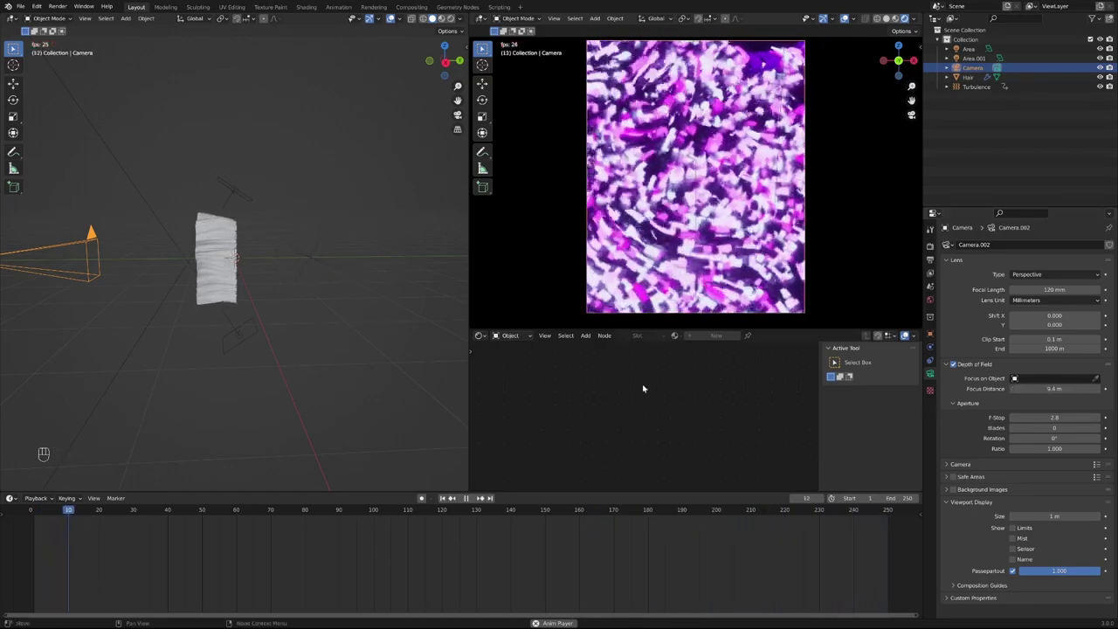
Set the Turbulence force field's Strength to 0.5 in its Physics settings
click(318, 261)
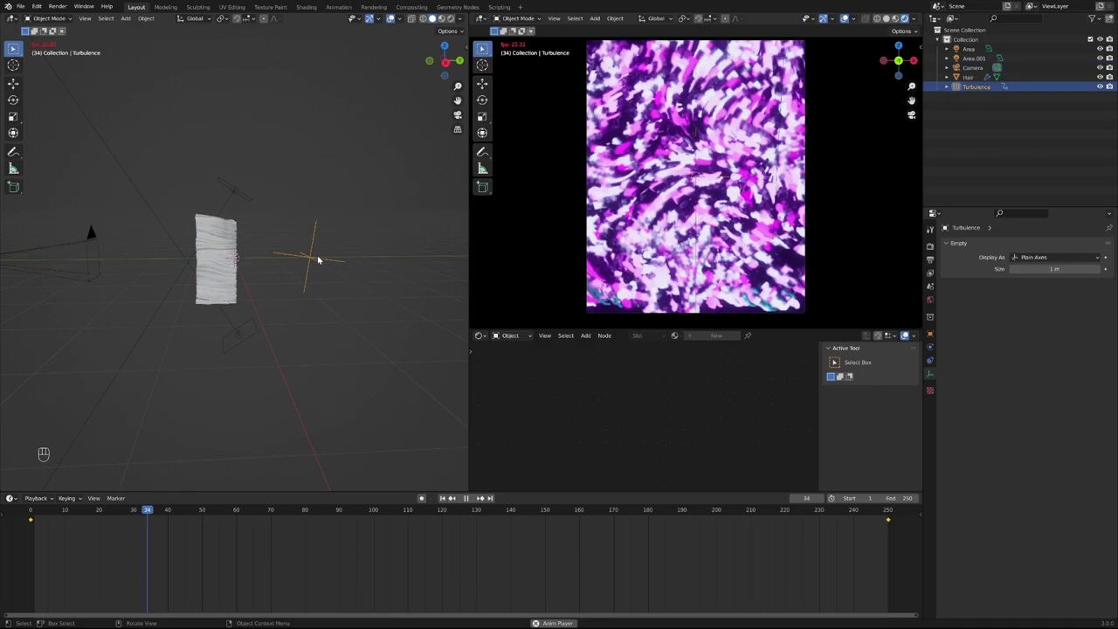
click(932, 359)
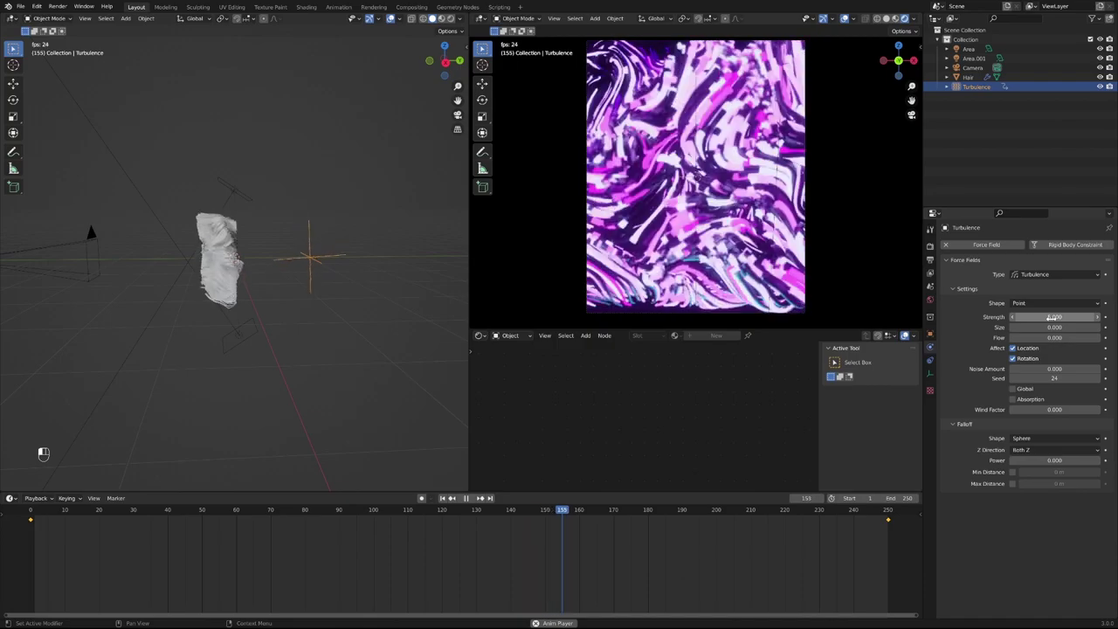
ctrl+scroll(1055, 317, down, 3)
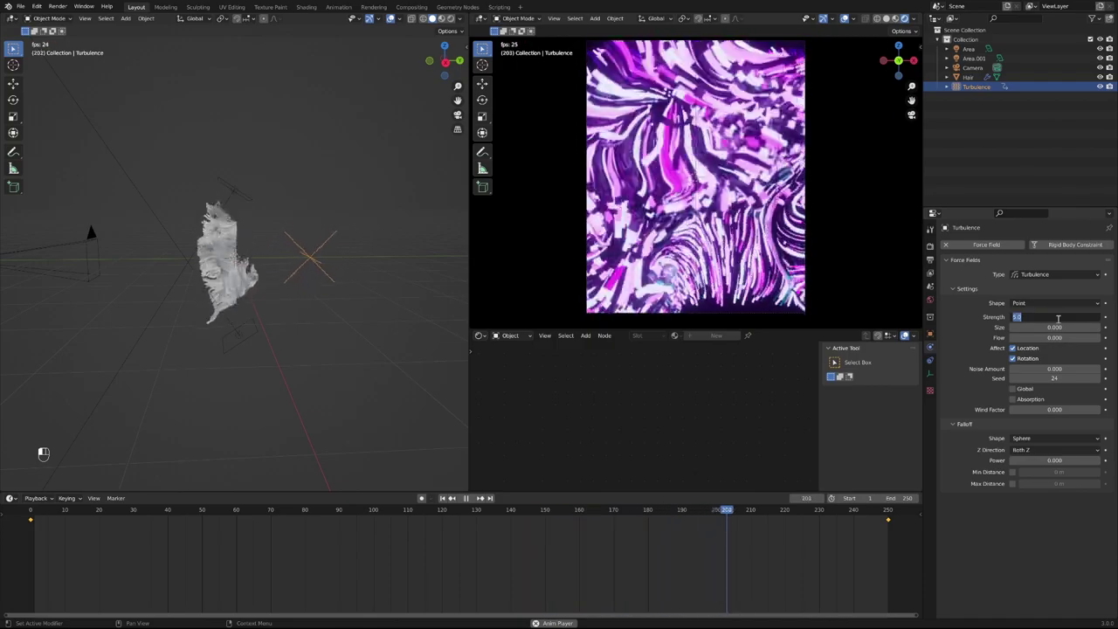
ctrl+scroll(1058, 318, down, 2)
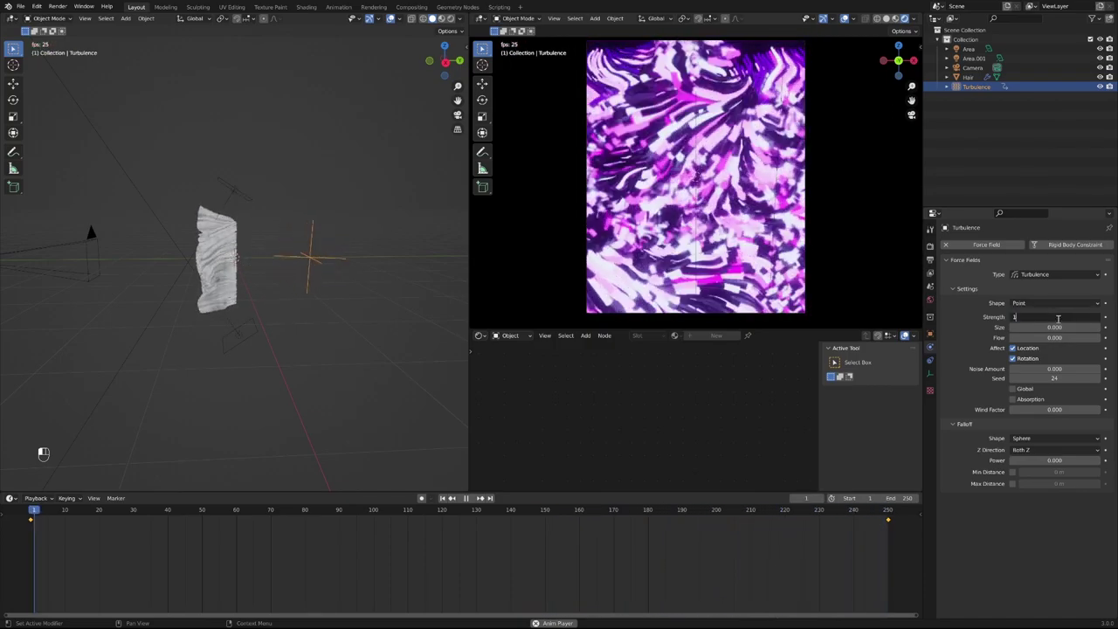
click(1057, 317)
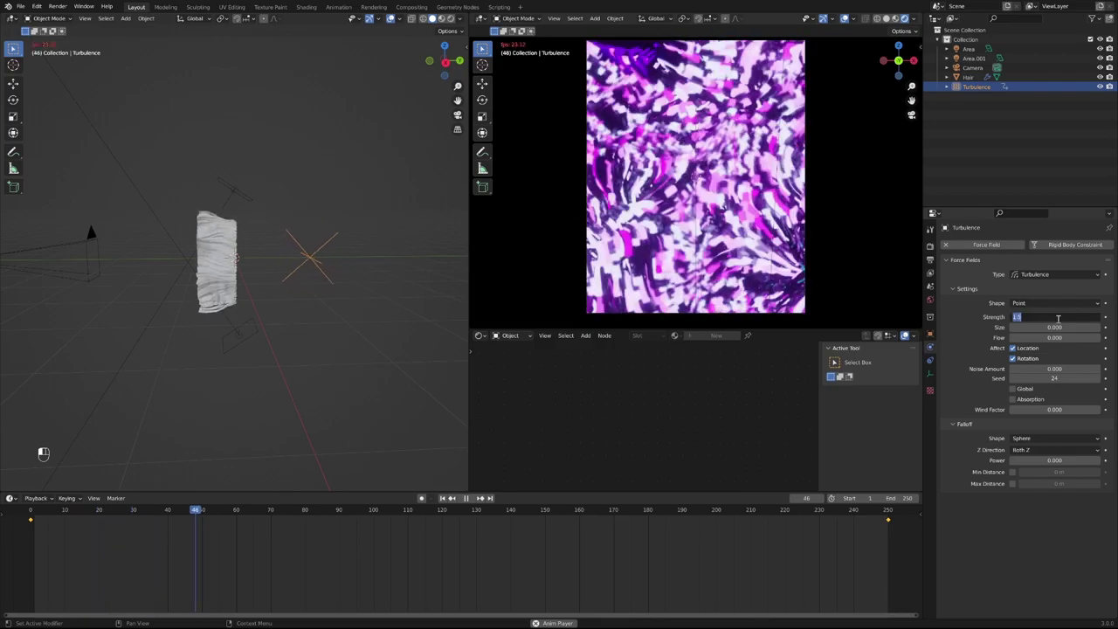
key(Return)
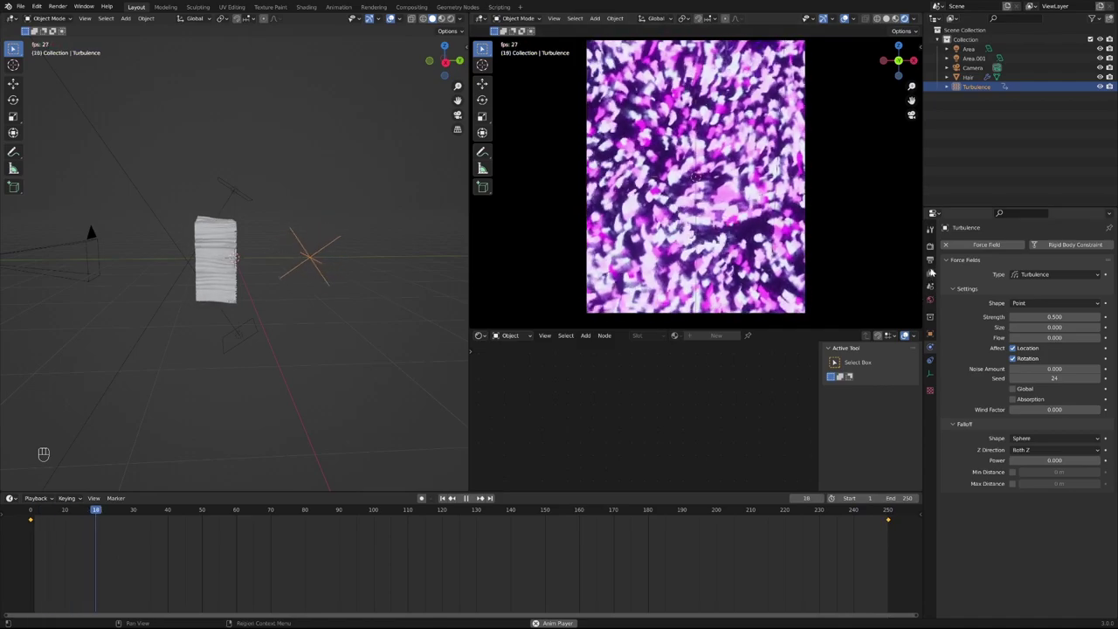
Show the Output properties, with PNG output, frames 1–250 and the /tmp\ path
click(930, 257)
click(930, 248)
click(931, 260)
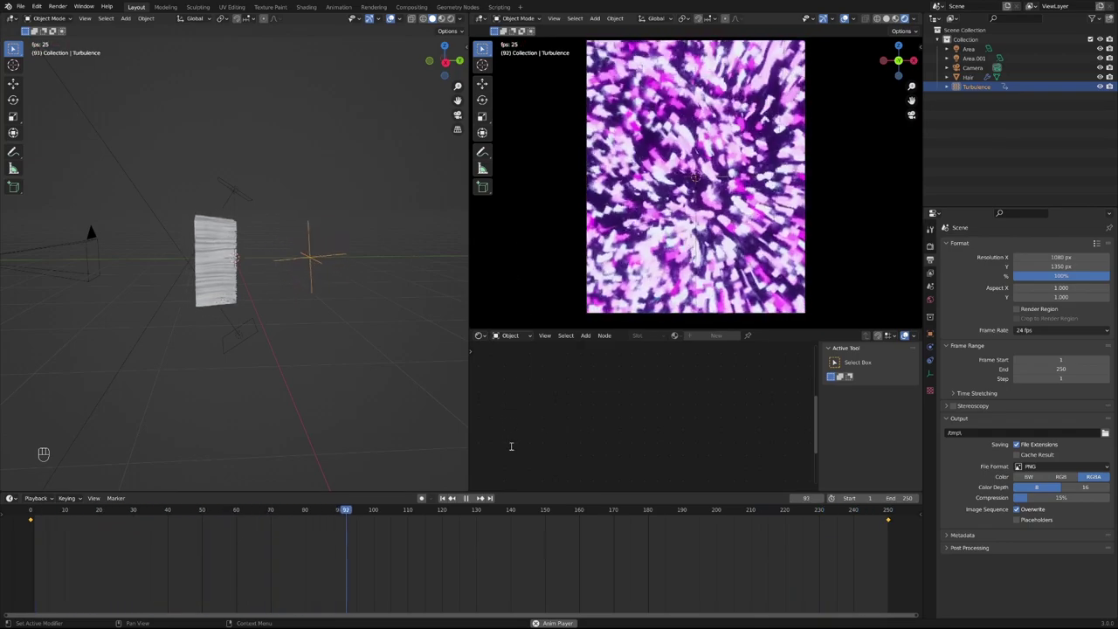
Paste the project's exports folder as the output path and render as FFmpeg Video
key(ctrl+v)
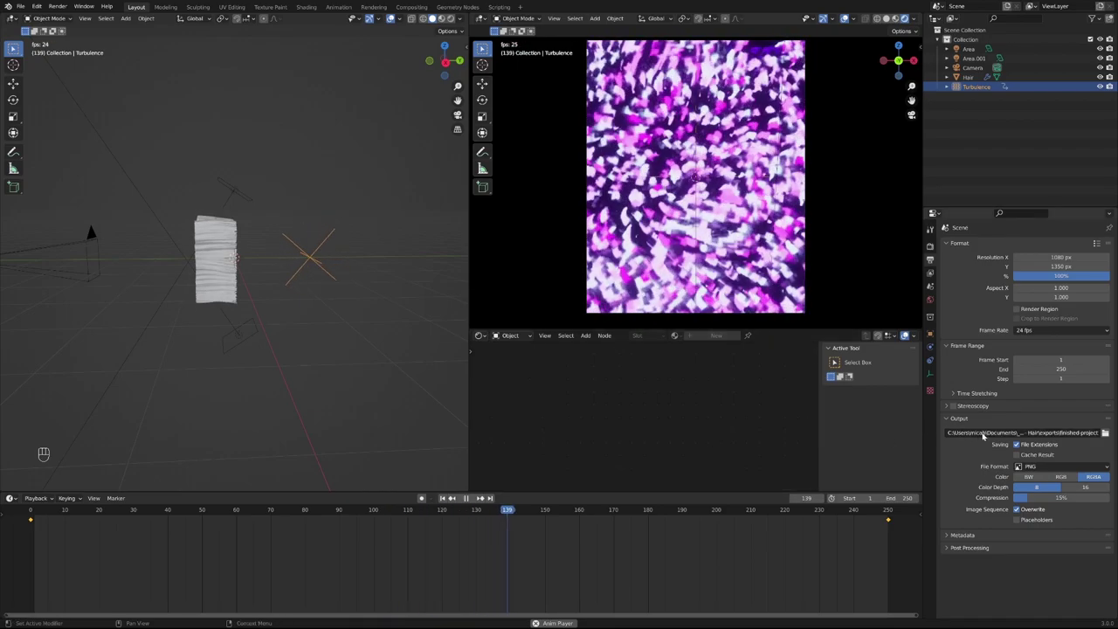
click(1071, 469)
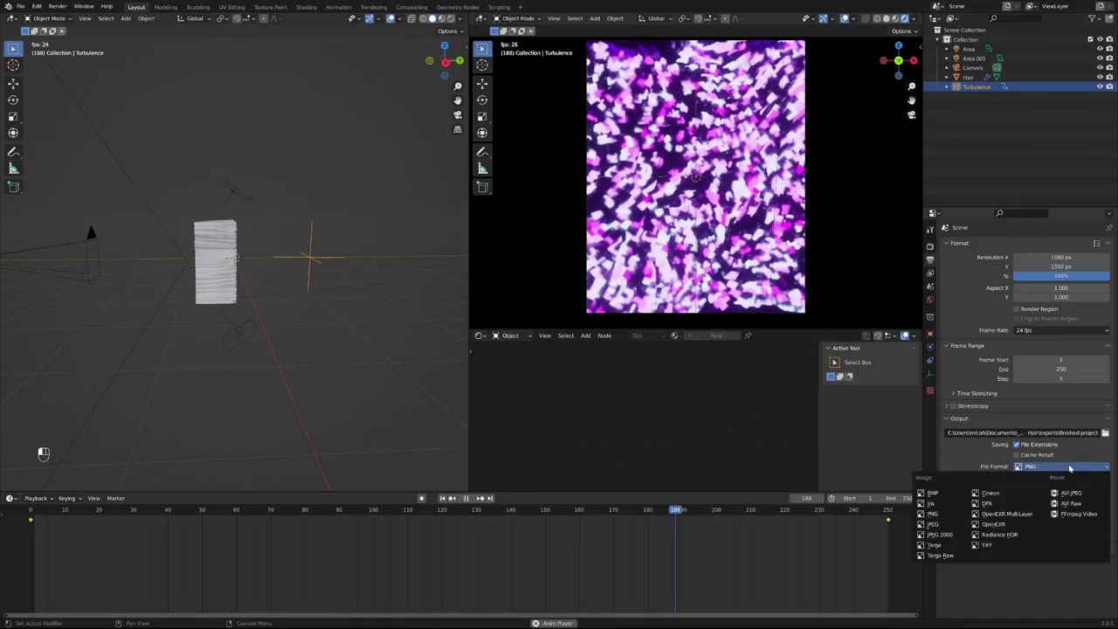
click(1069, 515)
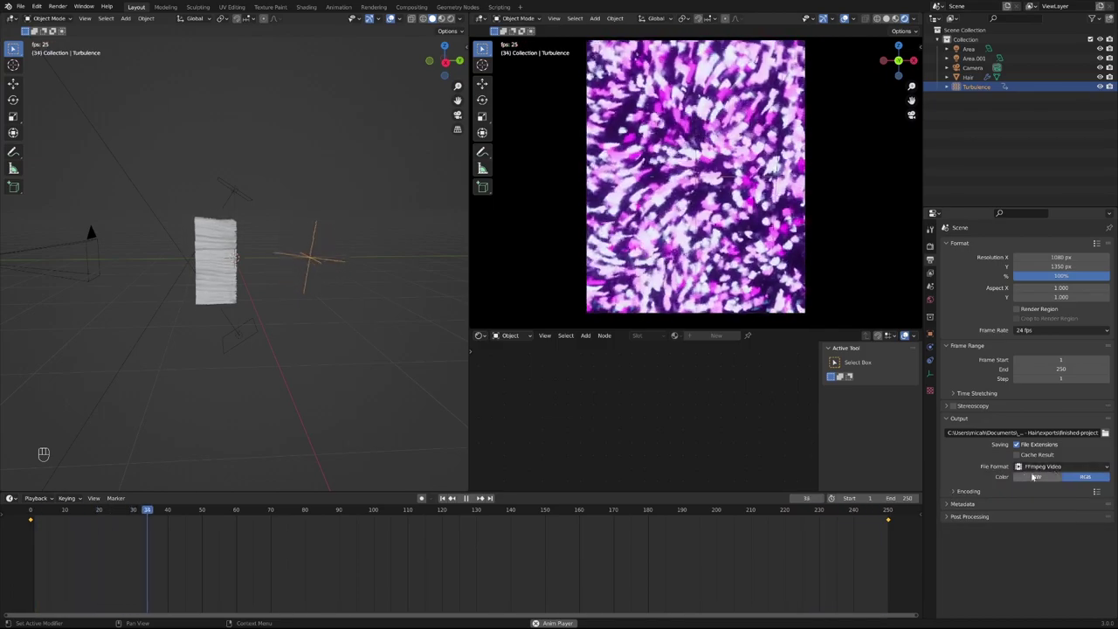
Set the encoding to an MPEG-4 container with Perceptually Lossless output quality
click(976, 491)
click(1014, 507)
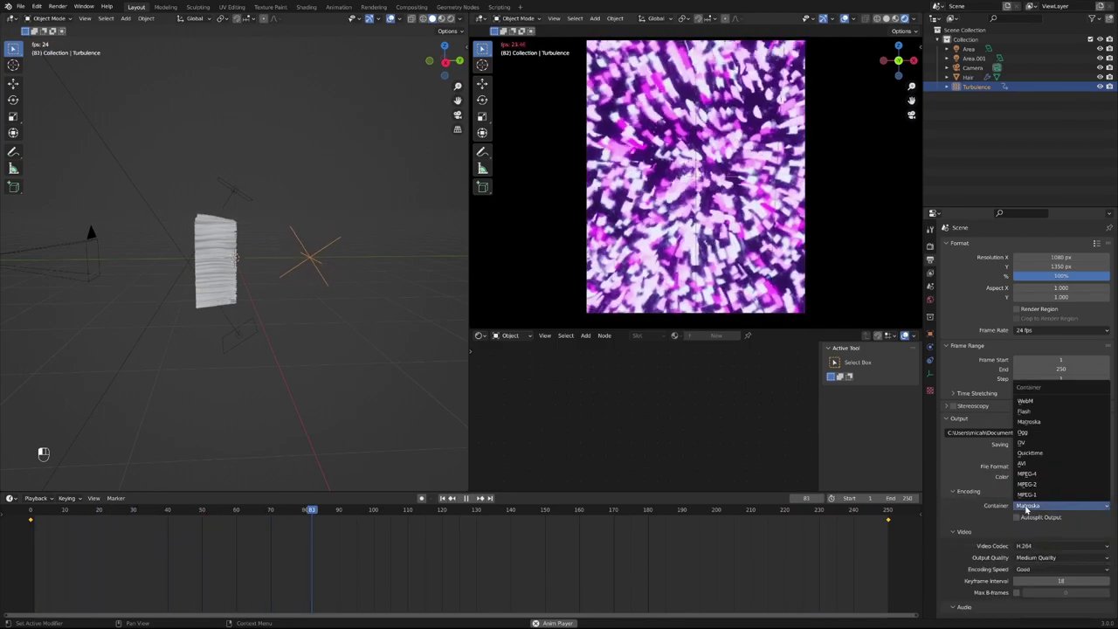
click(1040, 476)
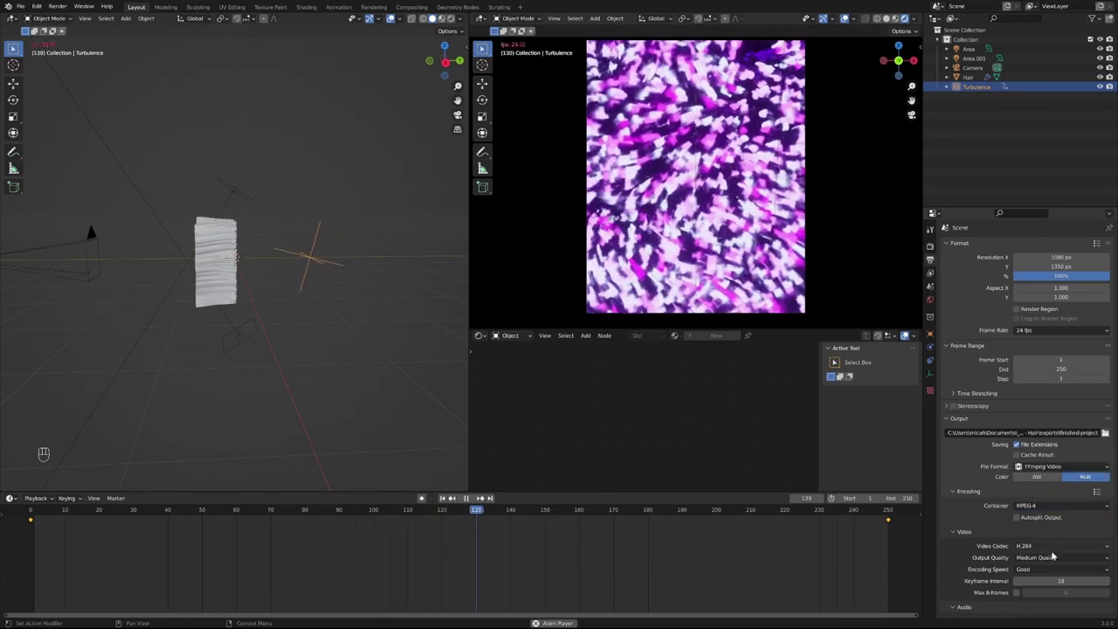
click(1053, 557)
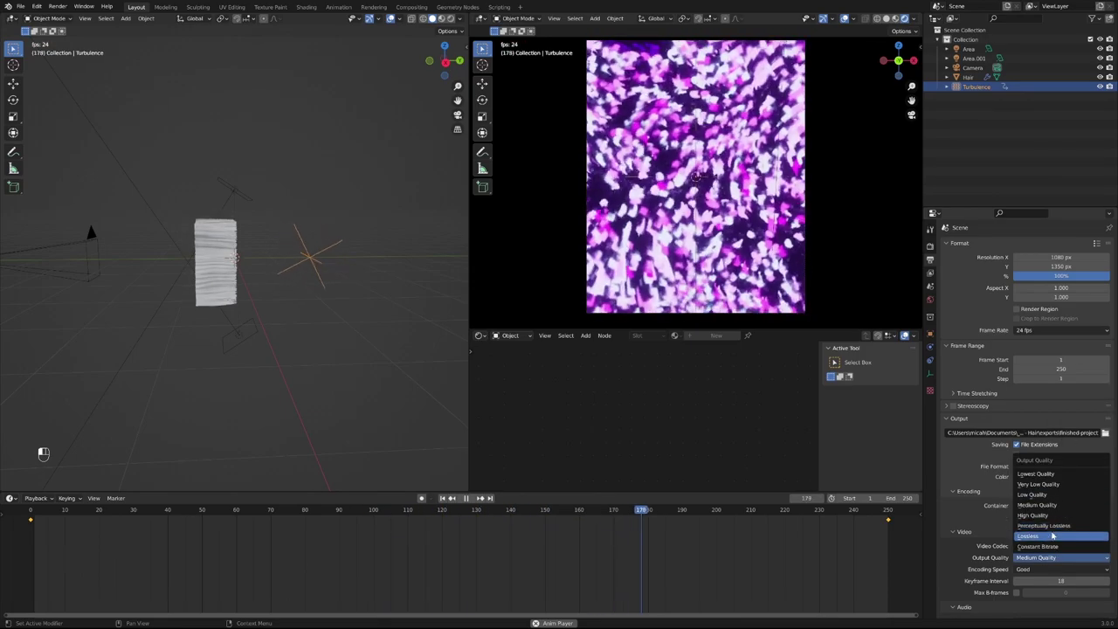
click(1052, 526)
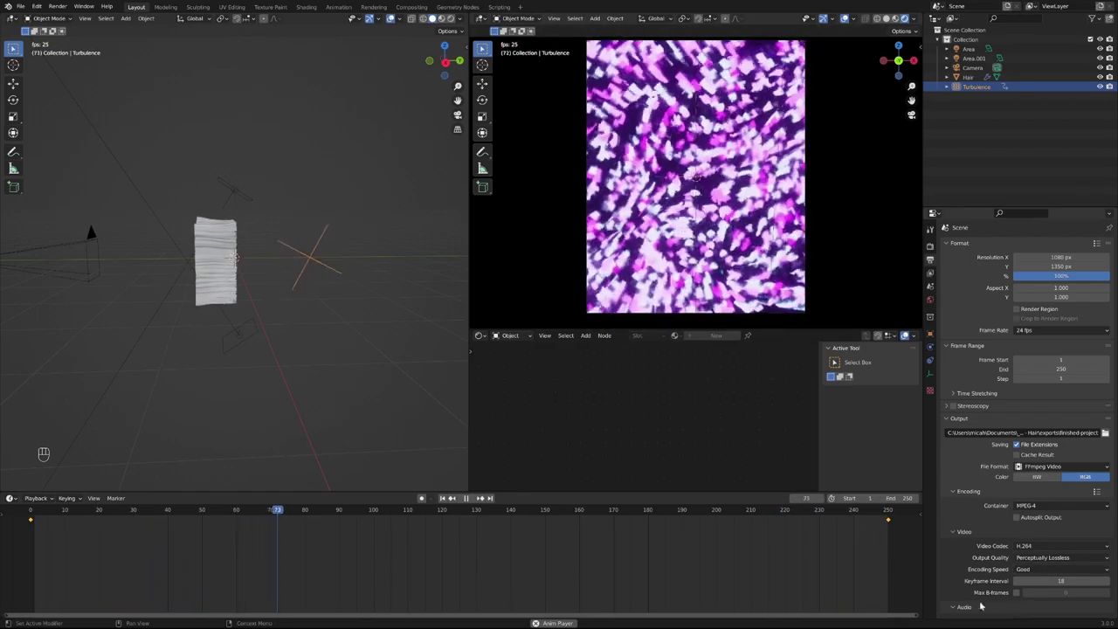
scroll(1009, 528, down, 3)
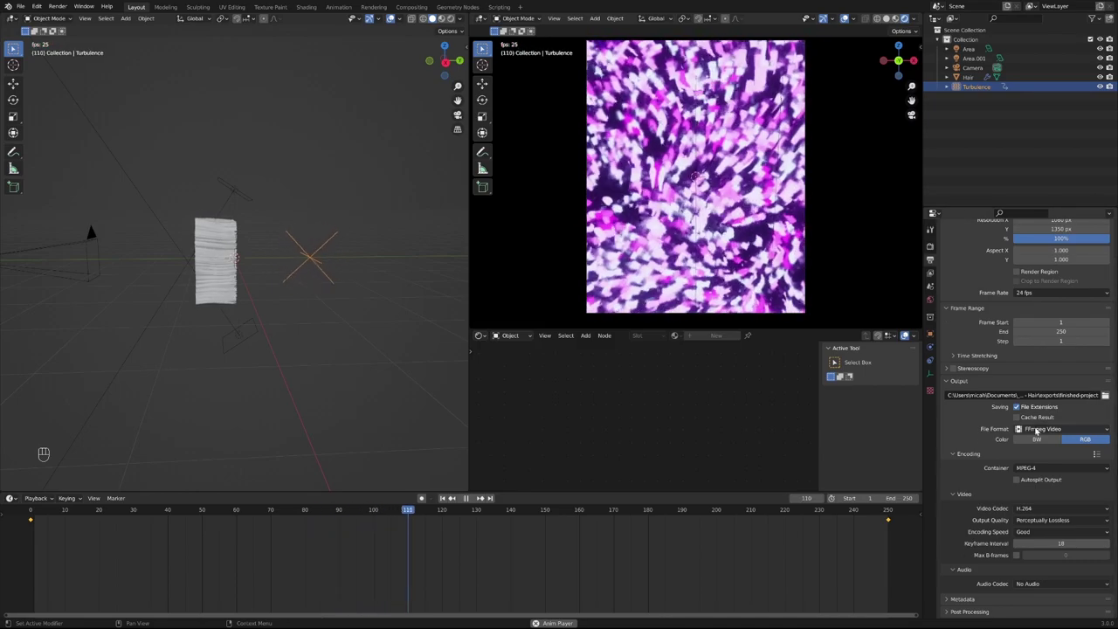
scroll(1036, 431, up, 2)
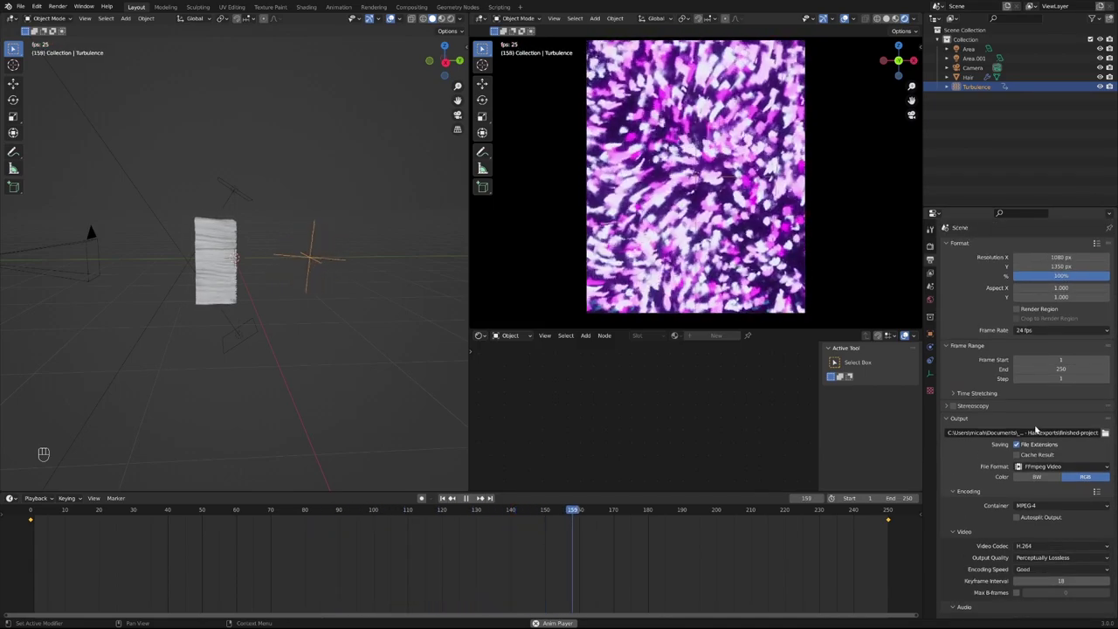